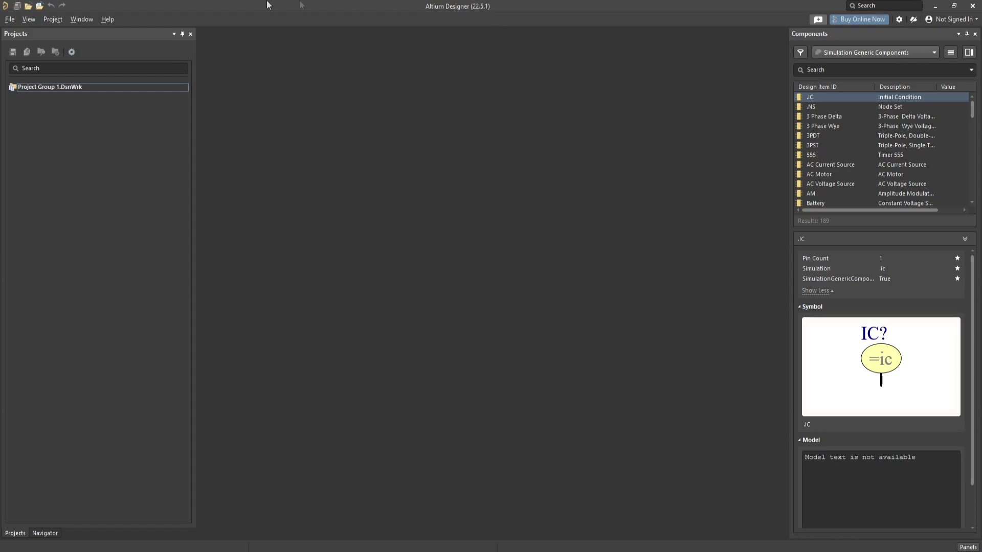
- Create a new empty local PCB project named "Test 01"
click(9, 19)
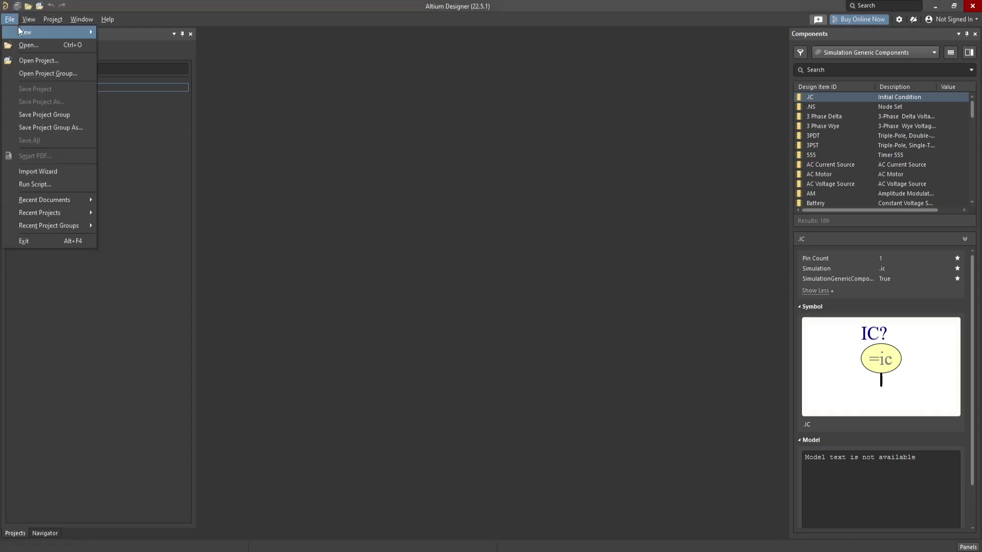
mouse_move(38, 33)
click(134, 35)
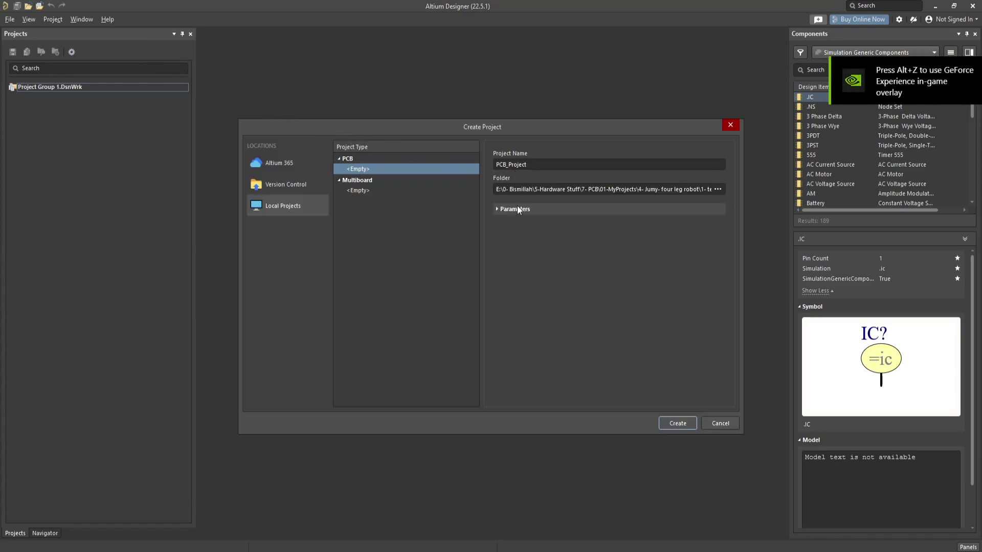
click(559, 165)
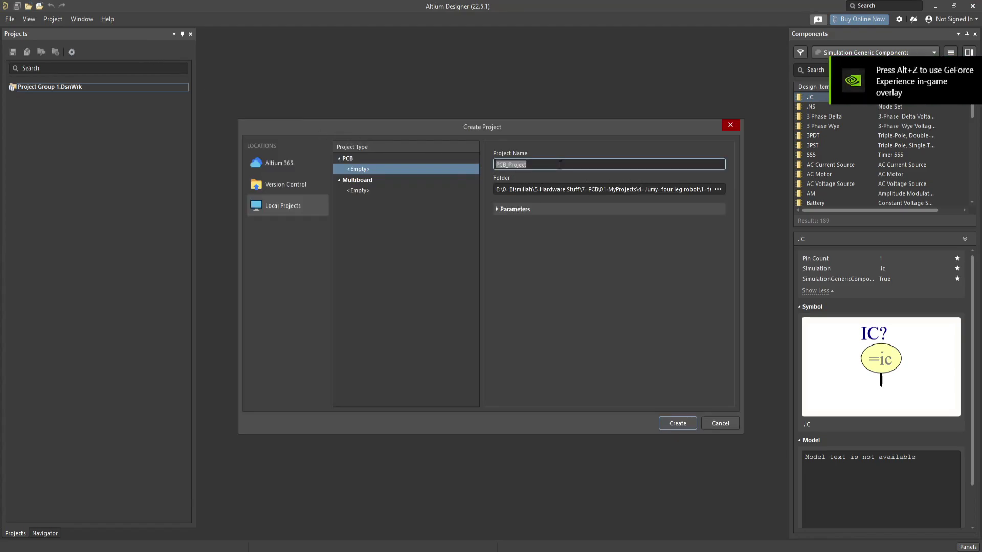
text(Test)
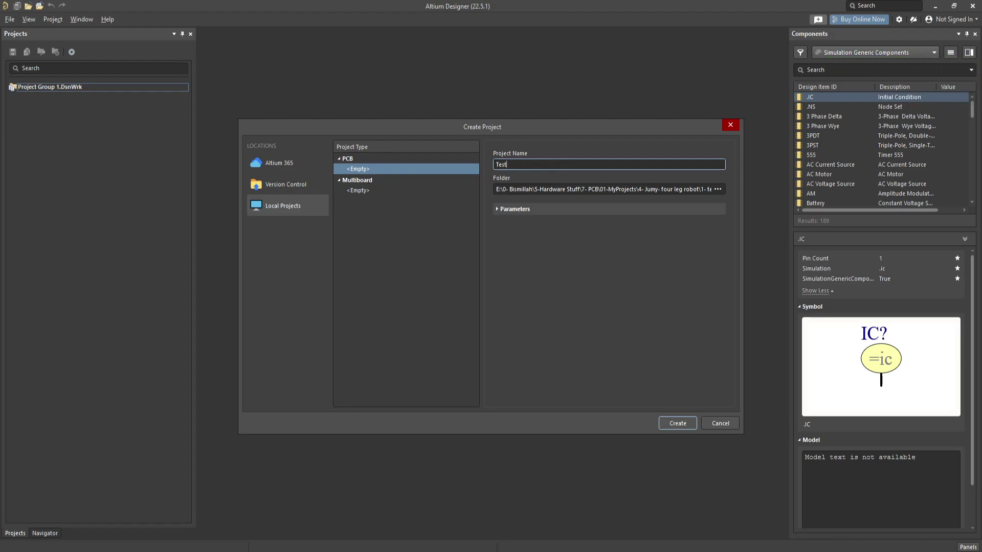
text( 01)
click(669, 424)
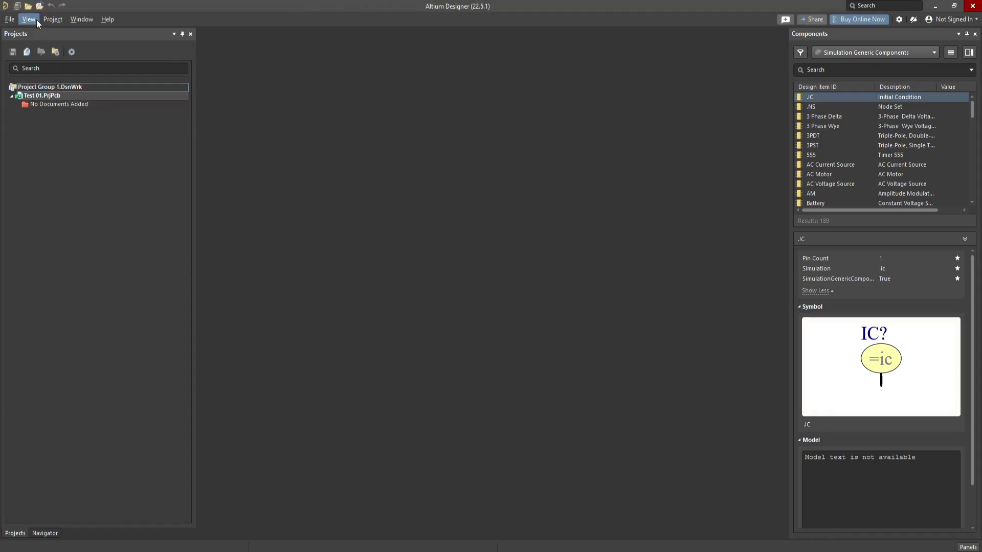
- Add a new schematic sheet and a new PCB document to the Test 01 project
click(9, 20)
mouse_move(24, 33)
click(129, 50)
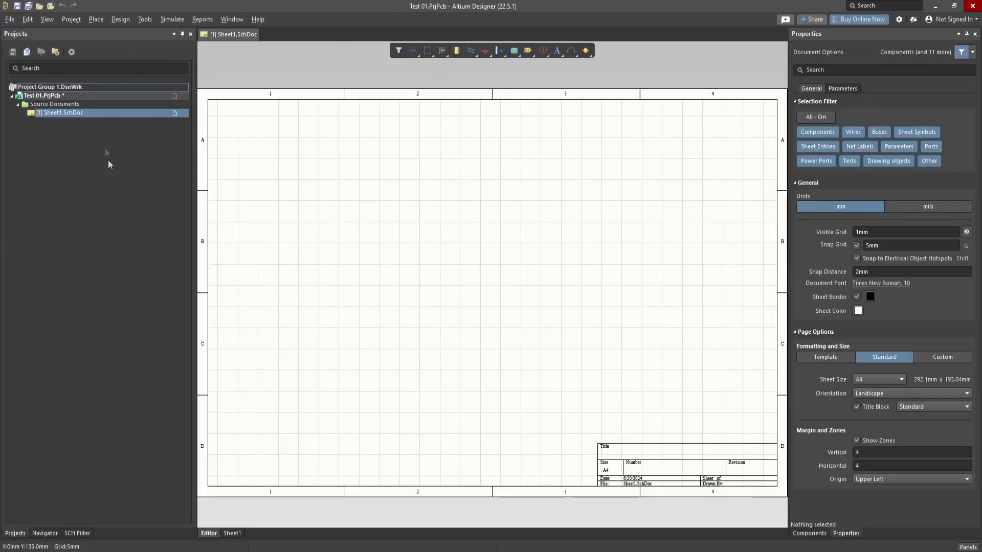
click(10, 19)
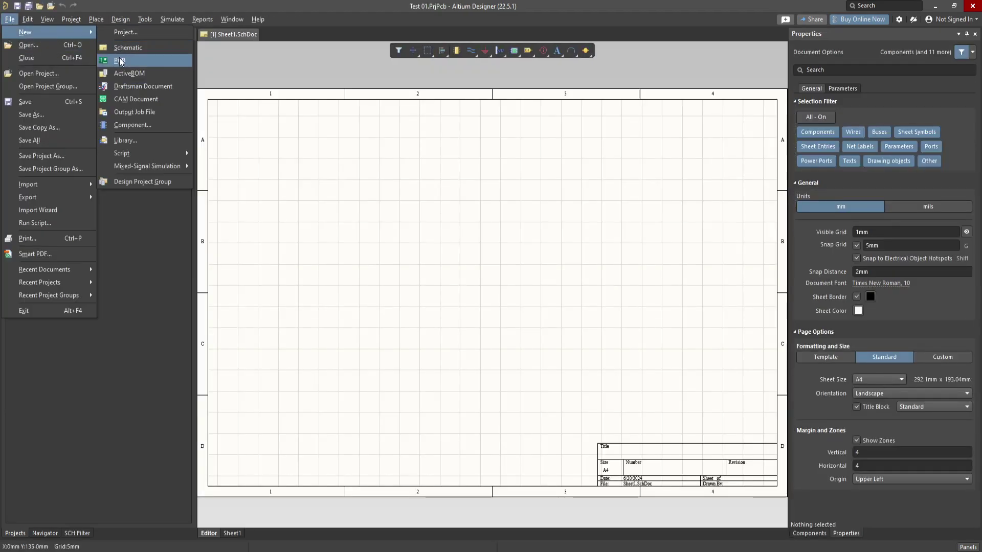
click(132, 238)
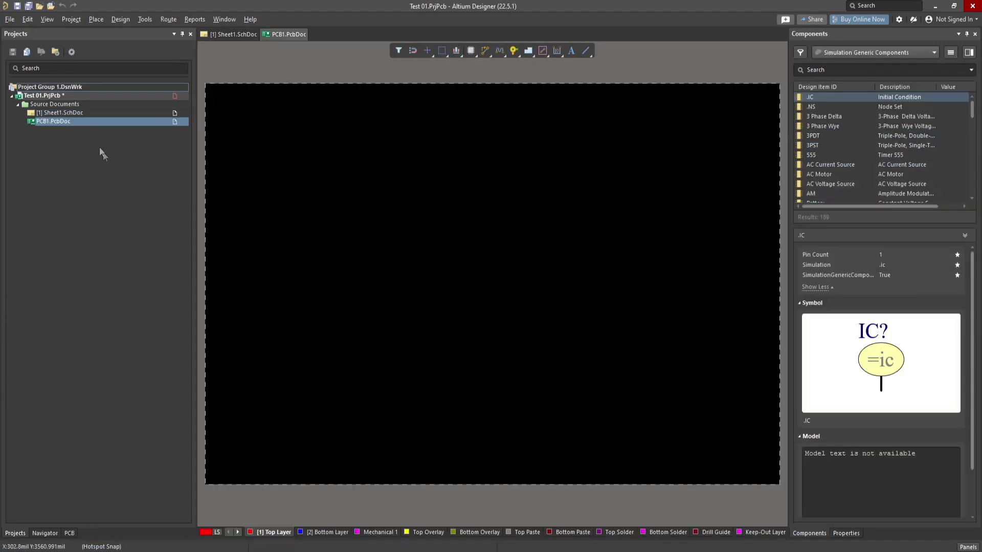
- Save the project's documents in the Test 01 folder as PCB1.PcbDoc and Sheet1.SchDoc
click(79, 112)
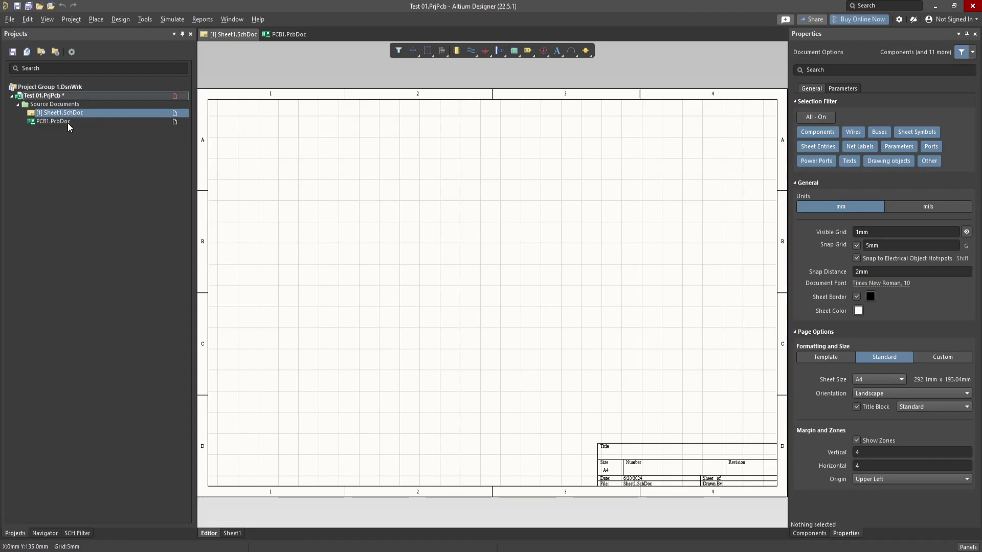
click(68, 122)
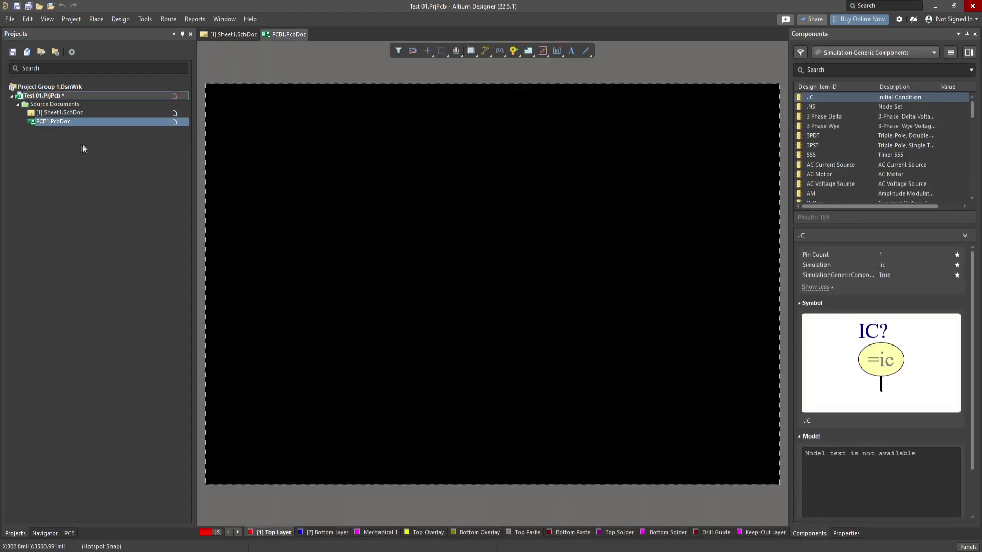
click(28, 9)
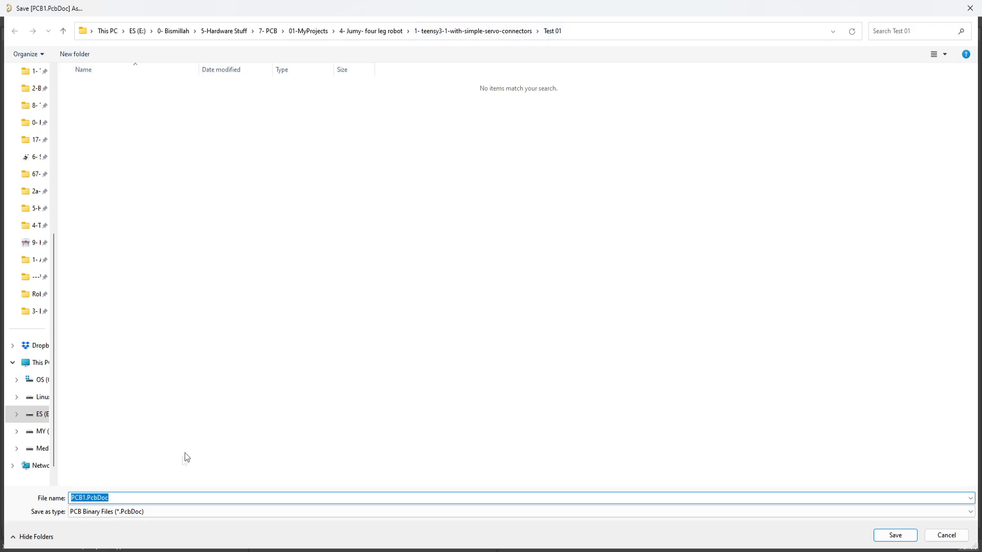
click(895, 535)
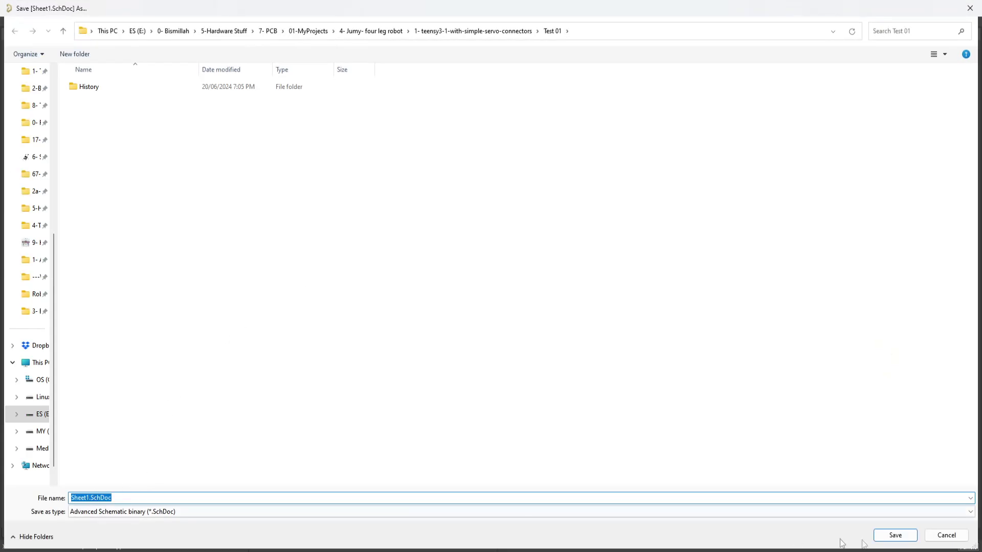
click(899, 537)
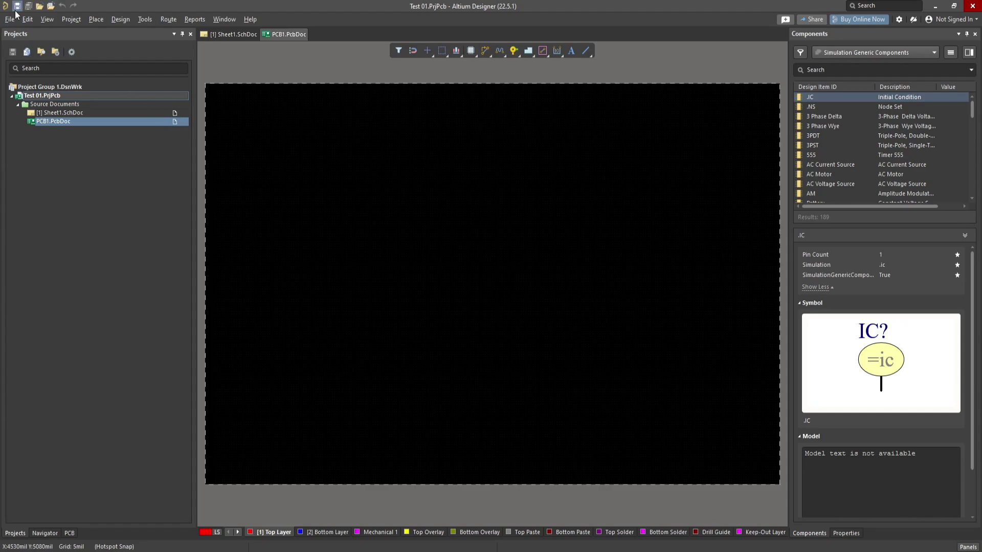
- Open the Sheet1 schematic and list the Simulation Generic Components library for part placement
double_click(84, 113)
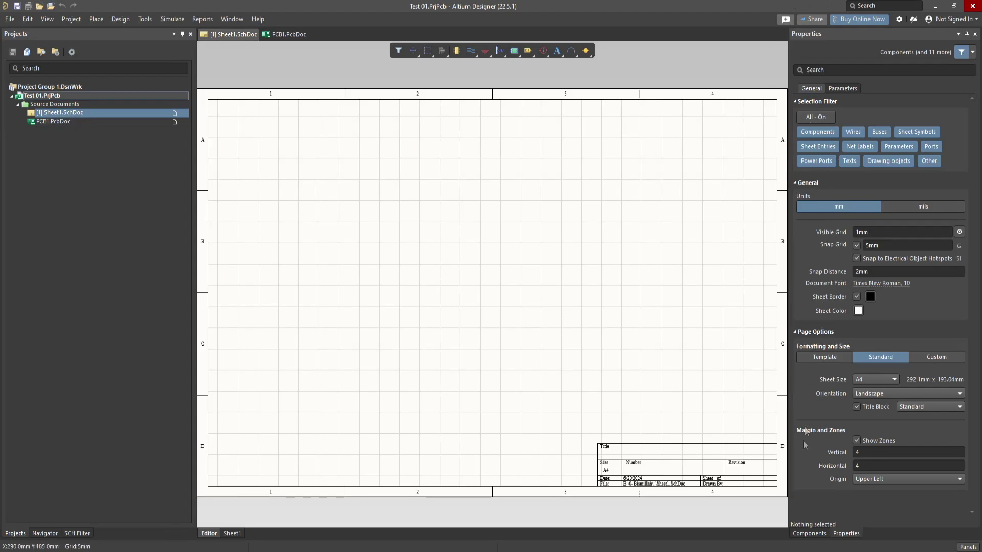
click(806, 533)
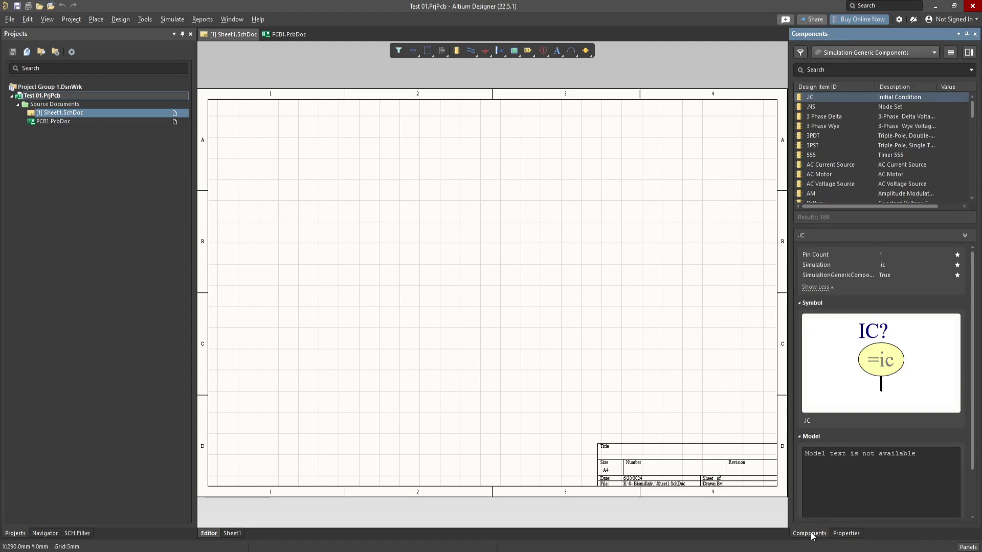
click(870, 54)
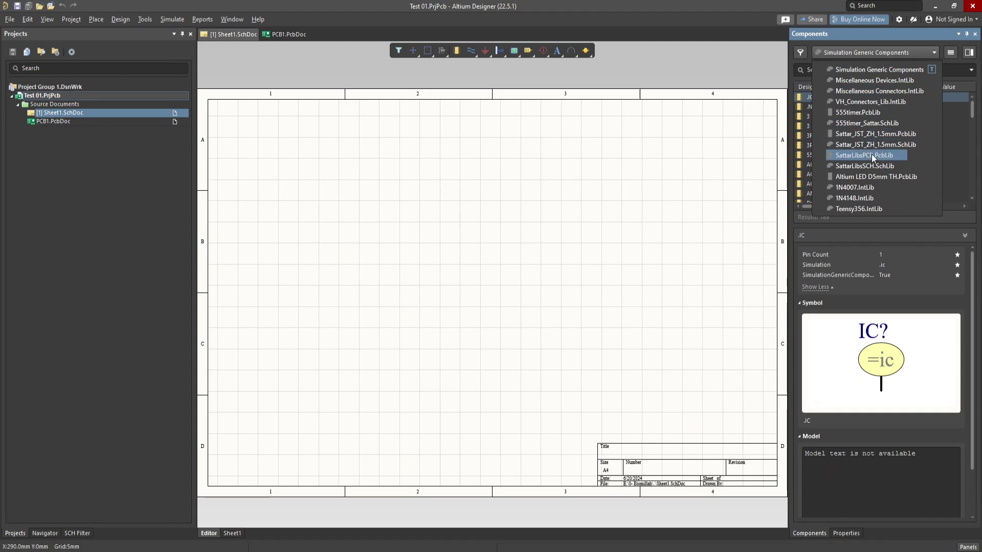
click(857, 71)
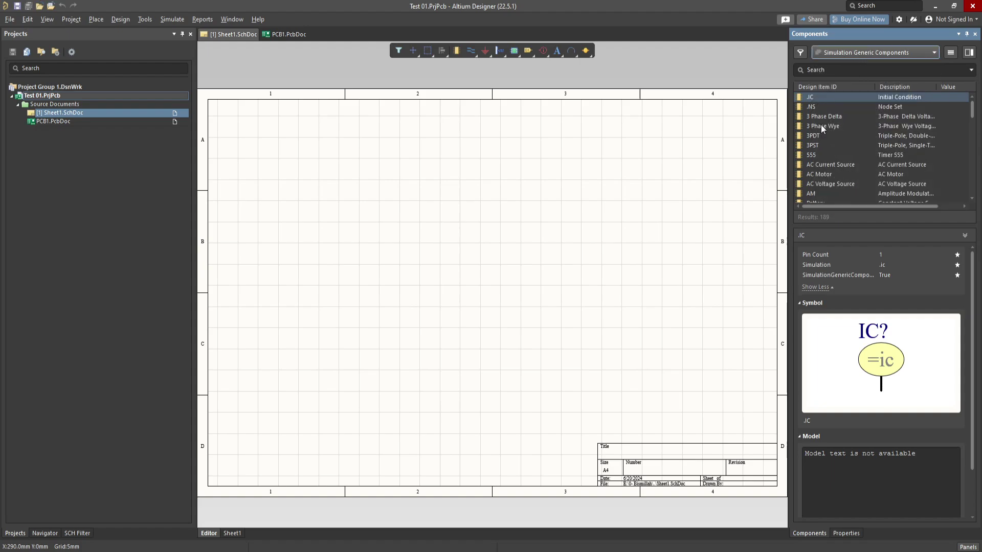
- Examine the symbol and simulation model of the 555 timer in the Simulation Generic Components library
click(817, 155)
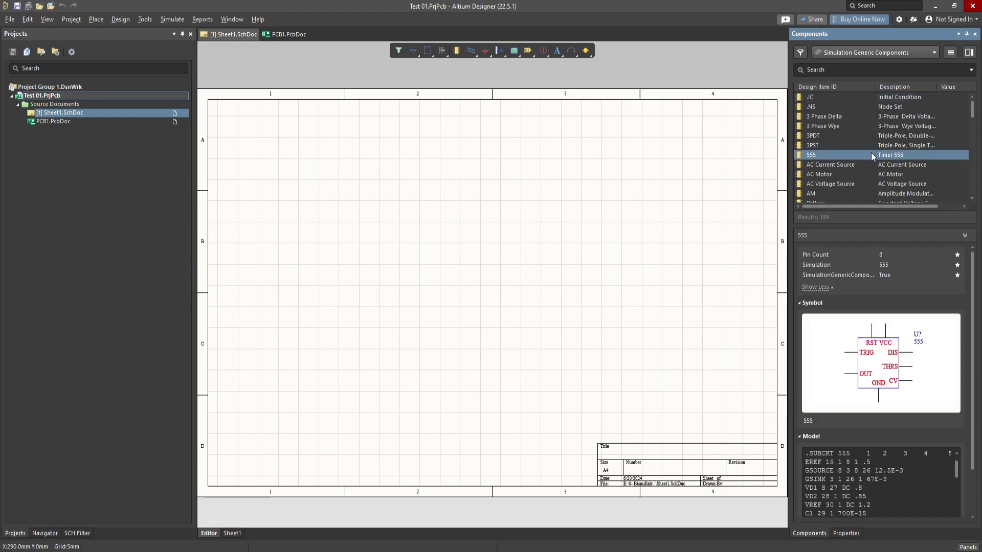
scroll(891, 474, down, 5)
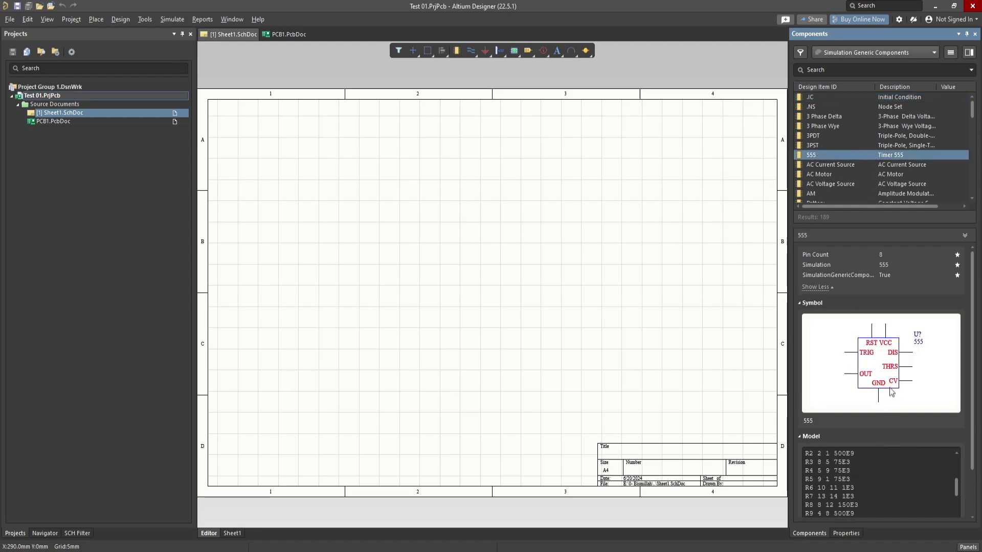
drag(884, 413, 884, 338)
scroll(887, 425, down, 5)
scroll(886, 425, up, 5)
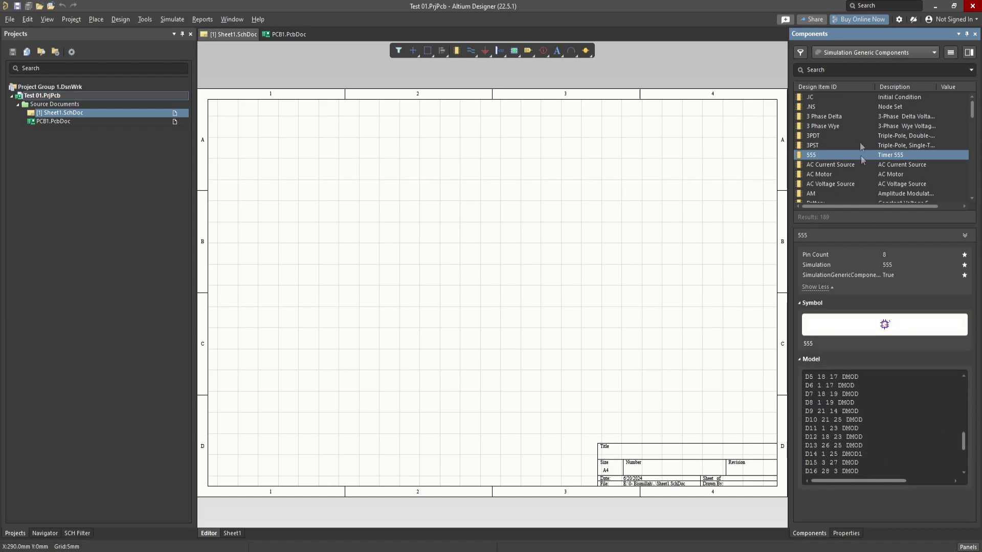
- Switch the component list to SattarLibsSCH.SchLib and compare the models attached to gy-87 and INA219
click(897, 53)
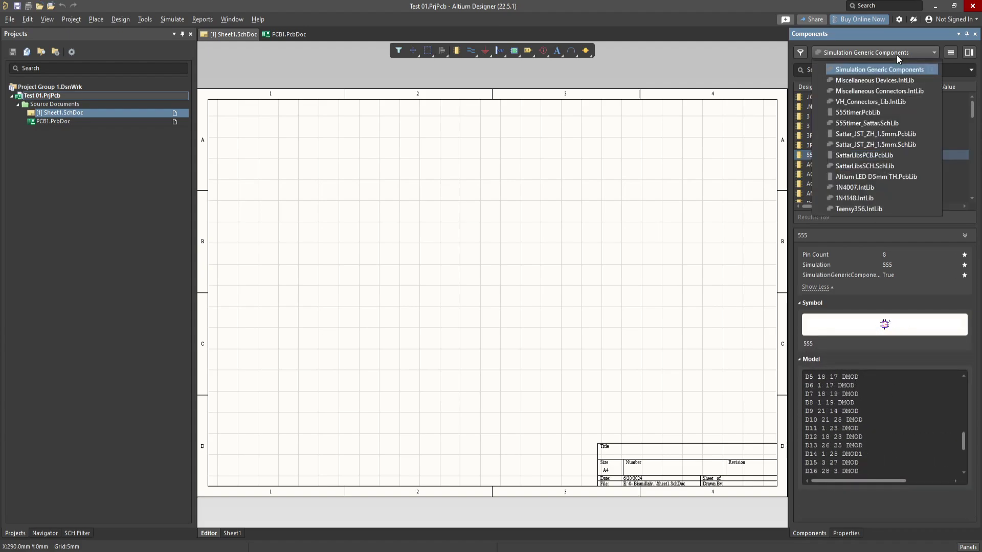
click(886, 165)
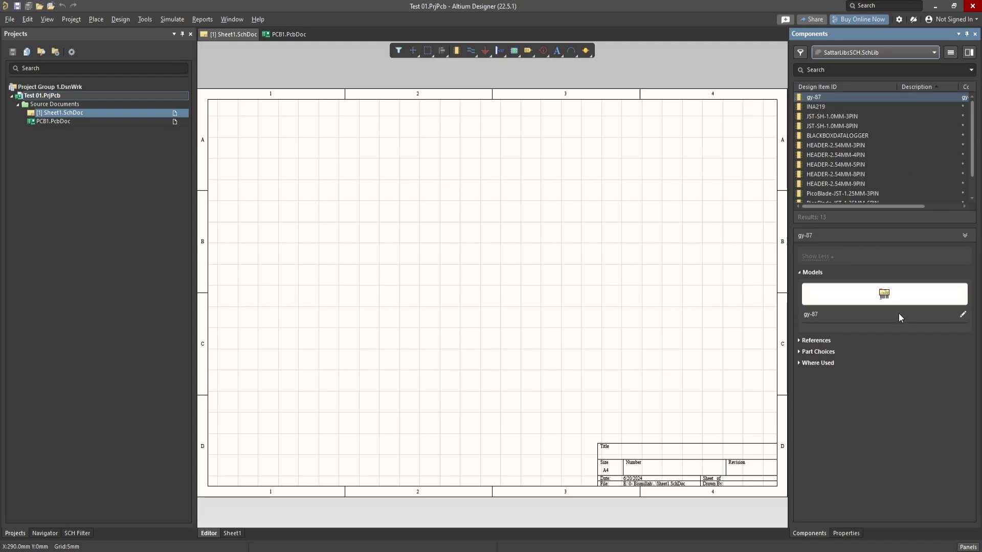
click(830, 108)
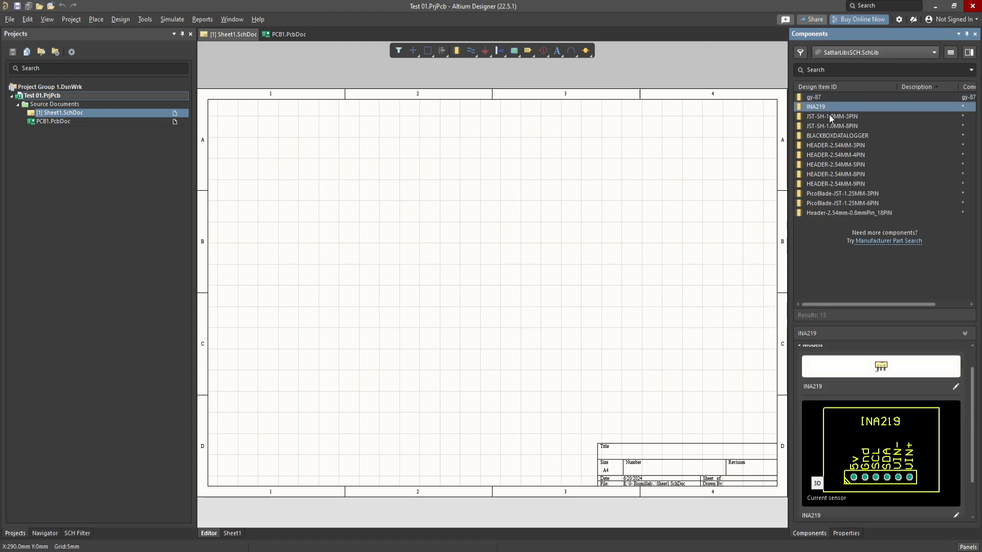
click(821, 101)
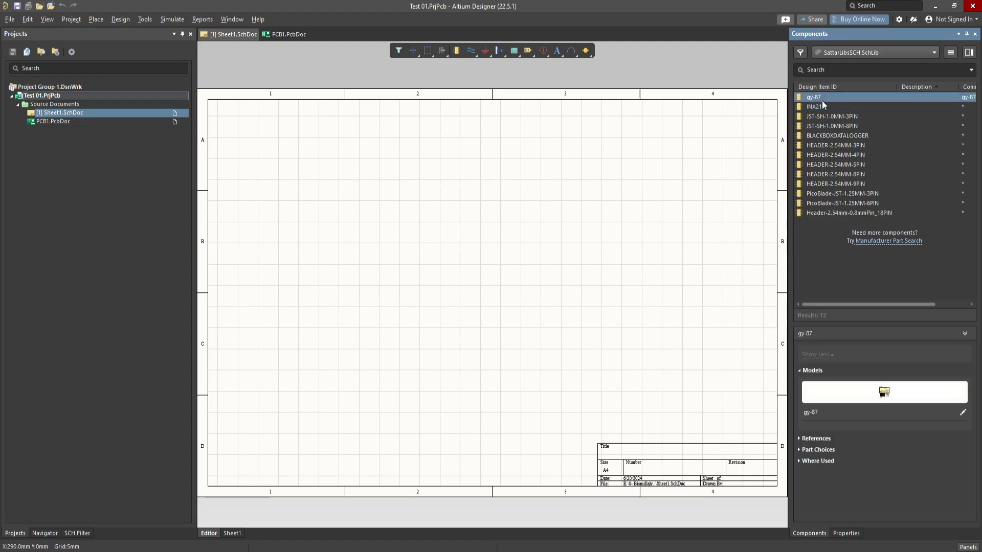
click(823, 105)
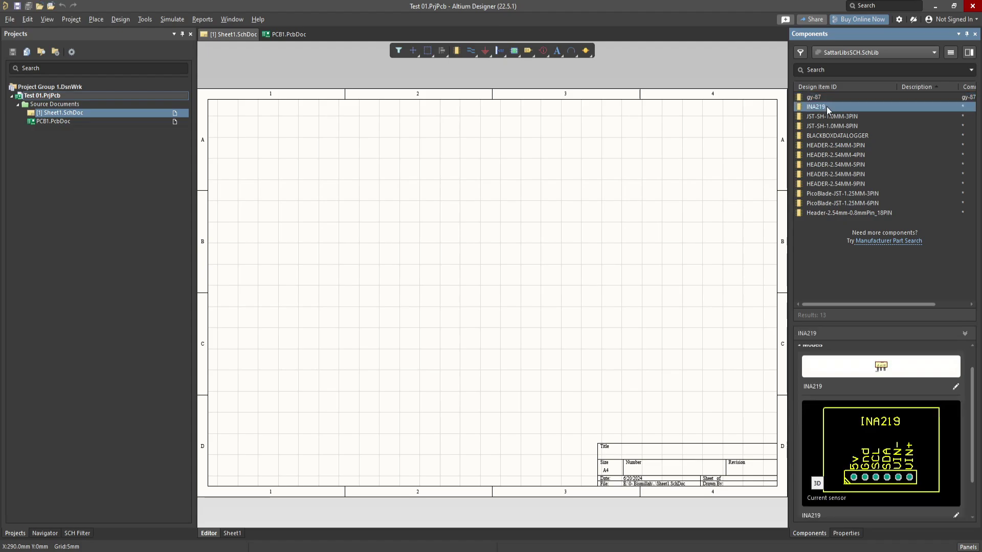
- Preview the symbols and footprints of the JST-SH-1.0MM connectors, BLACKBOXDATALOGGER and the 3-, 4- and 5-pin 2.54MM headers
click(834, 116)
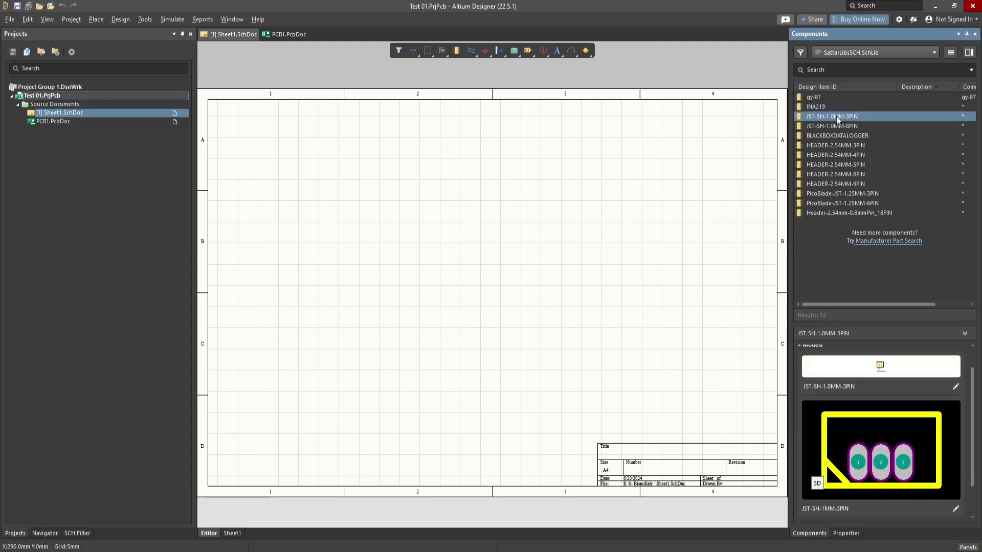
click(837, 126)
click(840, 135)
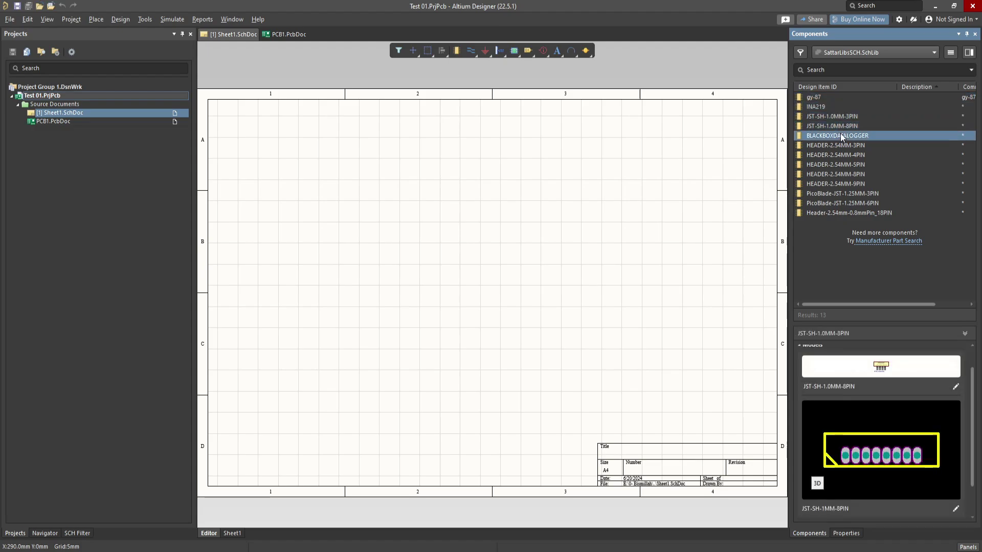
click(843, 145)
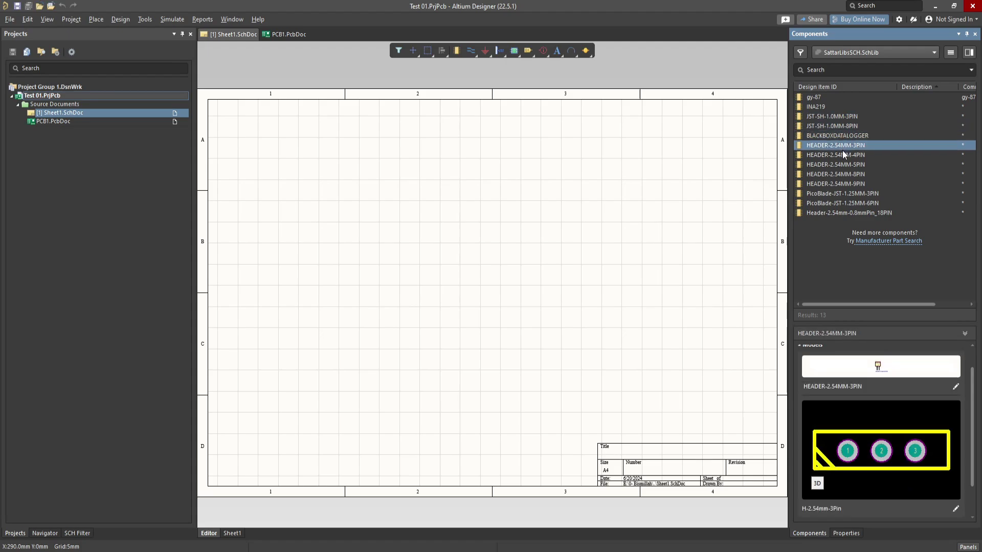
click(842, 153)
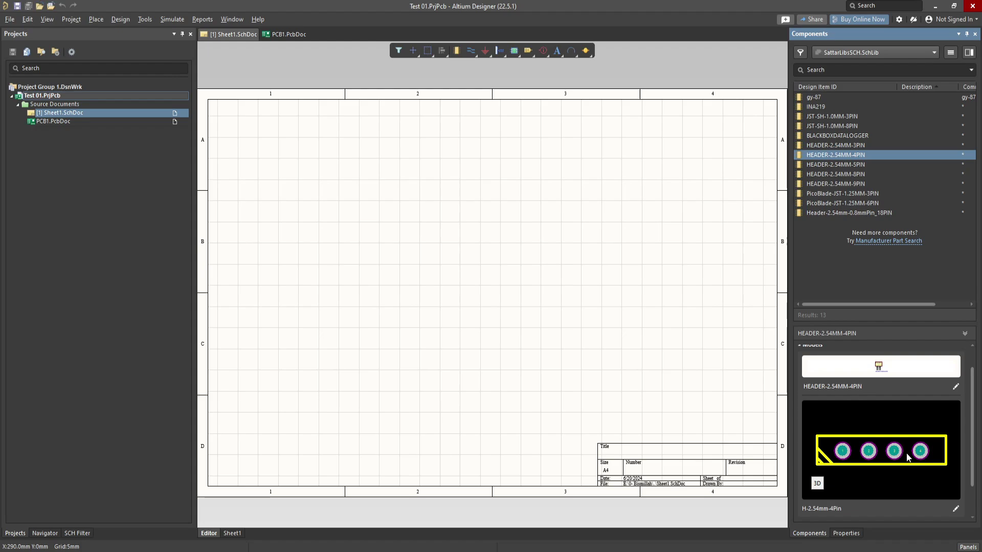
click(823, 168)
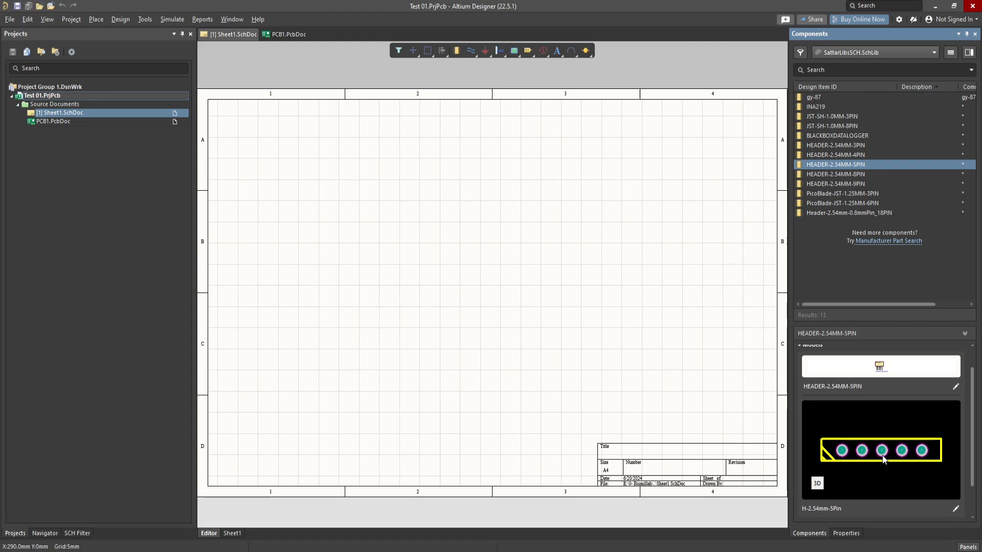
- Check the models attached to gy-87 and open its symbol for editing in the schematic library
click(812, 96)
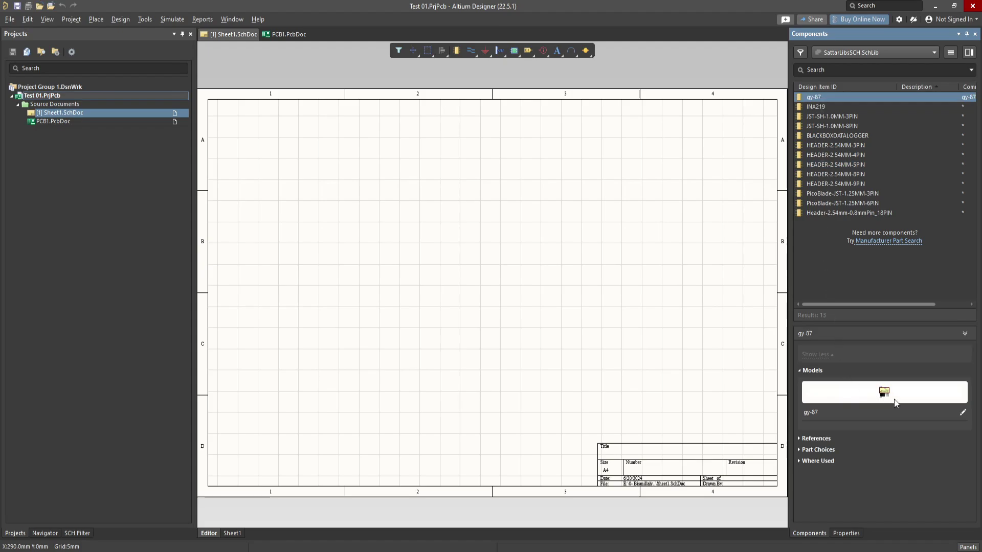
click(800, 371)
click(800, 371)
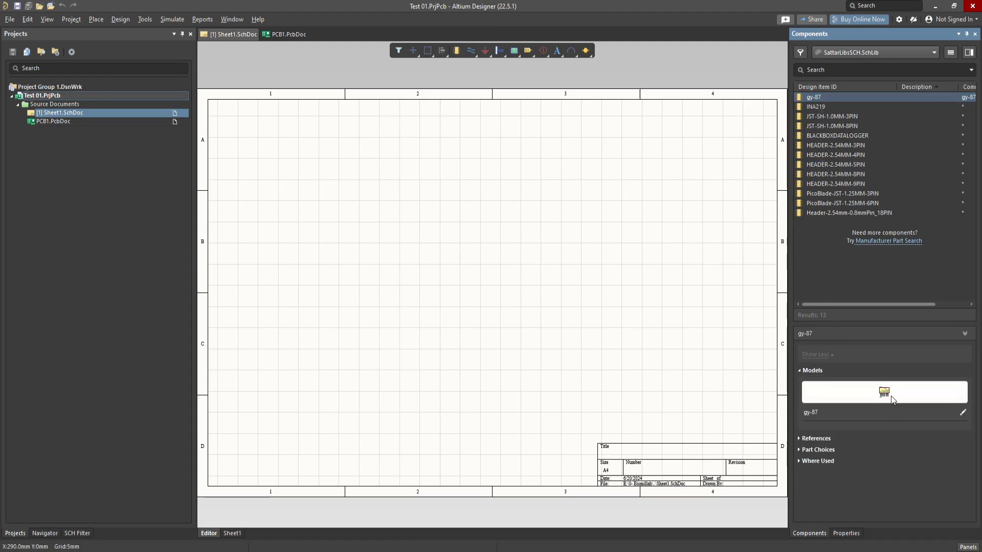
click(962, 412)
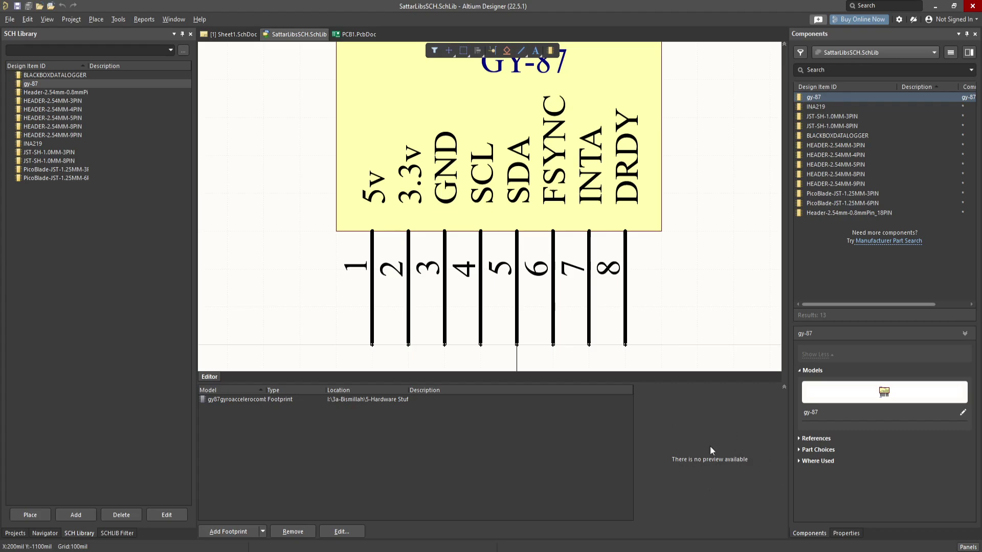
scroll(633, 238, up, 2)
scroll(633, 238, down, 1)
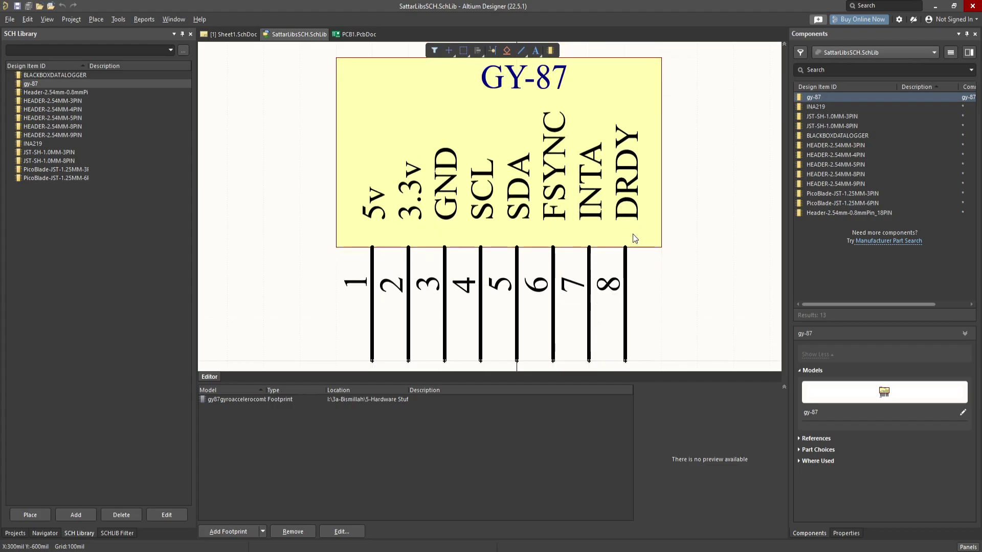
click(259, 531)
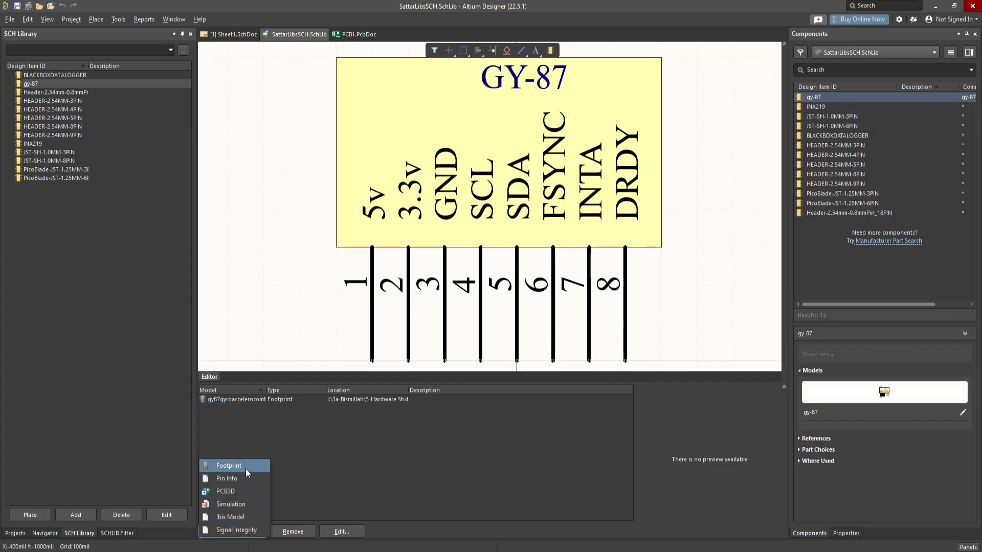
click(260, 537)
click(262, 532)
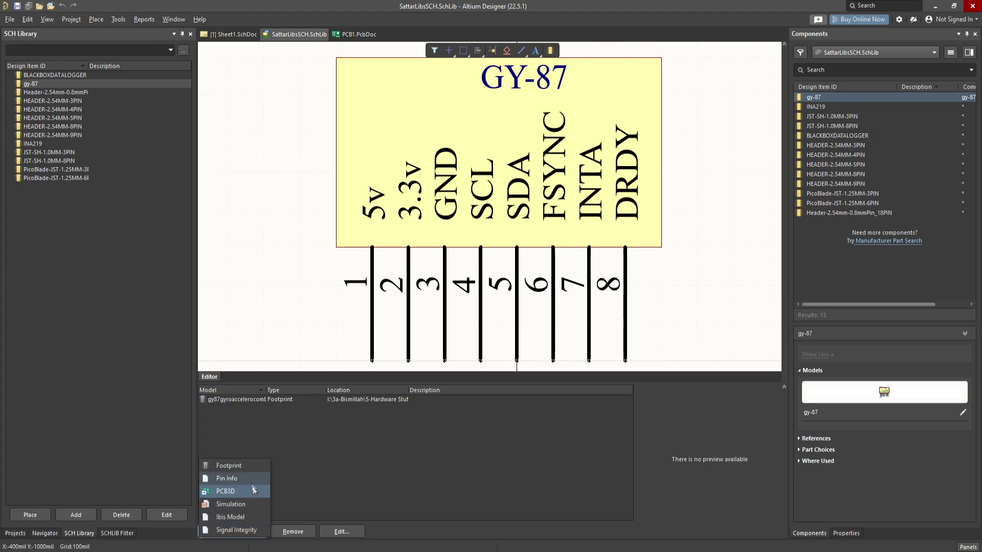
click(248, 466)
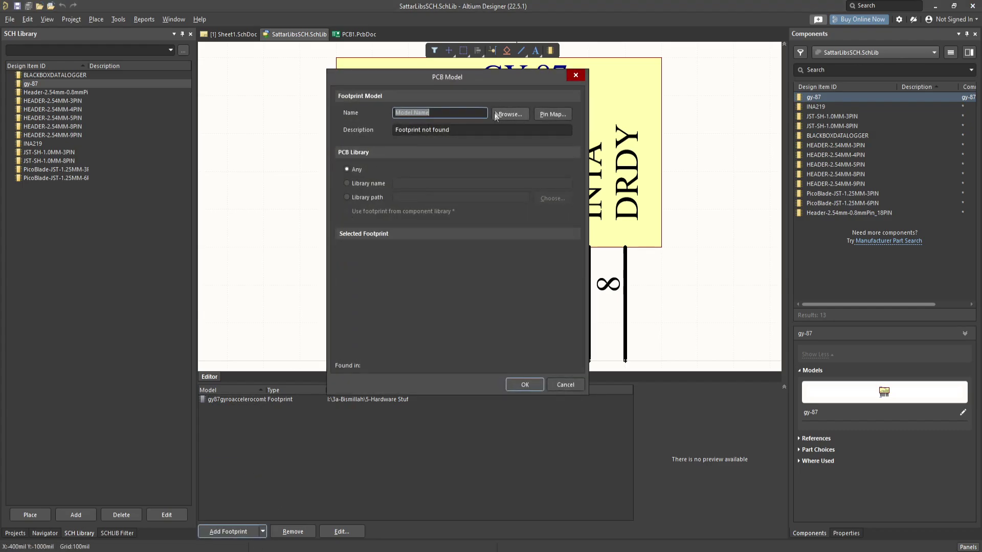
click(557, 385)
- Close SattarLibsSCH.SchLib and place the gy-87 component in the upper part of the Sheet1 schematic
right_click(328, 39)
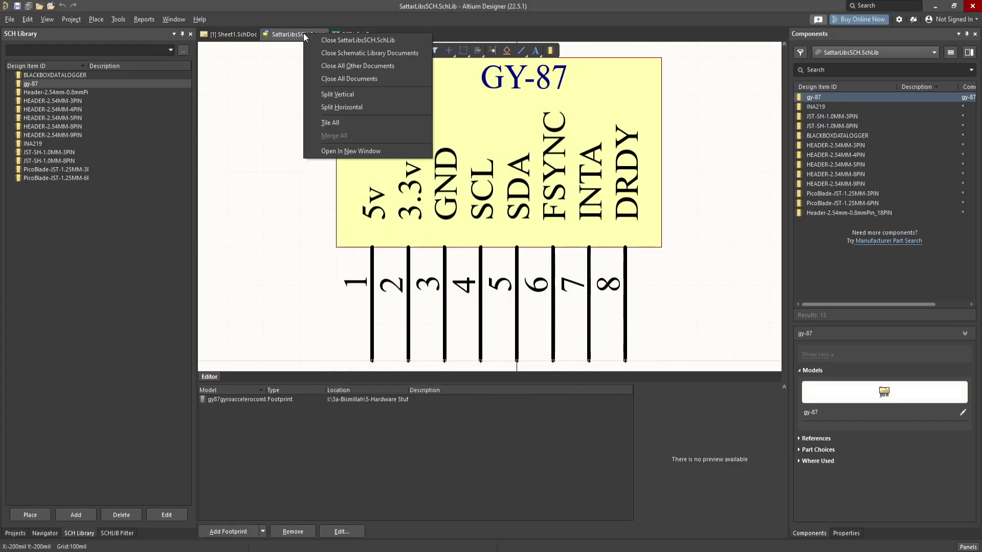
click(321, 39)
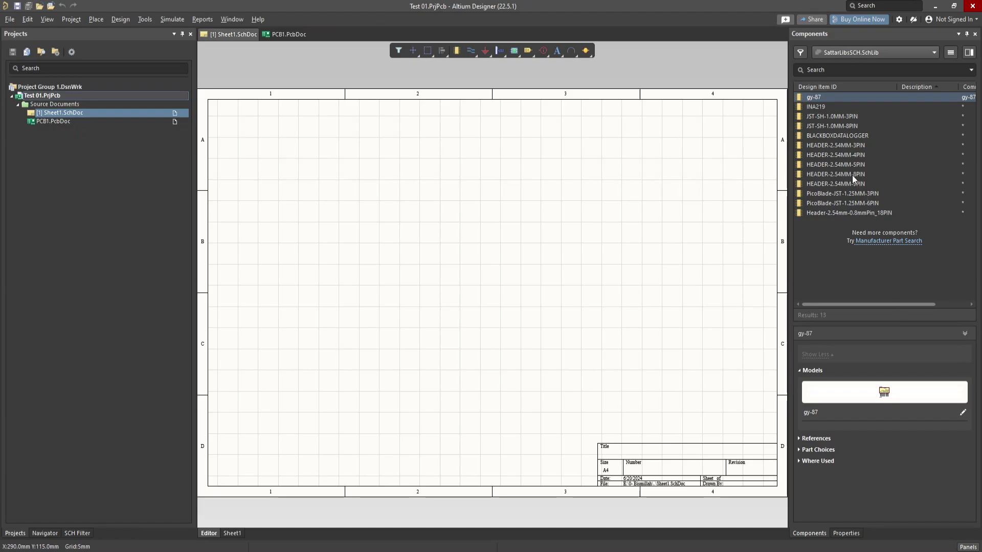
double_click(822, 97)
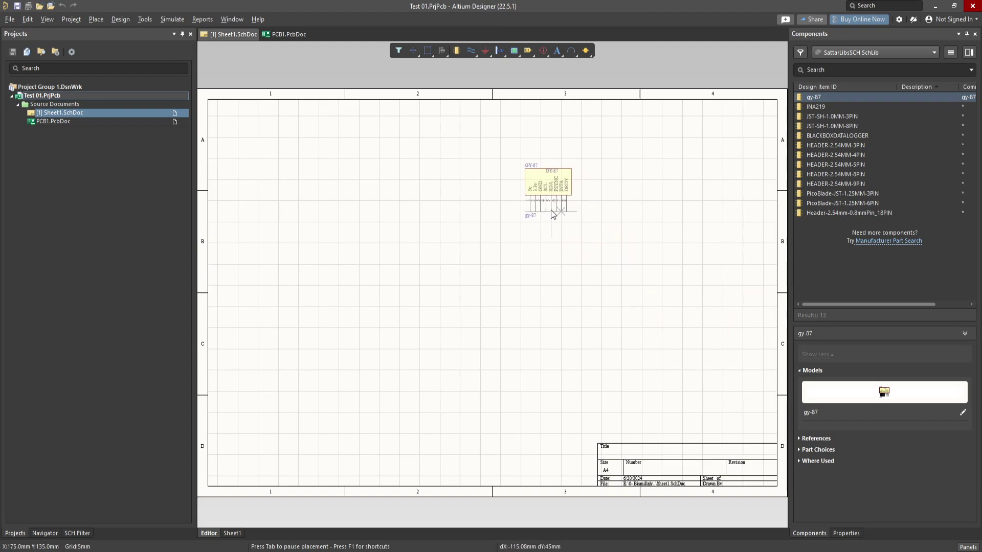
click(557, 204)
right_click(572, 266)
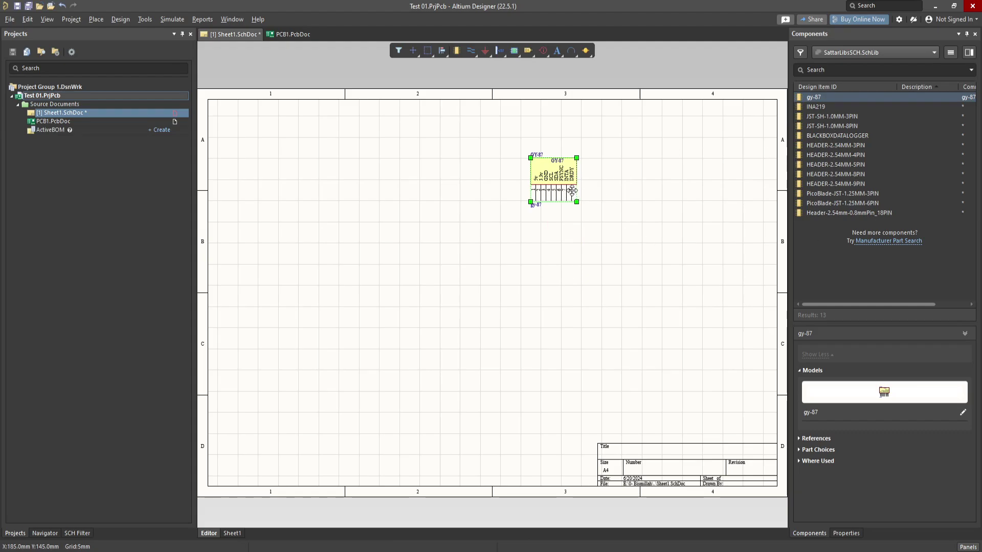
ctrl+scroll(573, 190, up, 3)
ctrl+scroll(573, 194, up, 1)
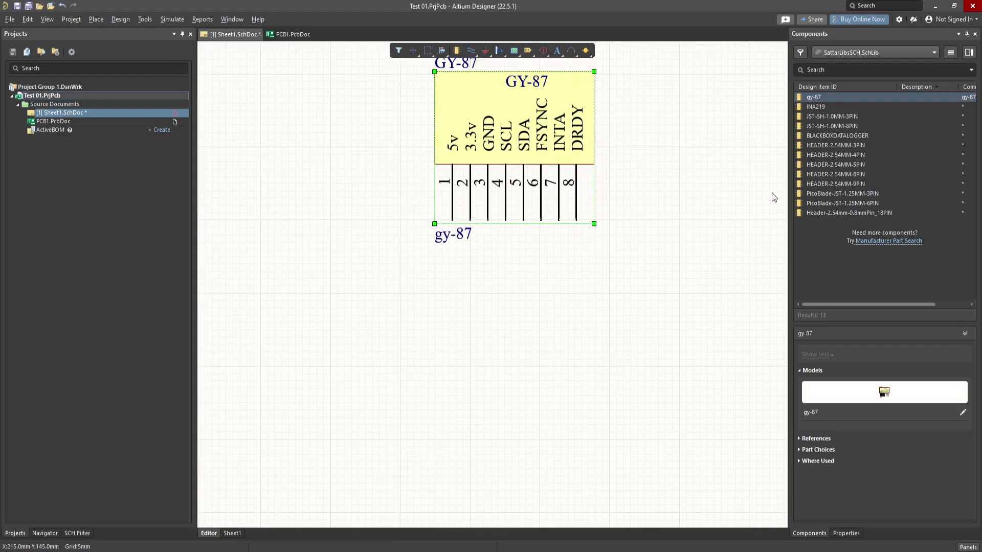
- Place the HEADER-2.54MM-8PIN component on the schematic, below and to the left of gy-87
click(837, 175)
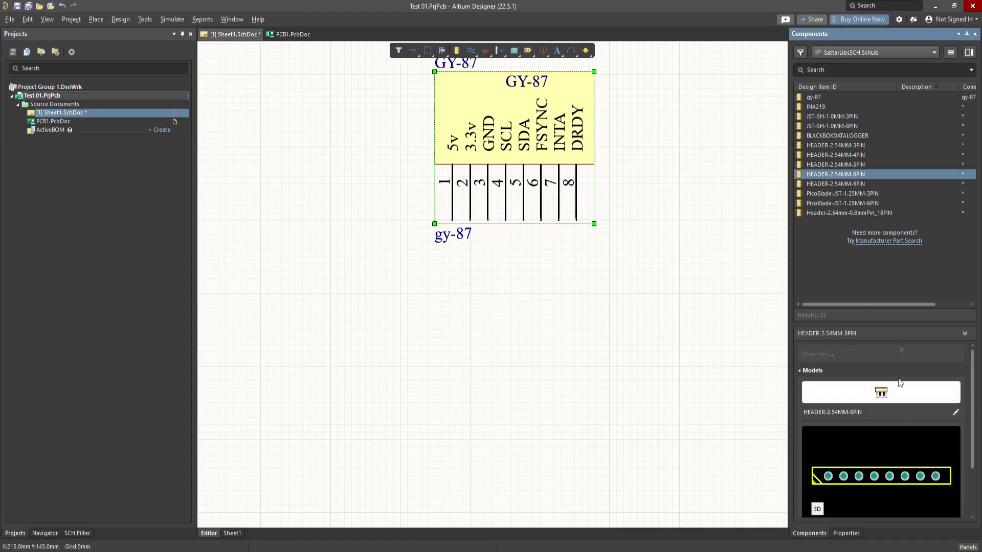
drag(841, 173, 371, 330)
key(Escape)
ctrl+scroll(510, 355, down, 3)
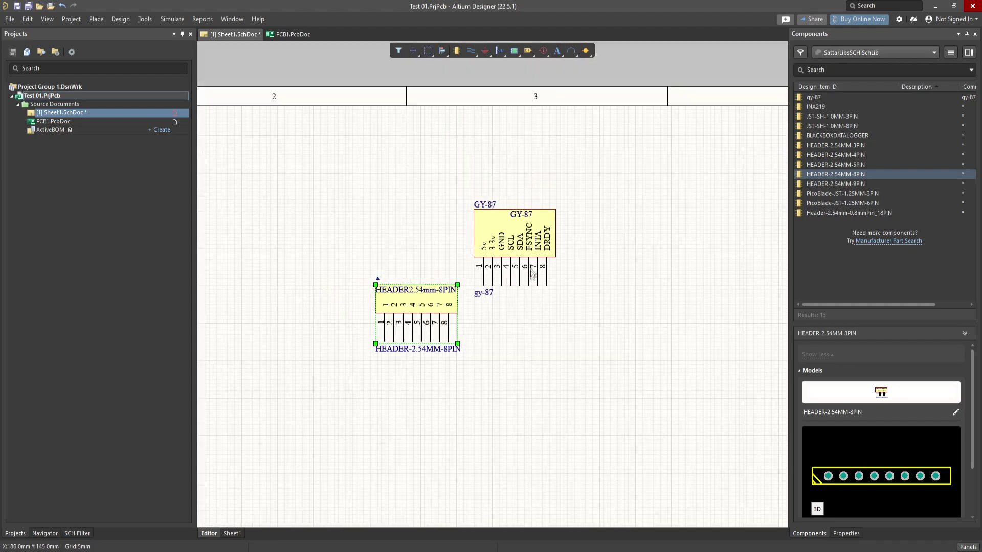
- Move the GY-87 symbol and rotate it to 270 degrees so that its pins face left
key(space)
key(space)
key(space)
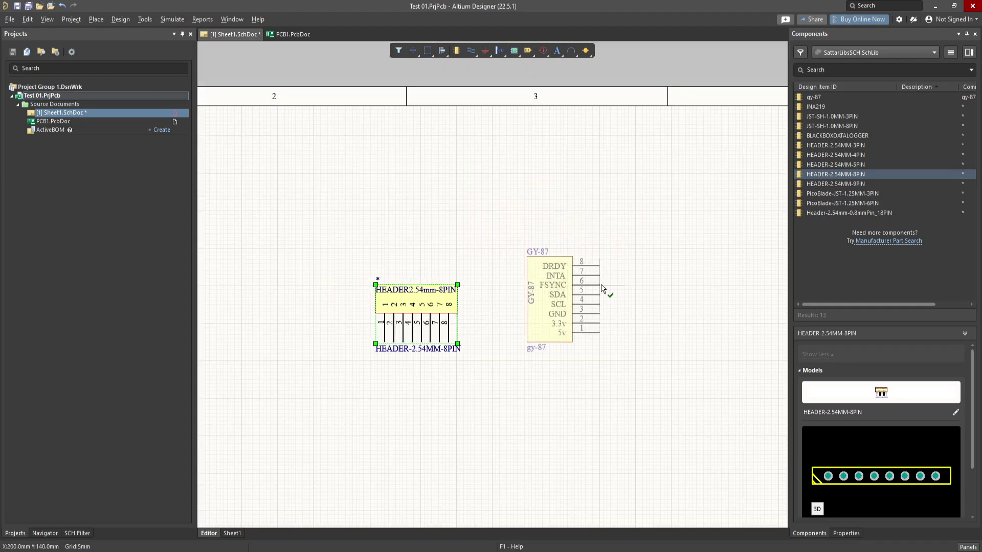
click(545, 287)
- Rotate the 8-pin header to 270 degrees, with its pins facing left, and position it beside GY-87
drag(420, 304, 405, 273)
key(space)
key(space)
key(space)
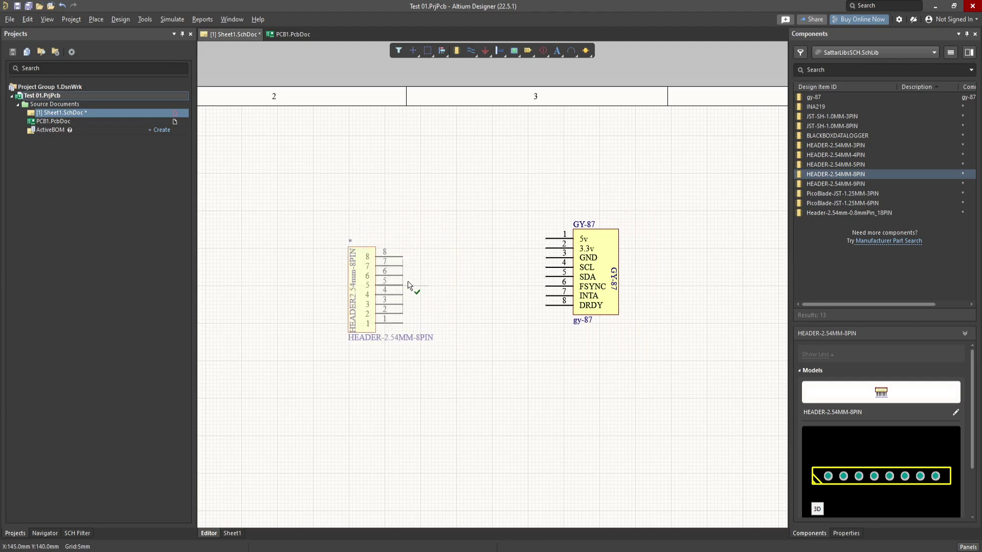
drag(399, 274, 381, 294)
click(651, 360)
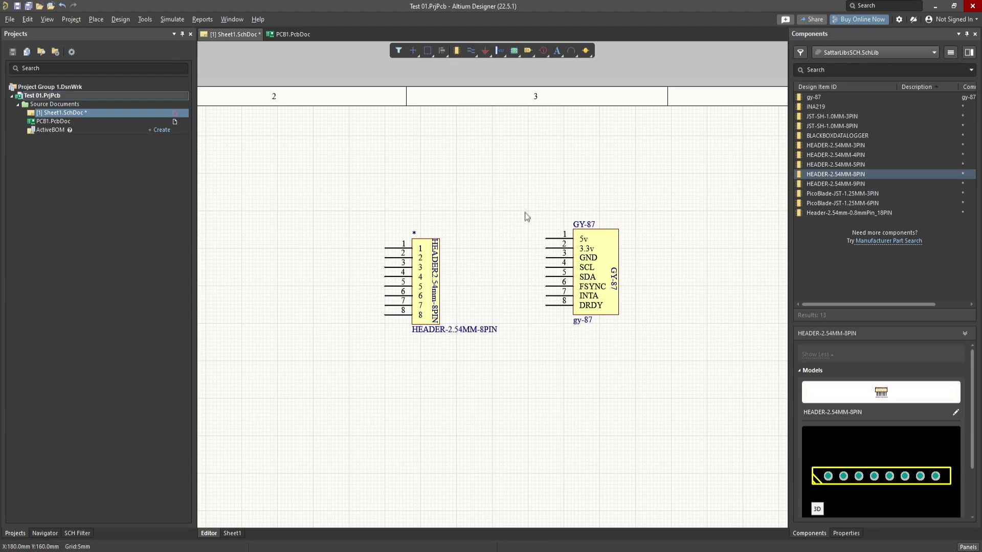
- Open the properties of the placed GY-87 and preview its assigned footprint
click(602, 241)
double_click(607, 251)
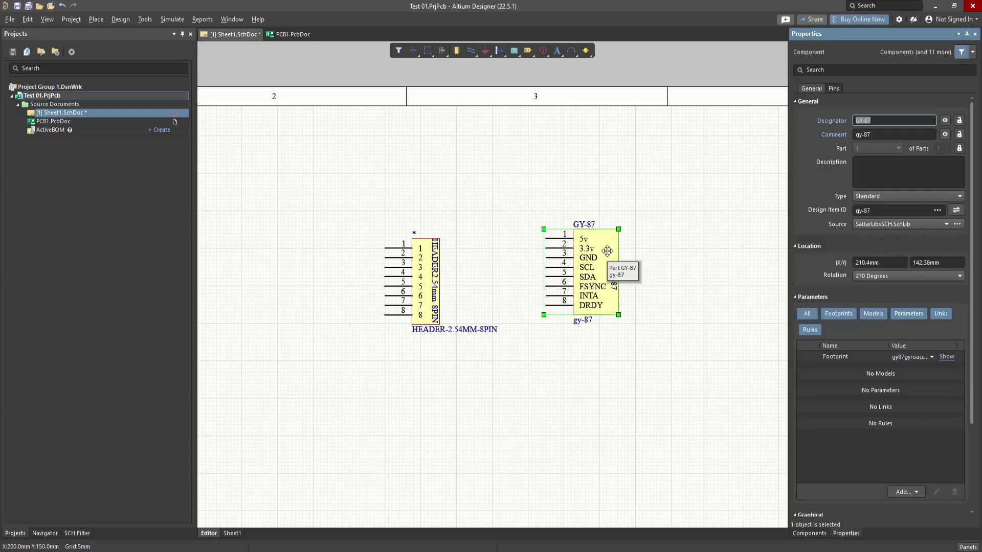
click(946, 358)
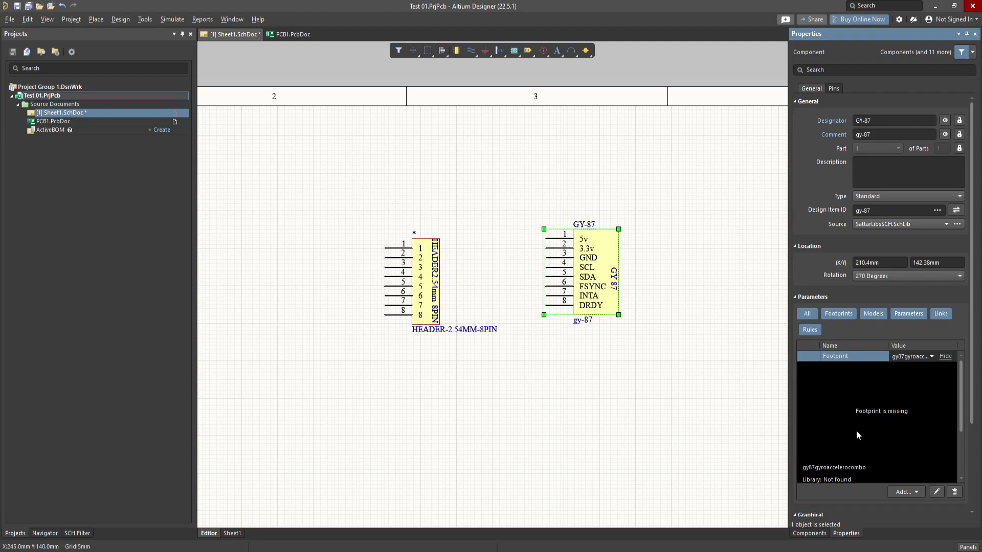
- Add the gy87gyroaccelerocombo footprint from SattarLibsPCB.PcbLib to the placed GY-87 component
click(910, 494)
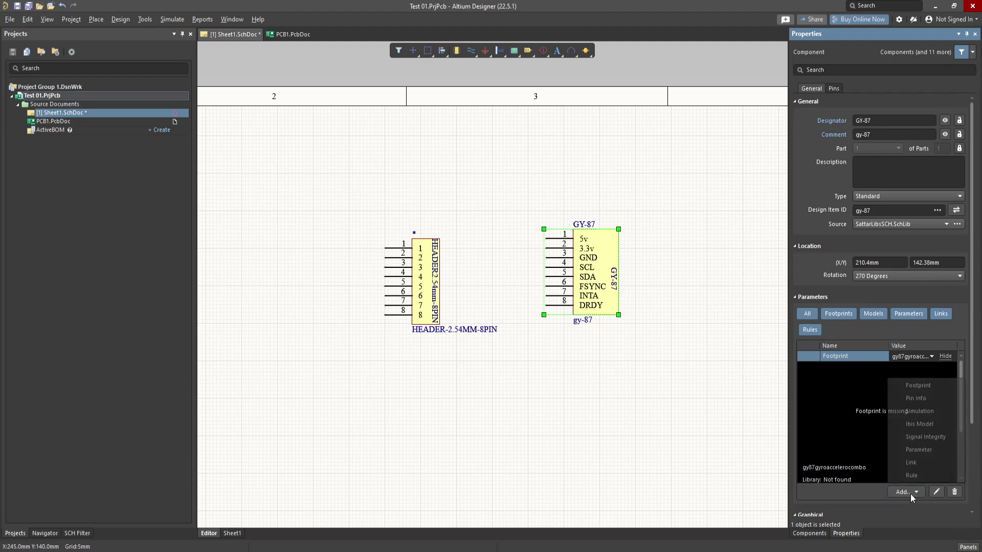
click(912, 389)
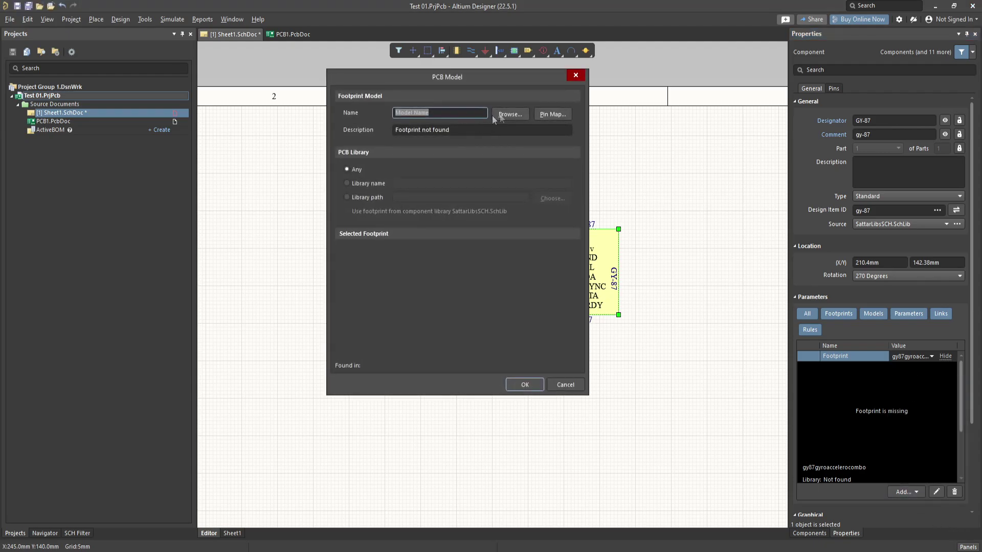
click(509, 113)
click(465, 165)
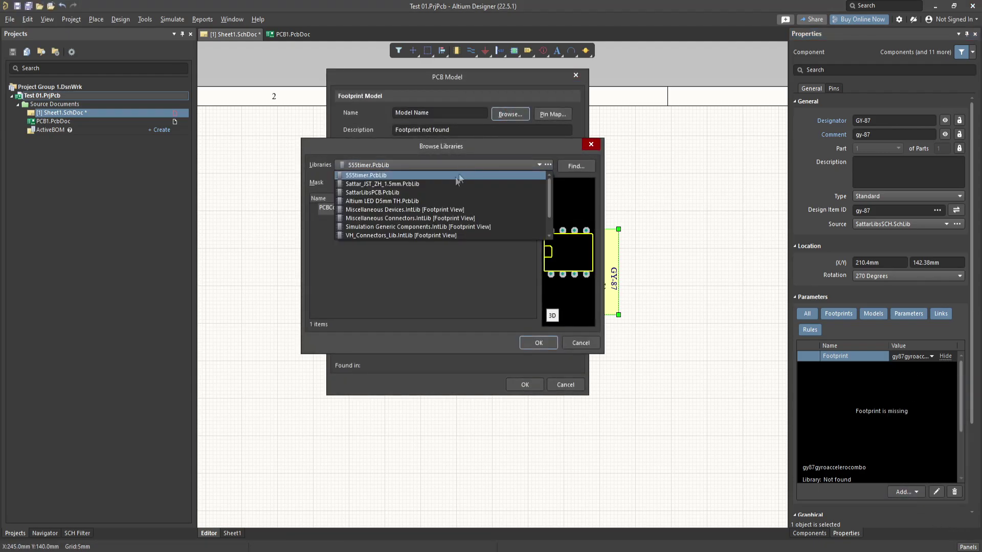
scroll(425, 214, down, 3)
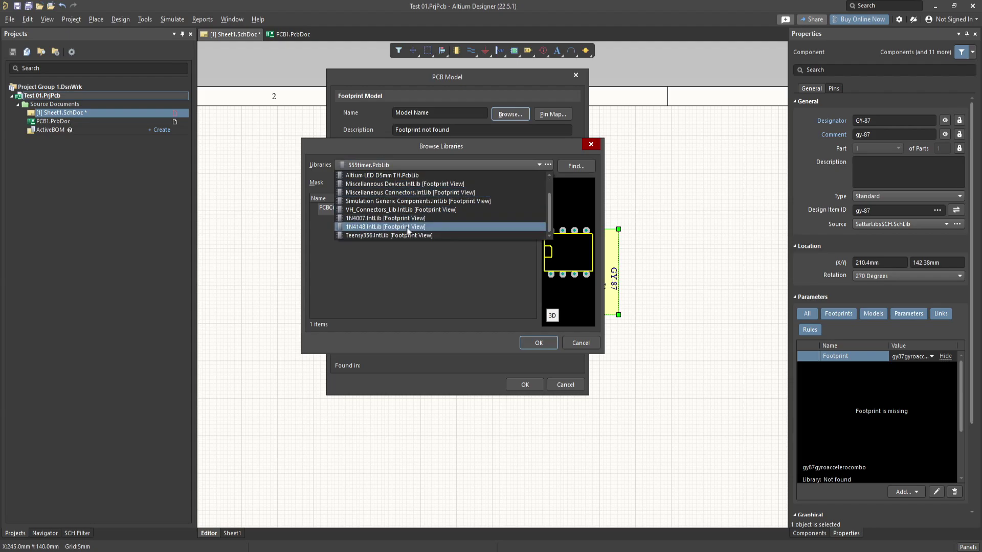
scroll(394, 211, up, 1)
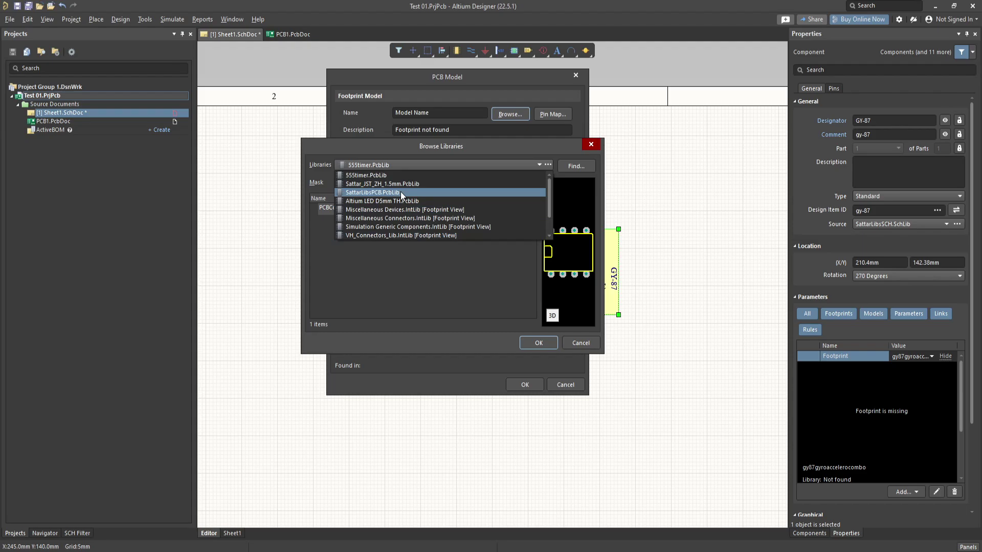
click(400, 192)
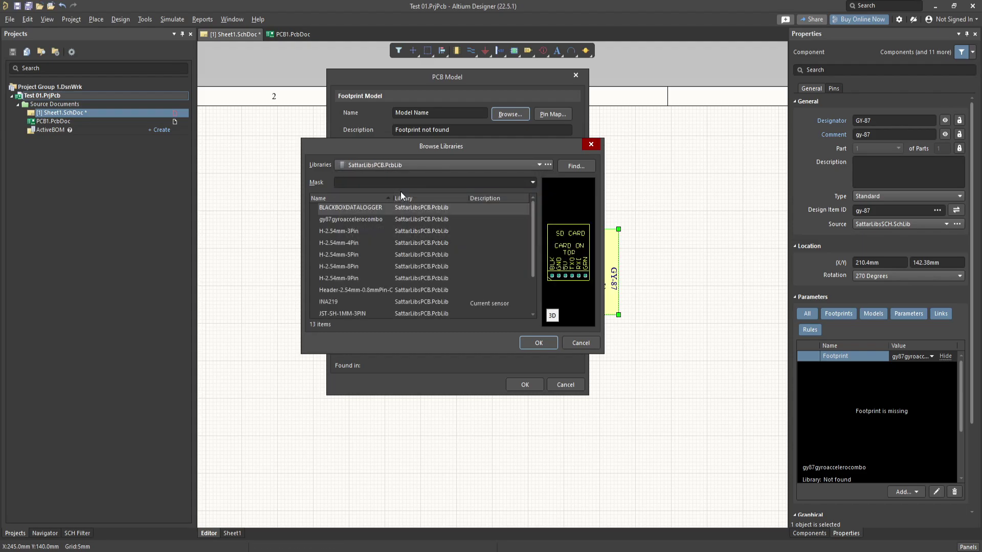
click(358, 220)
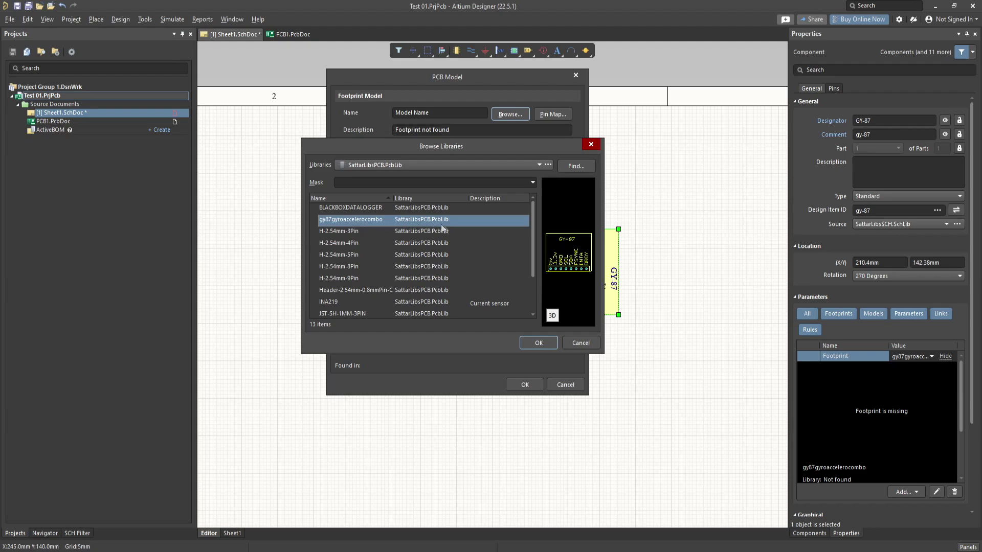
click(534, 339)
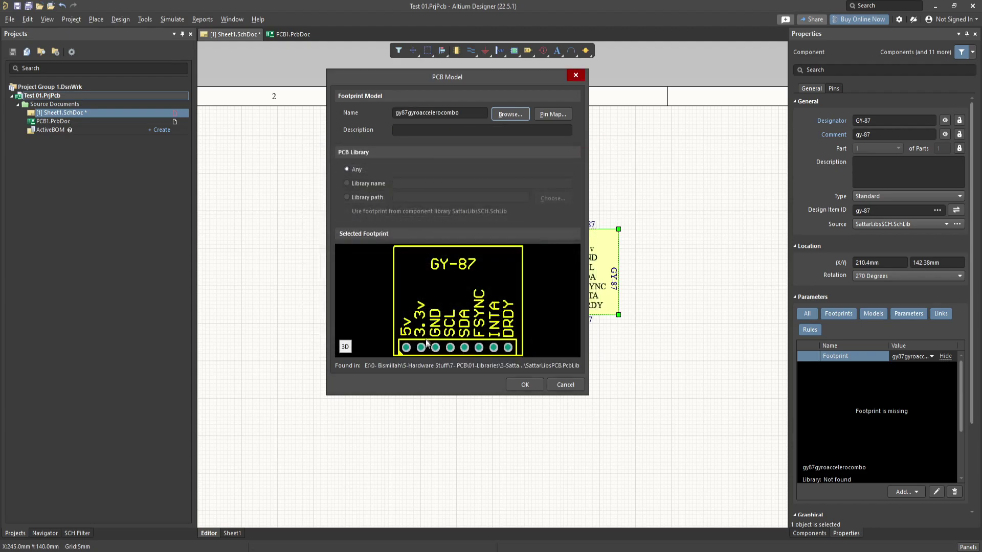
click(509, 387)
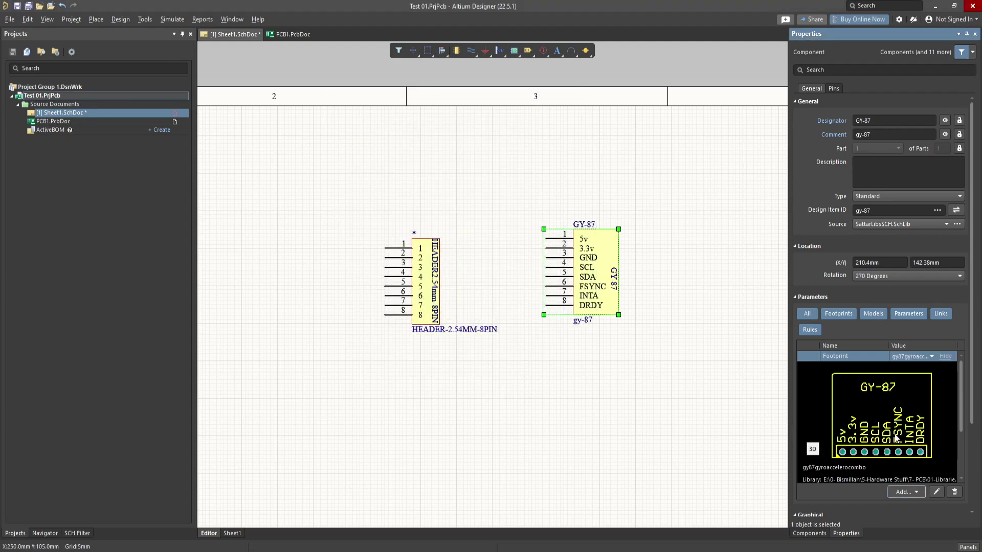
- Check the footprints of the 8-pin header and GY-87, and save the schematic
click(432, 273)
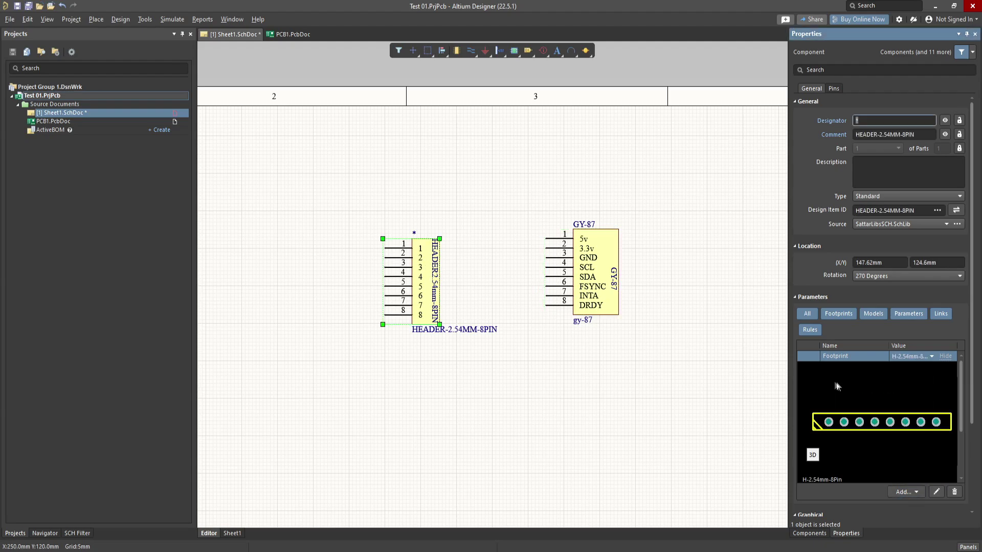
click(600, 262)
click(612, 197)
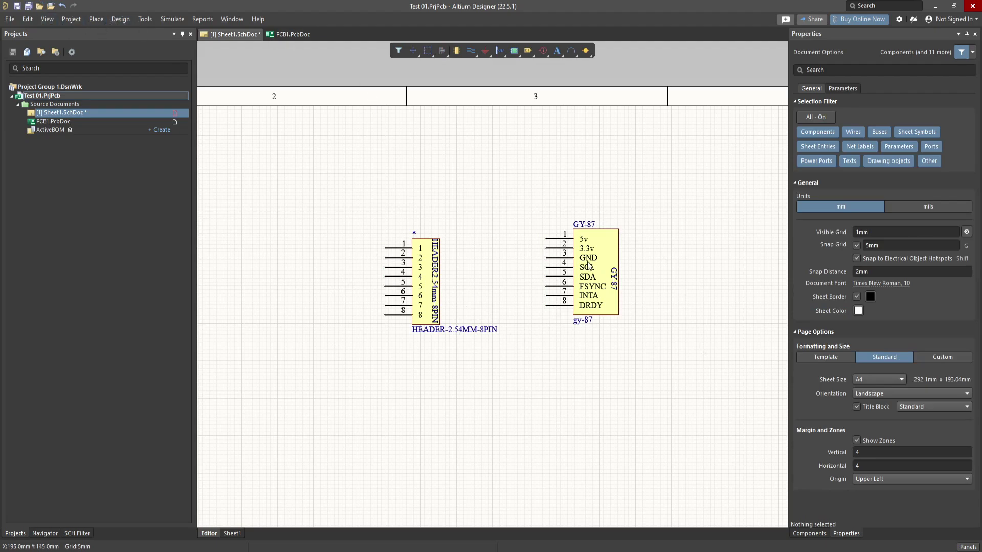
click(31, 8)
- Draw a wire from header pin 1 over the top of the parts to the 5v pin of GY-87
click(96, 19)
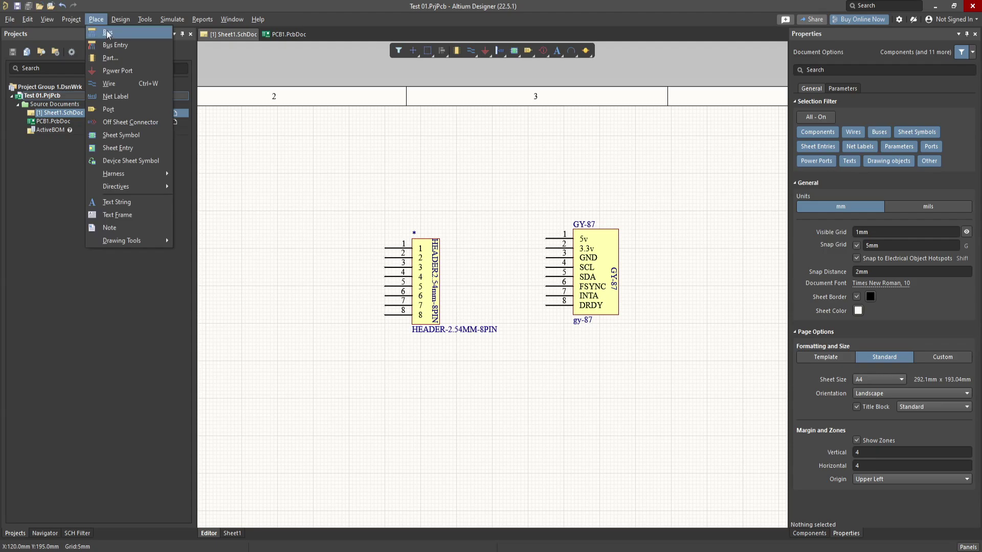
click(110, 84)
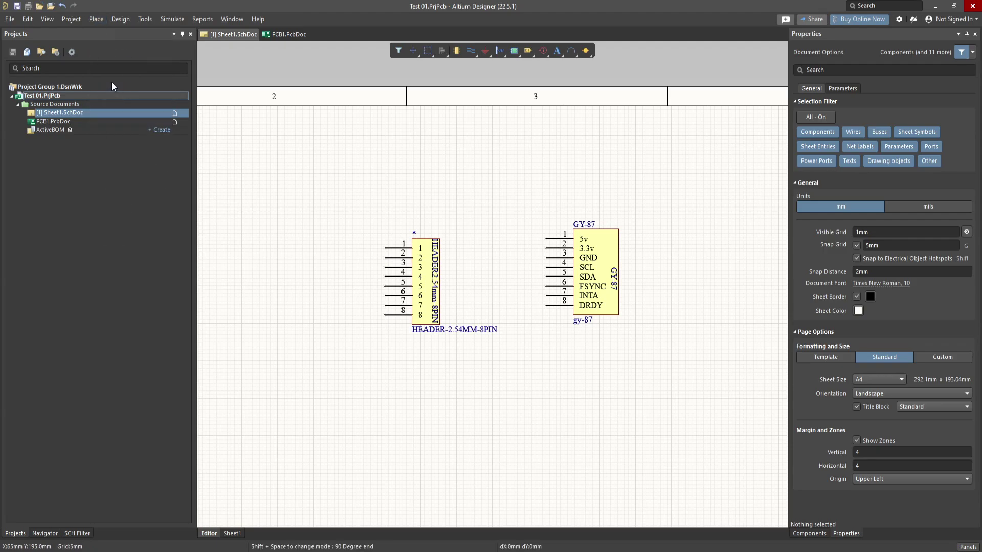
click(384, 249)
click(545, 192)
click(546, 238)
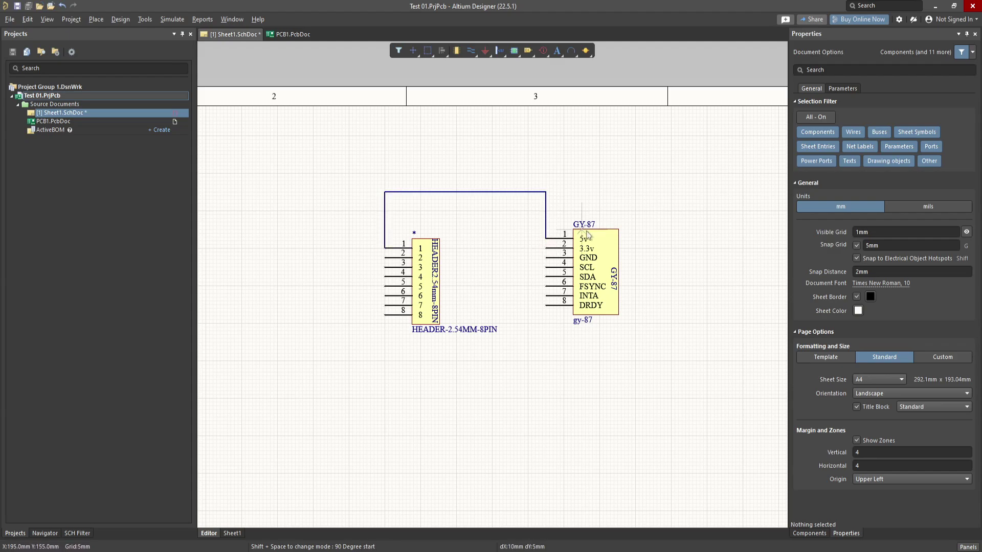
right_click(403, 251)
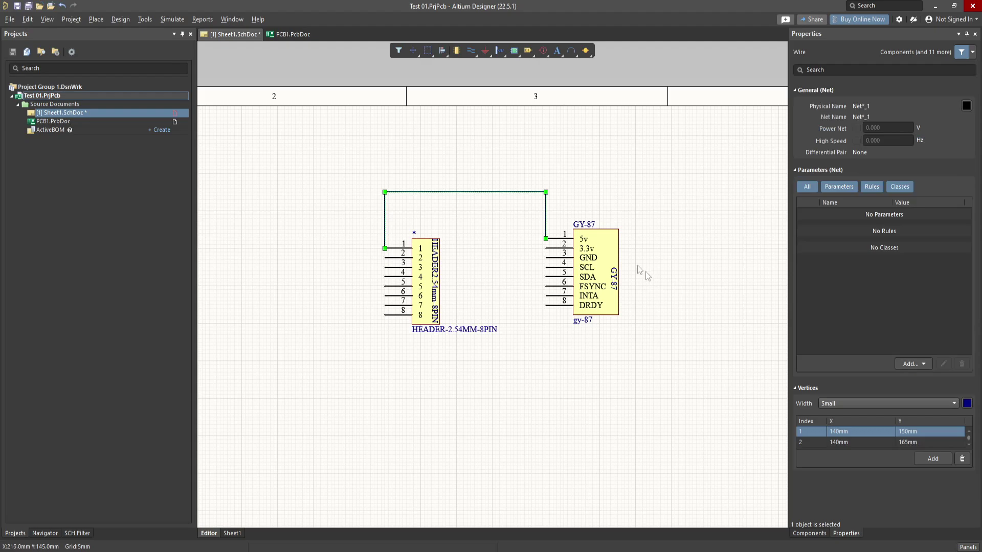
click(497, 242)
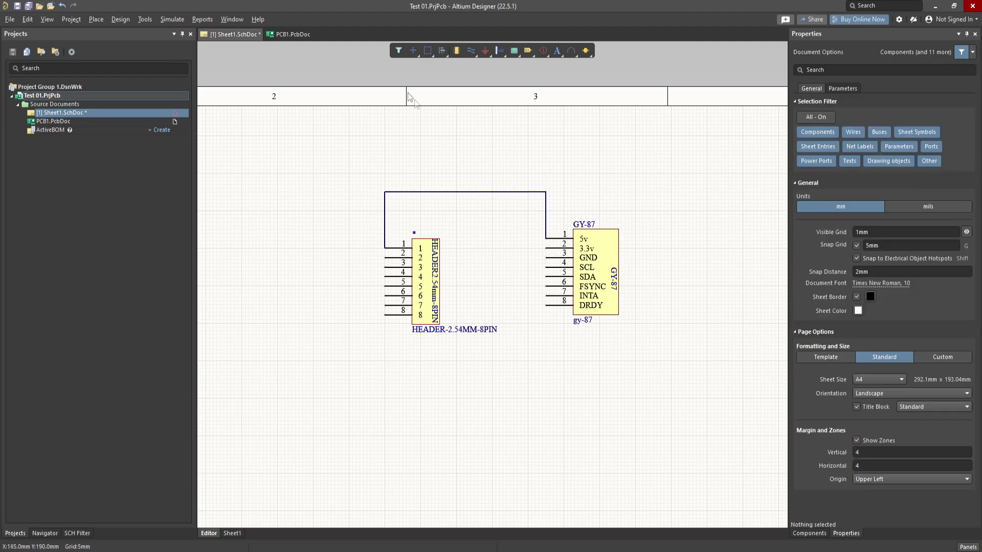
- Place a horizontal net label at the end of pin 2 on the 8-pin header
click(97, 19)
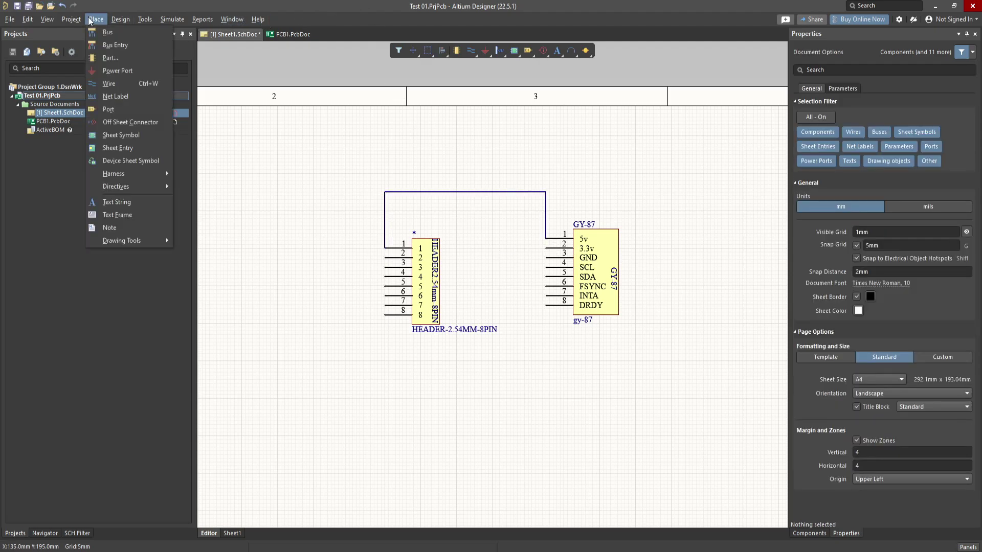
click(116, 97)
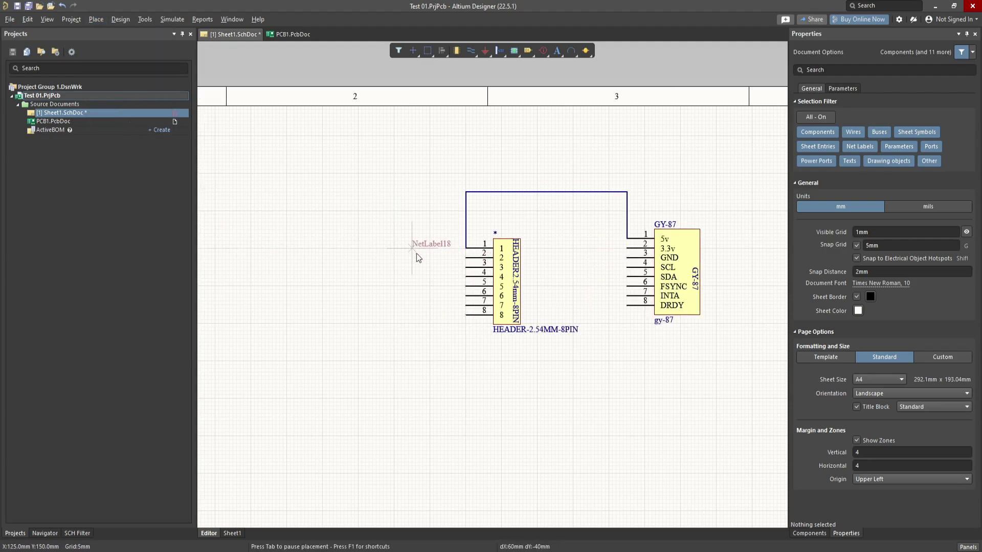
key(space)
key(space)
key(space)
key(space)
click(466, 259)
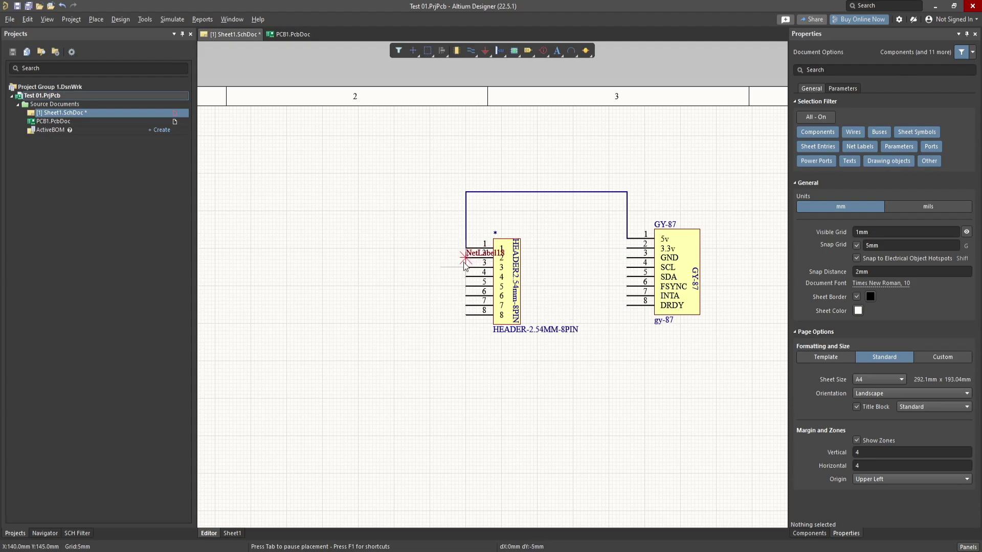
- Place a net label at the end of each of header pins 3 to 8
click(466, 268)
click(466, 278)
click(465, 287)
click(466, 298)
click(466, 306)
click(465, 315)
right_click(470, 316)
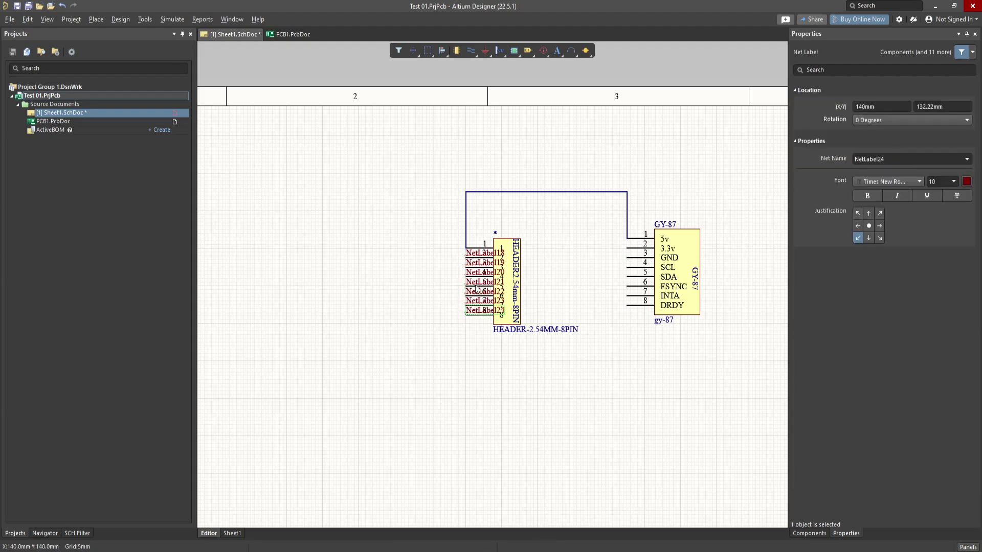
- Move the net labels of header pins 2 to 5 out to the left of the symbol, keeping each wired to its pin
ctrl+scroll(532, 264, up, 4)
right_drag(303, 295, 548, 307)
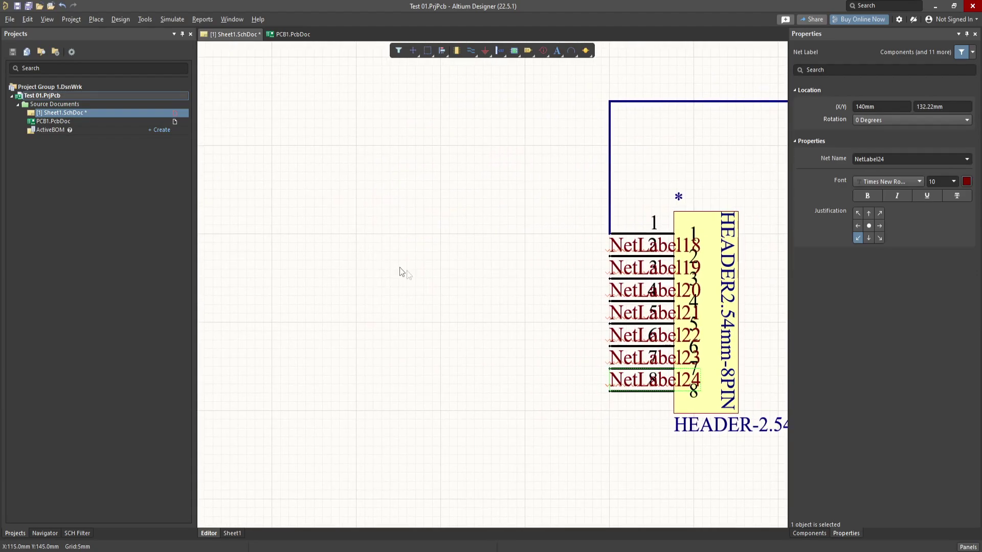
click(643, 248)
drag(650, 247, 473, 214)
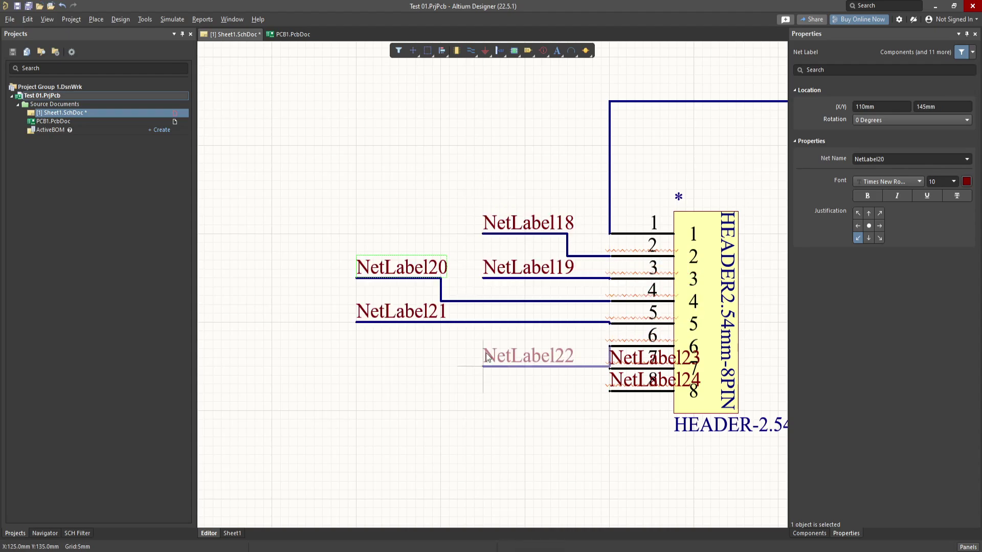
drag(486, 356, 405, 356)
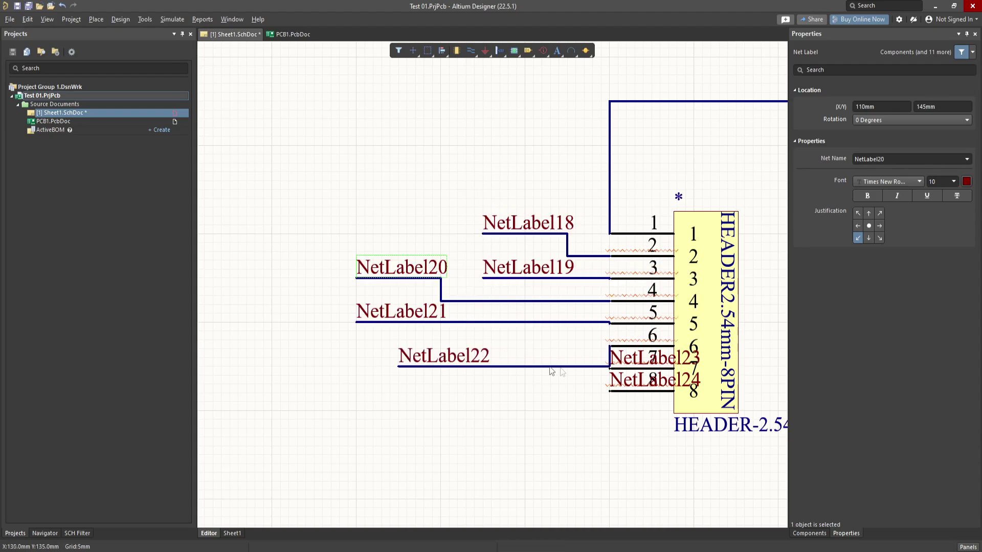
drag(612, 366, 492, 358)
mouse_move(612, 365)
mouse_down()
mouse_move(543, 355)
mouse_move(606, 352)
mouse_move(606, 308)
mouse_move(606, 352)
mouse_up()
key(ctrl+z)
key(ctrl+z)
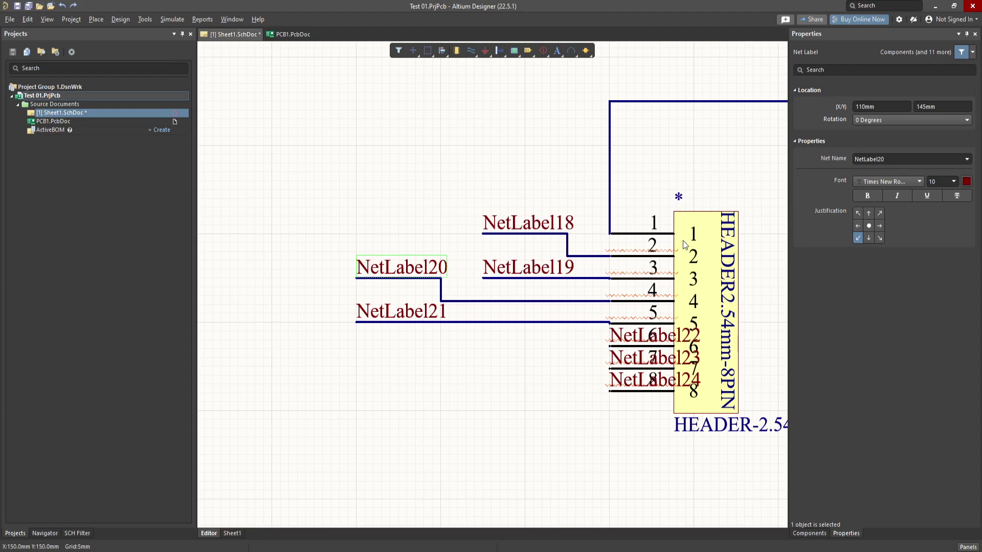
- Rename the net label wired to header pin 2 as 3.3v
right_drag(714, 157, 567, 178)
ctrl+scroll(596, 192, down, 3)
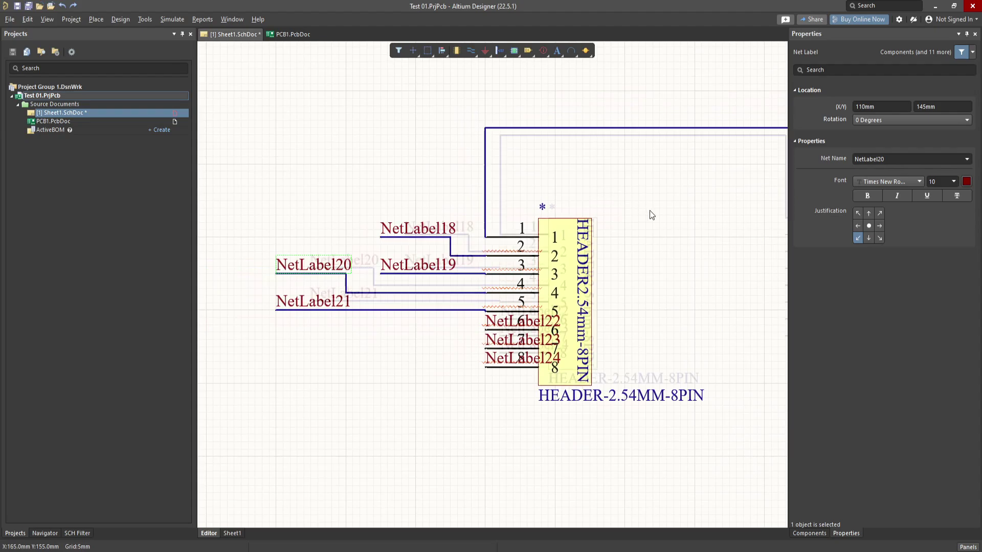
drag(664, 240, 613, 238)
right_drag(668, 225, 554, 238)
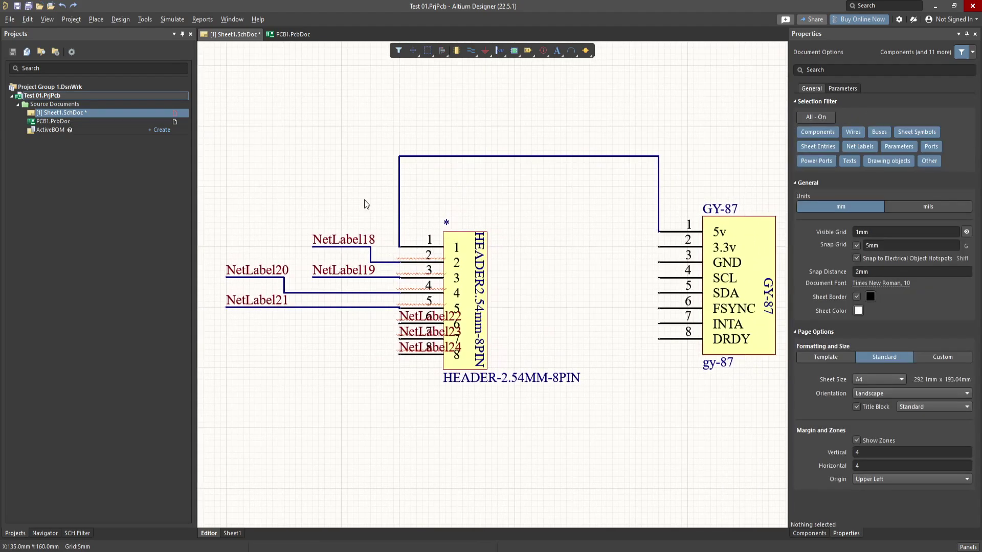
click(734, 256)
click(577, 247)
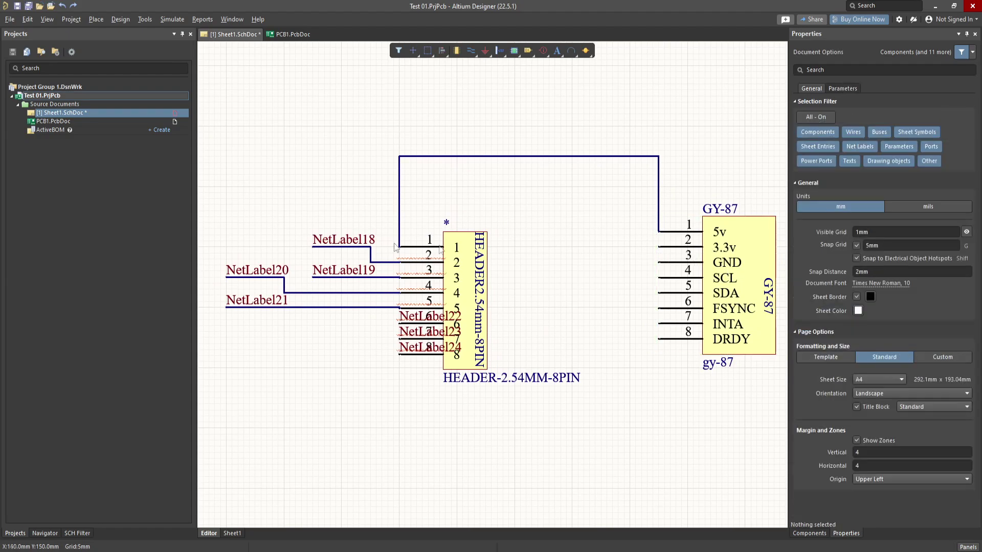
click(336, 242)
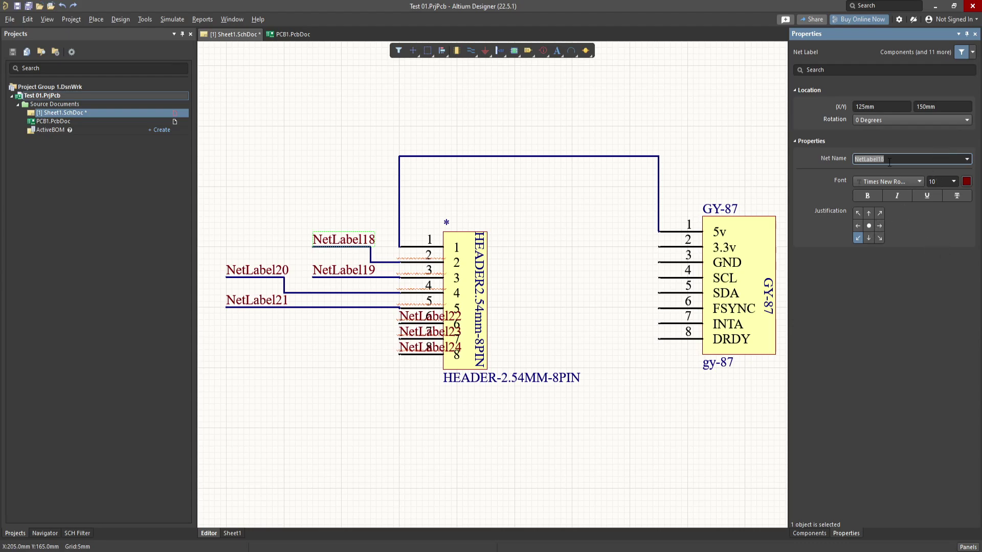
text(3.3v)
click(735, 142)
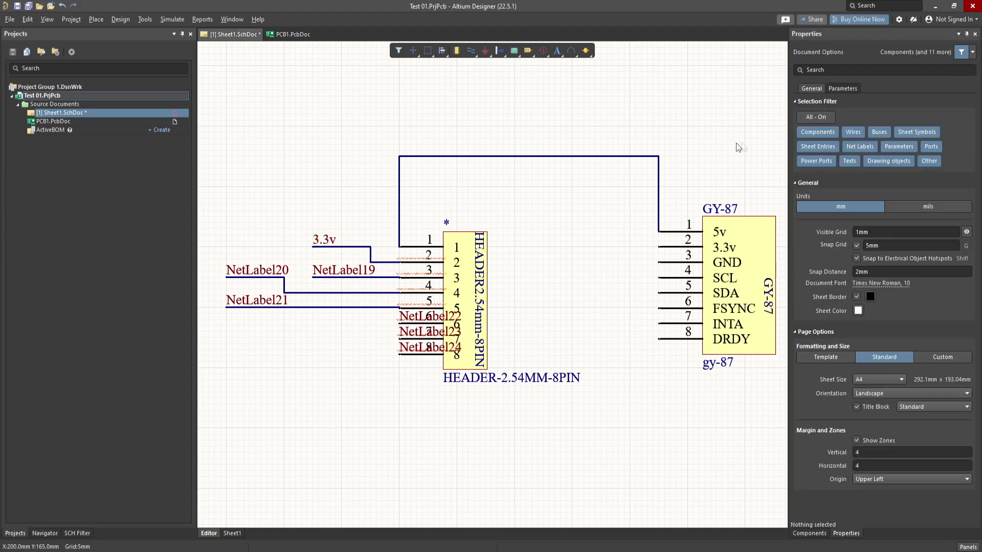
- Copy the 3.3v net label onto the end of the 3.3v pin of the GY-87
click(323, 237)
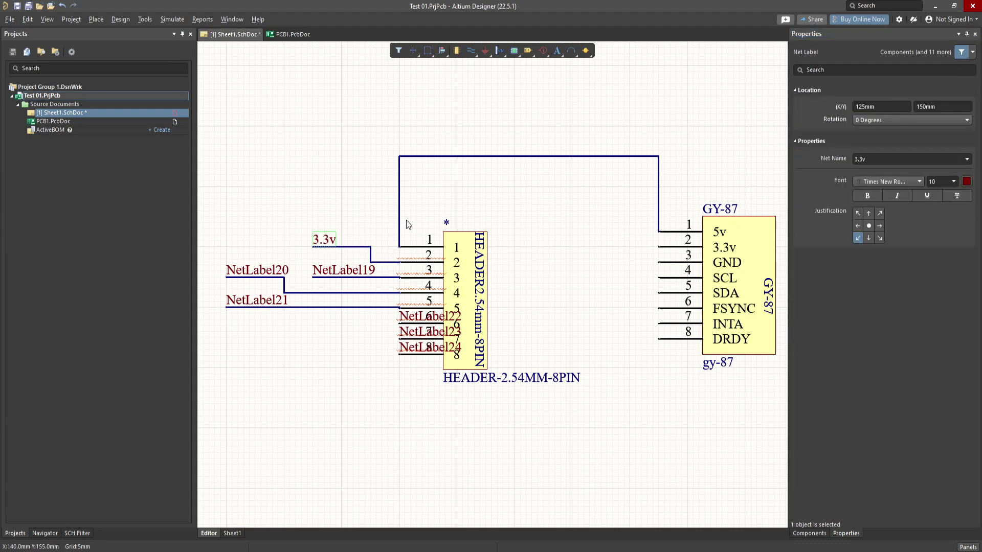
key(ctrl+c)
key(ctrl+v)
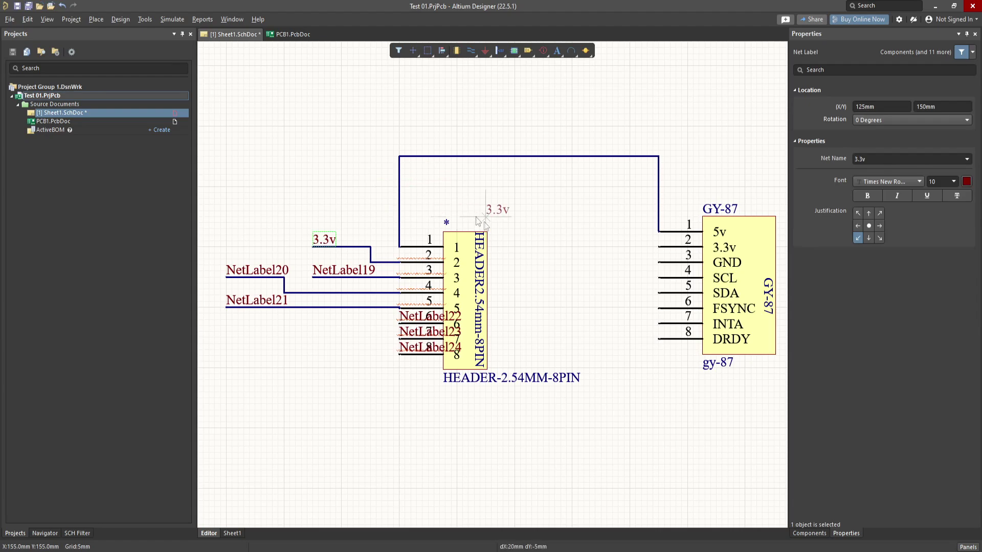
click(659, 246)
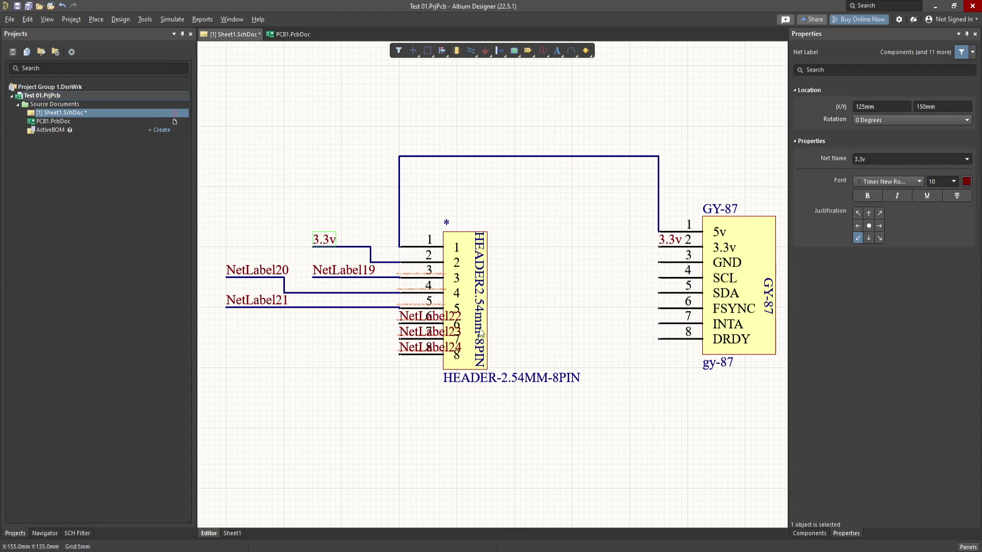
- Move the net label of header pin 7 out to the left on a wire and rename it INT
click(429, 333)
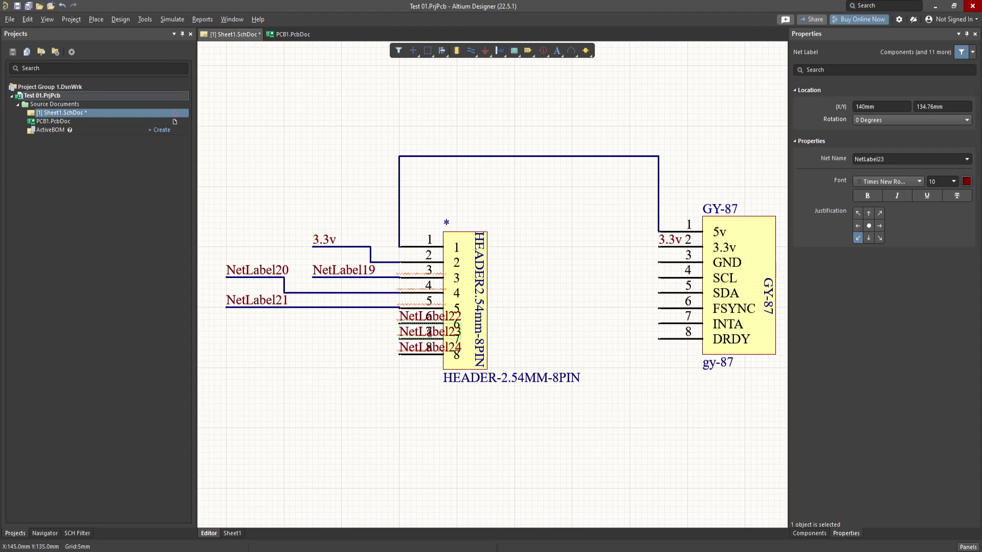
drag(429, 333, 329, 334)
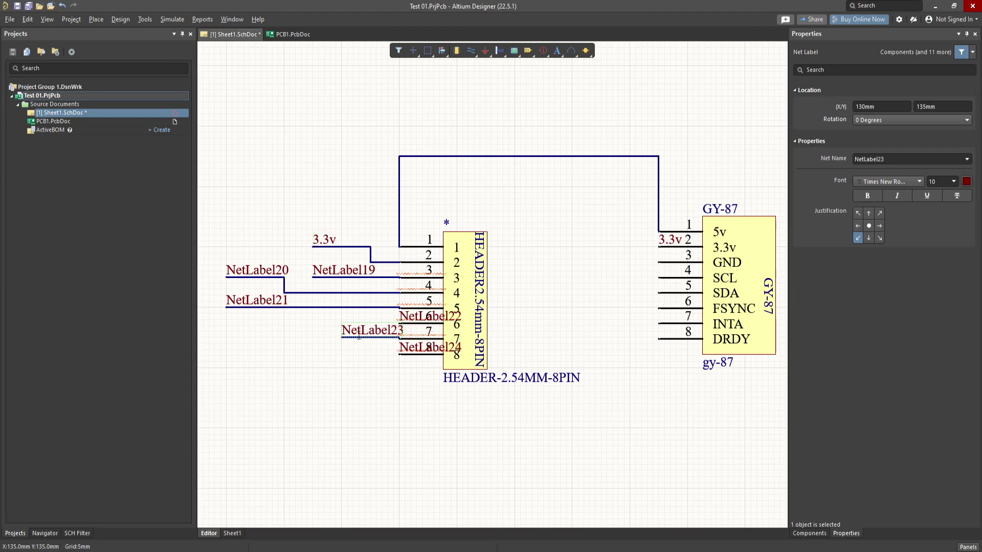
double_click(376, 325)
text(INT)
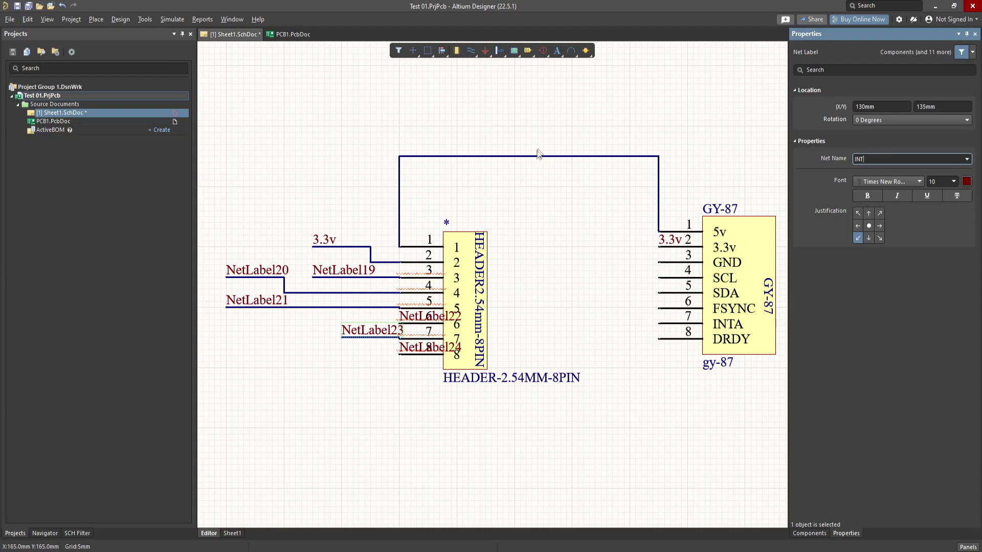
click(519, 307)
- Copy the INT net label to the INTA pin of the GY-87 and move it left on a wire
click(352, 327)
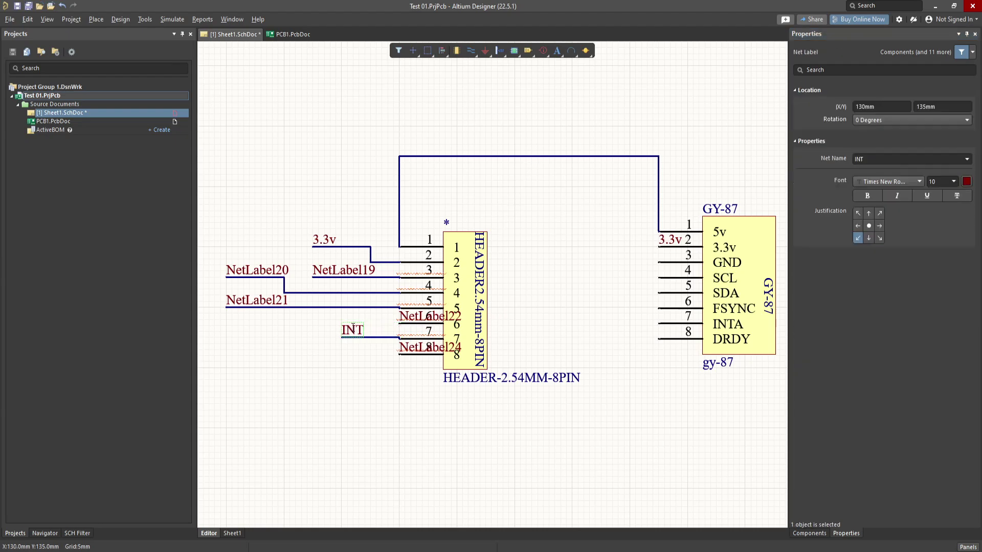
key(ctrl+c)
key(ctrl+v)
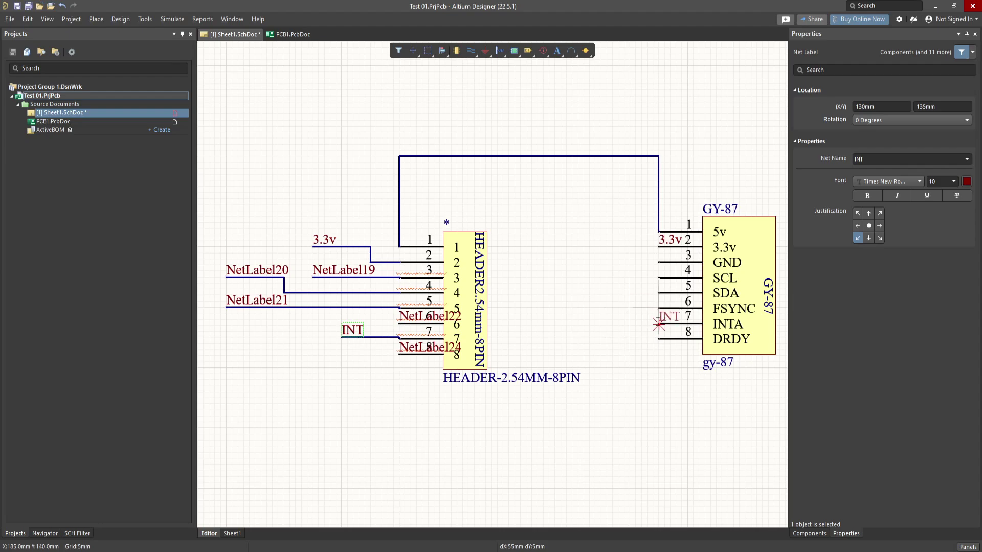
drag(672, 315, 606, 311)
drag(659, 332, 586, 318)
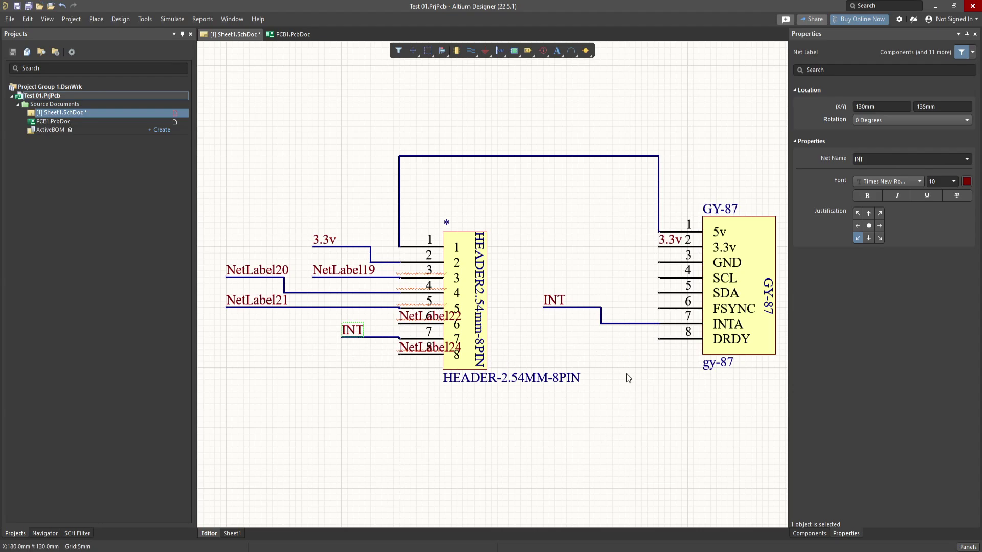
- Rename the net label wired to header pin 3 as GND
ctrl+scroll(626, 373, down, 2)
ctrl+scroll(626, 374, down, 1)
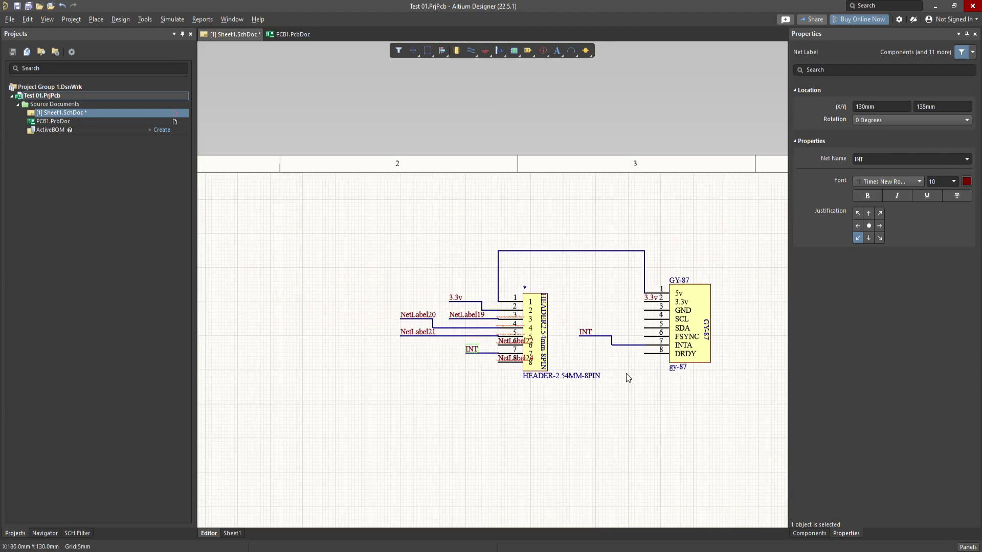
ctrl+scroll(618, 368, up, 1)
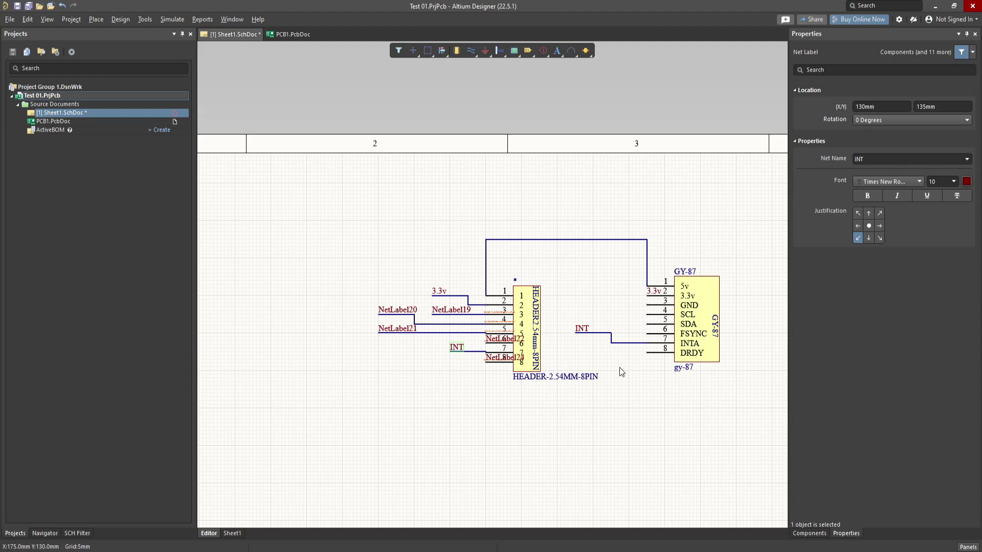
ctrl+scroll(615, 375, down, 4)
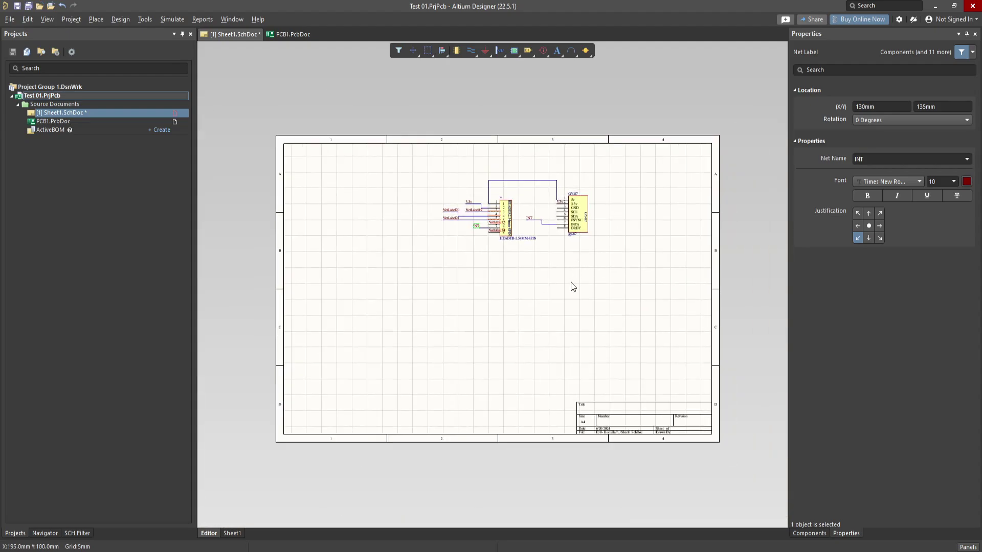
ctrl+scroll(566, 278, up, 2)
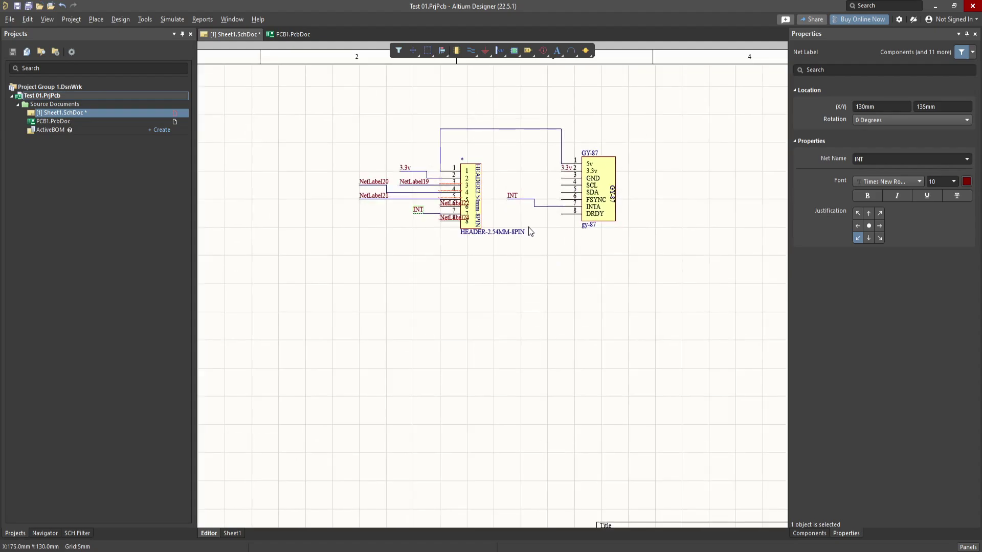
ctrl+scroll(528, 228, up, 1)
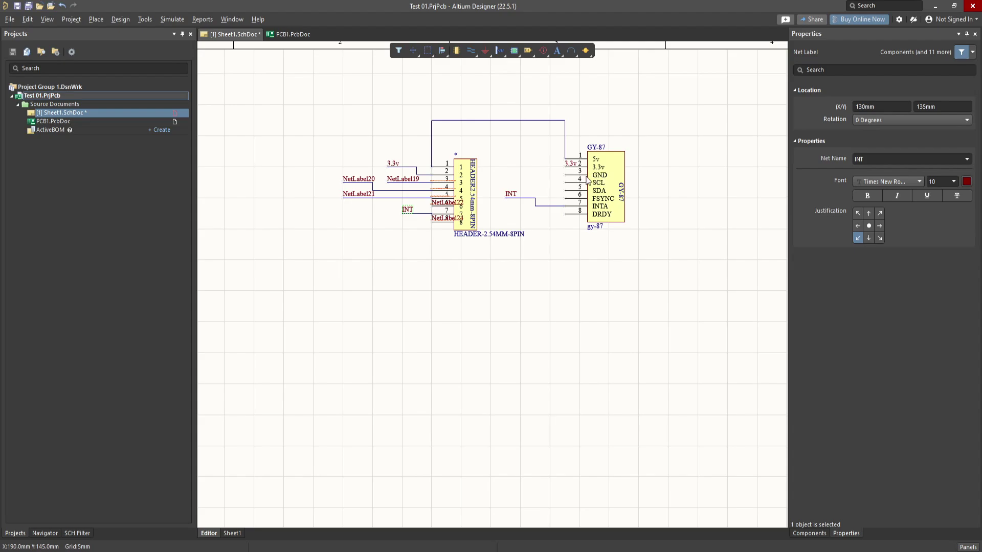
click(408, 180)
click(870, 155)
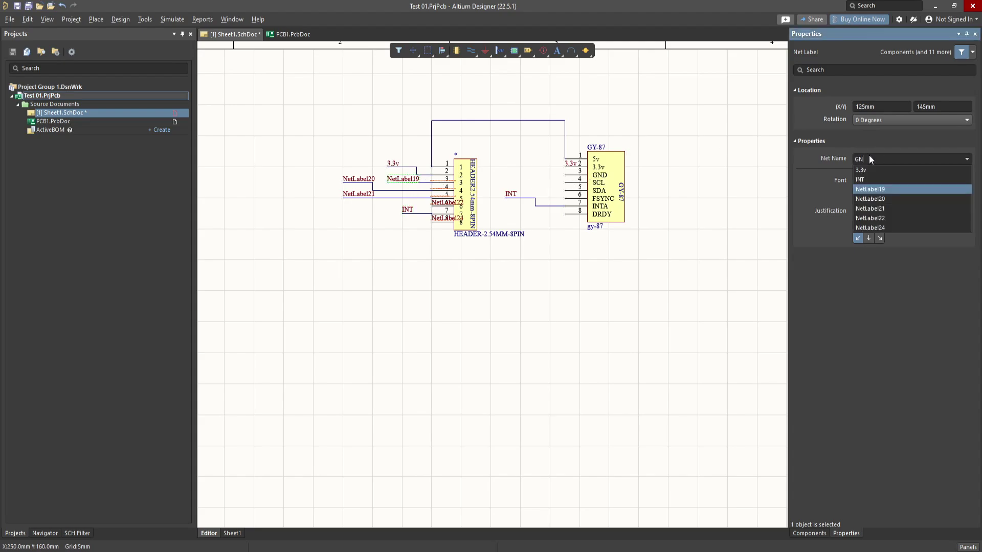
text(GND)
key(Return)
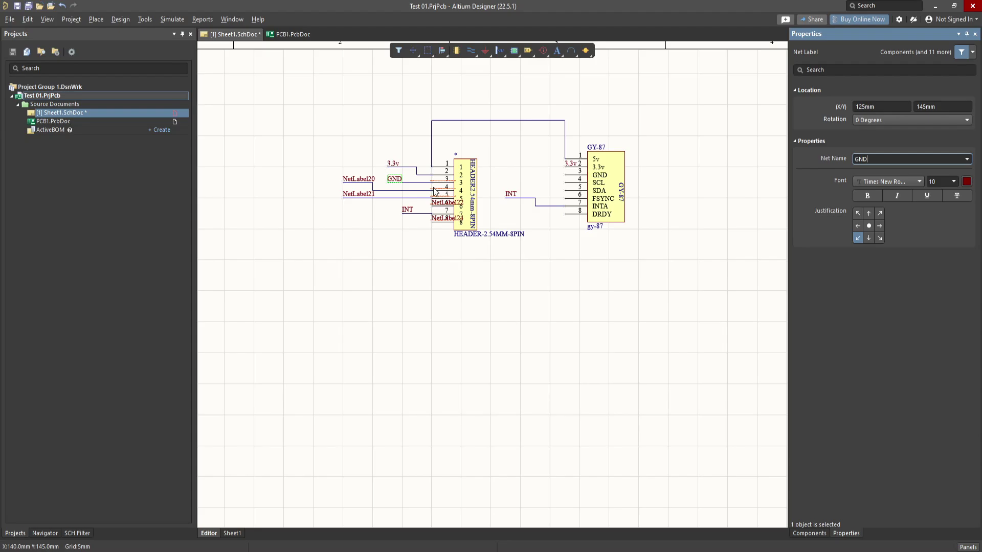
- Copy the GND net label onto the end of the GND pin of the GY-87
click(510, 179)
click(396, 180)
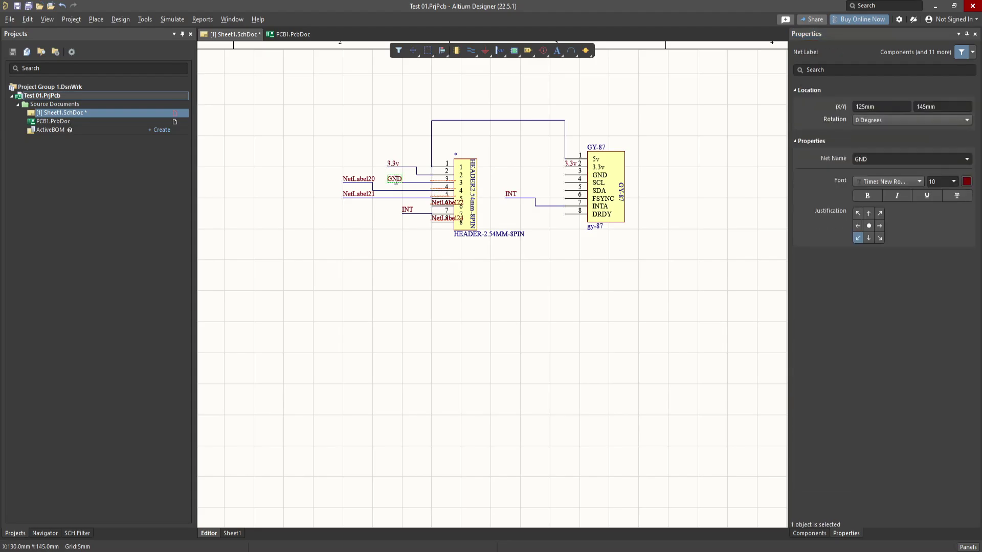
key(ctrl+v)
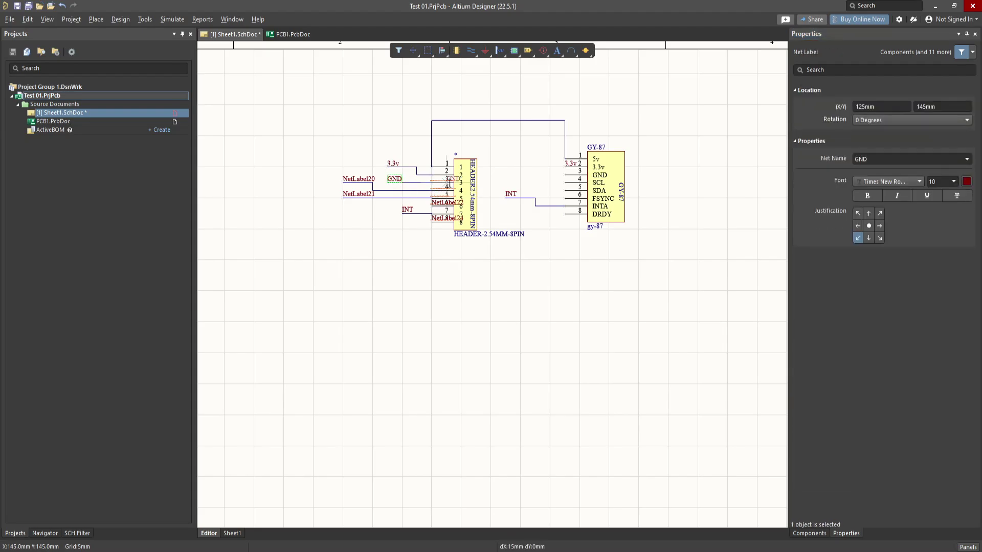
click(563, 174)
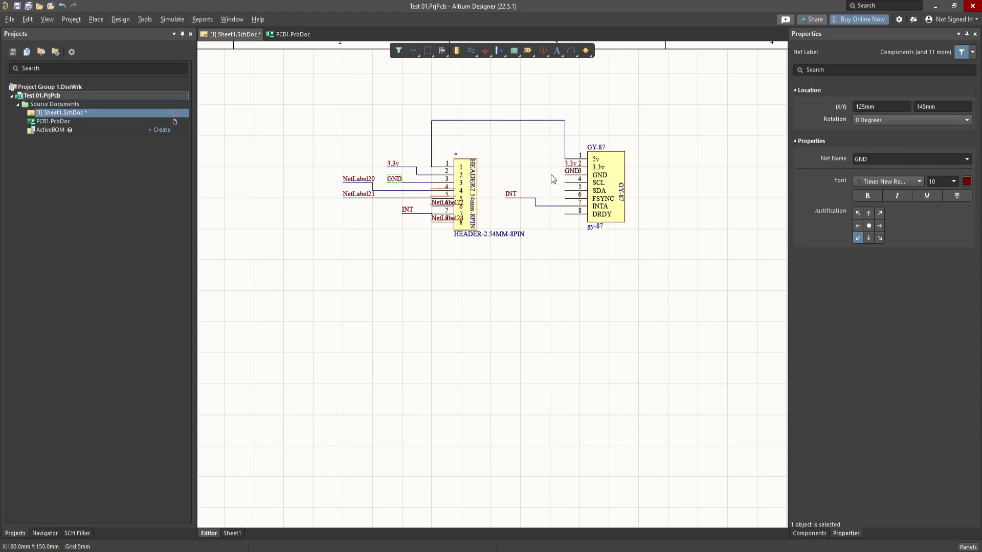
- Save the schematic and start updating PCB1.PcbDoc from it, opening the Engineering Change Order
ctrl+scroll(571, 177, up, 2)
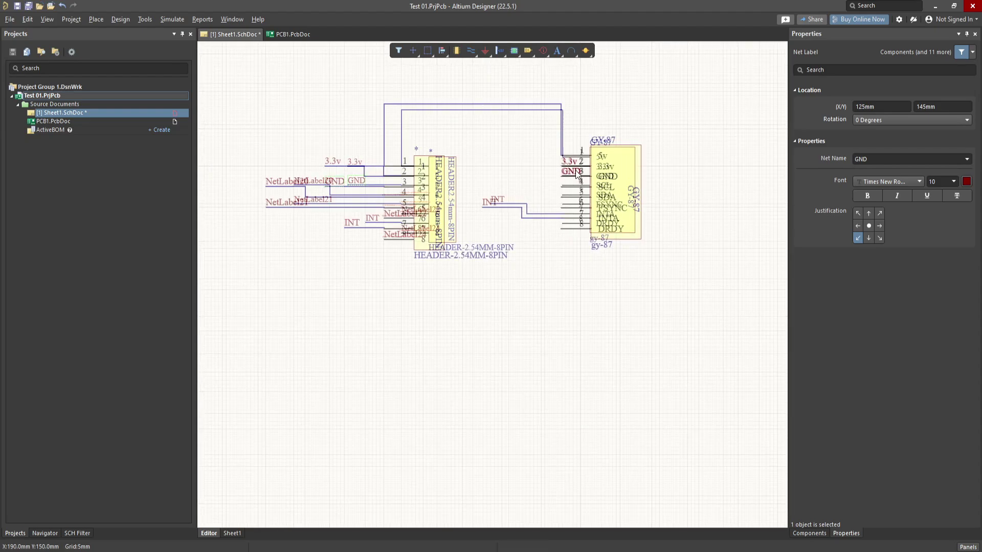
ctrl+scroll(585, 175, down, 1)
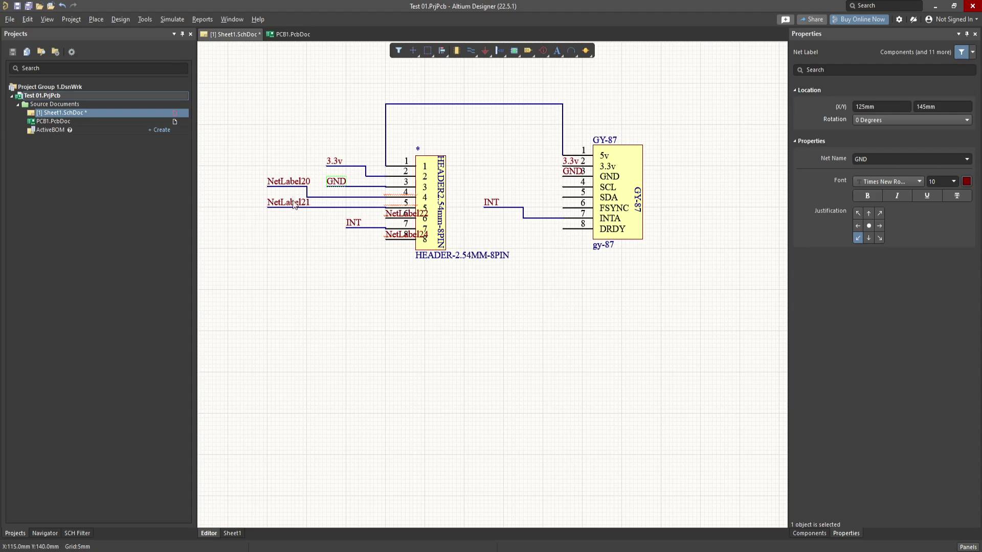
click(29, 5)
click(121, 20)
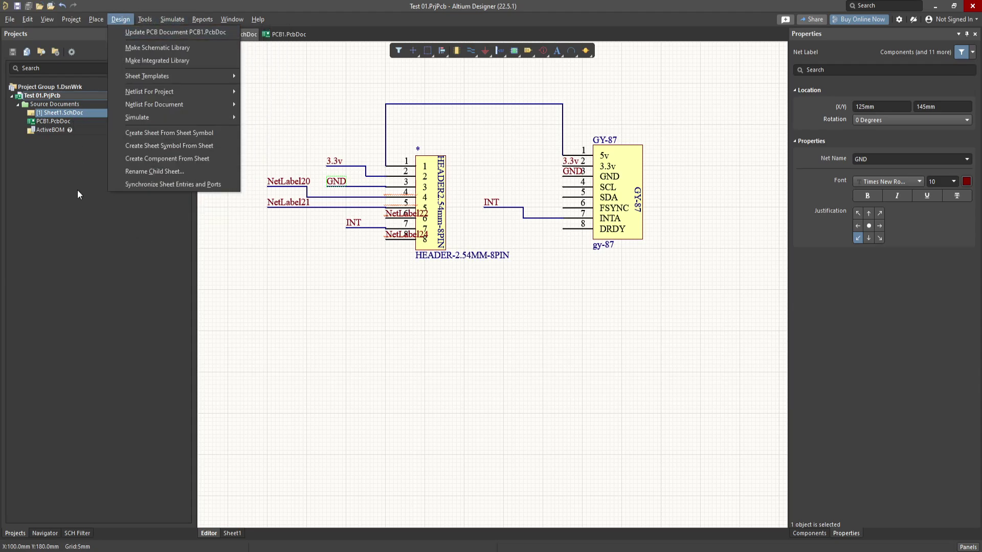
click(72, 122)
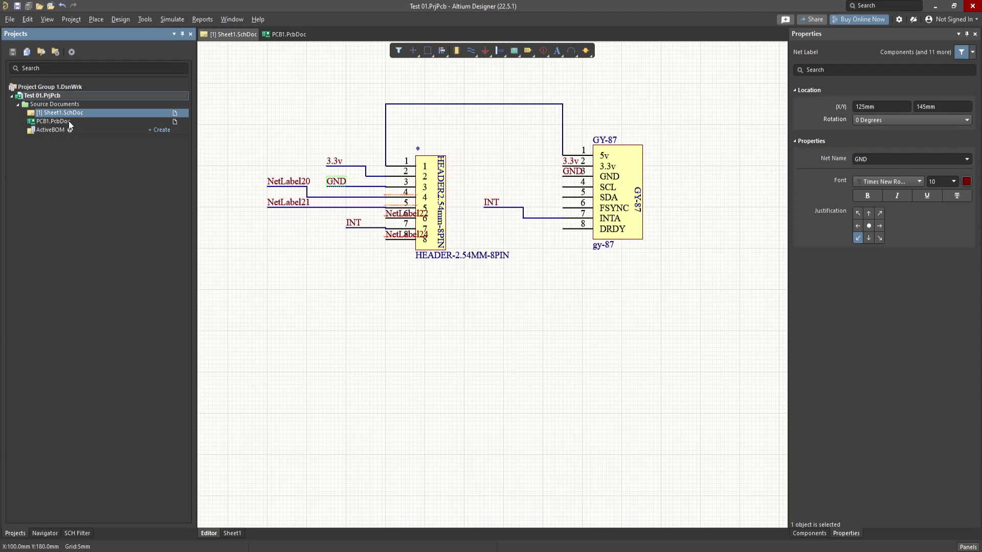
click(116, 22)
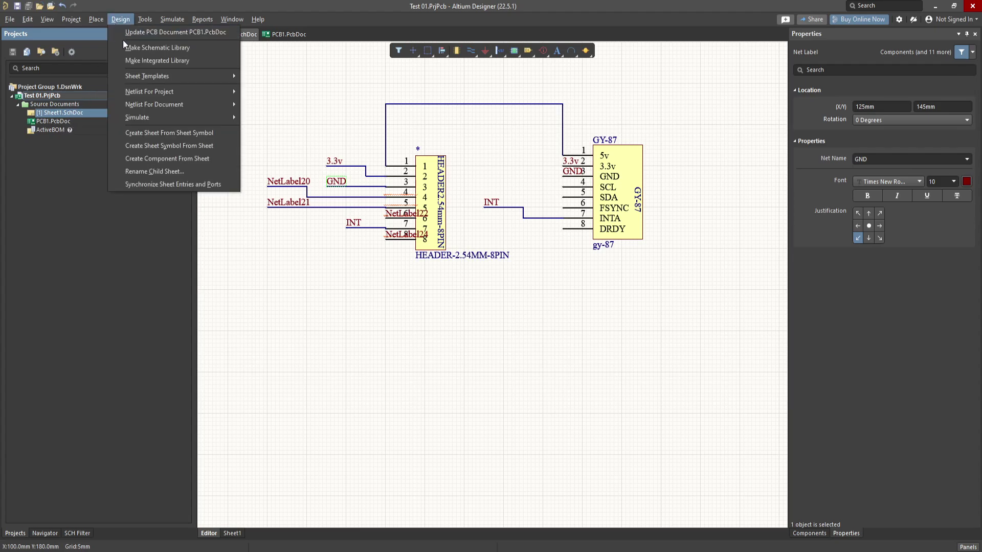
click(197, 31)
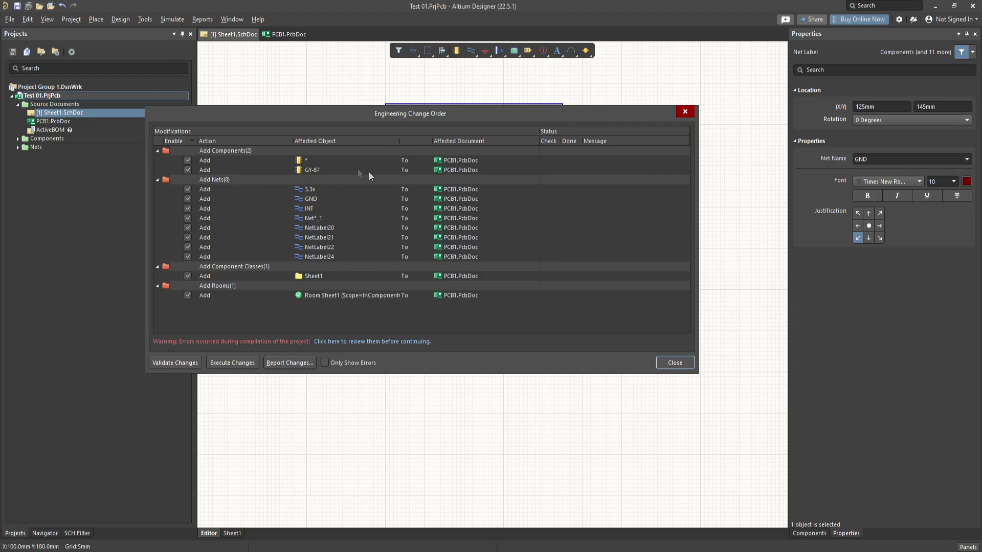
- Validate and execute all changes in the Engineering Change Order, and close it
click(178, 365)
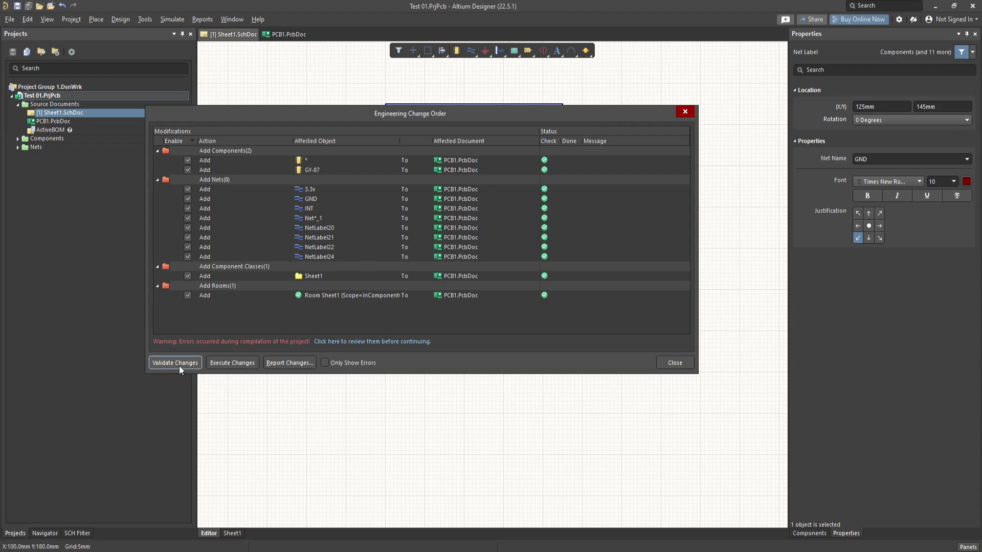
click(241, 367)
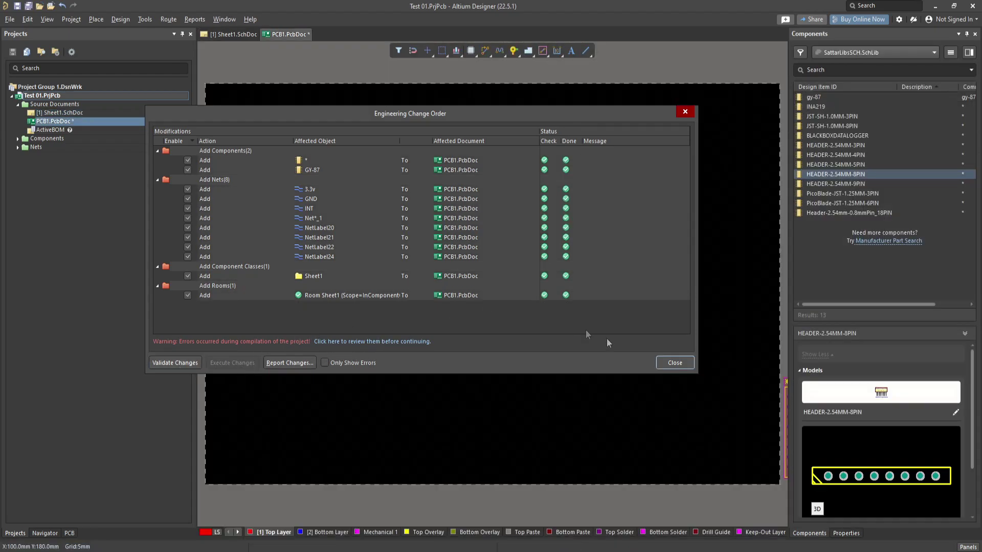
click(674, 363)
- Move the Sheet1 room with the header and GY-87 onto the board's lower-left area, and delete the room
ctrl+scroll(627, 363, down, 2)
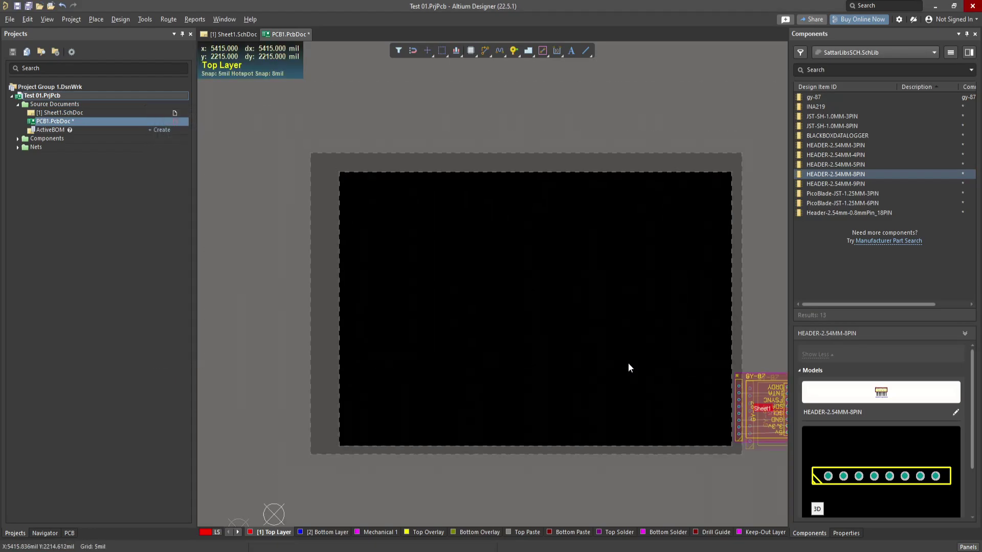
right_drag(720, 285, 651, 223)
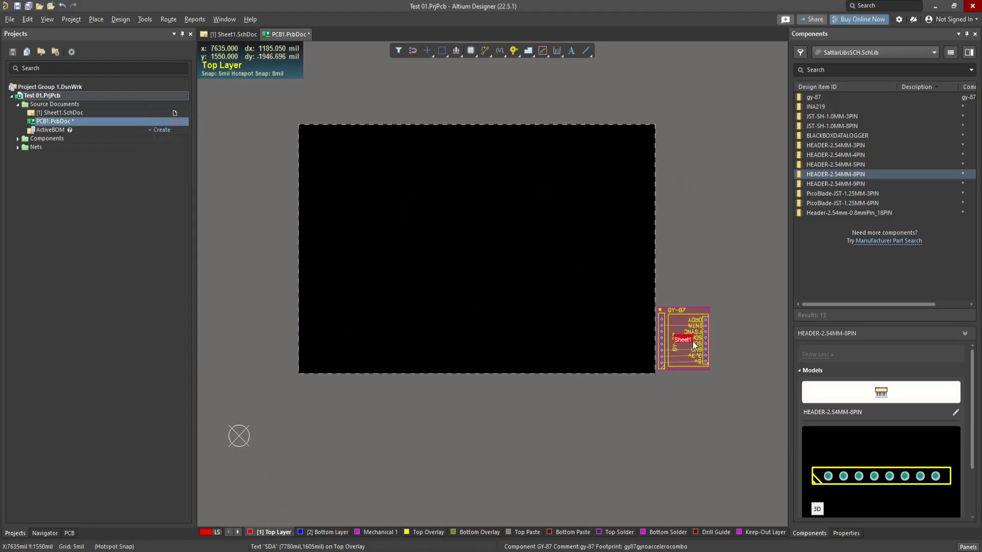
ctrl+scroll(703, 337, up, 4)
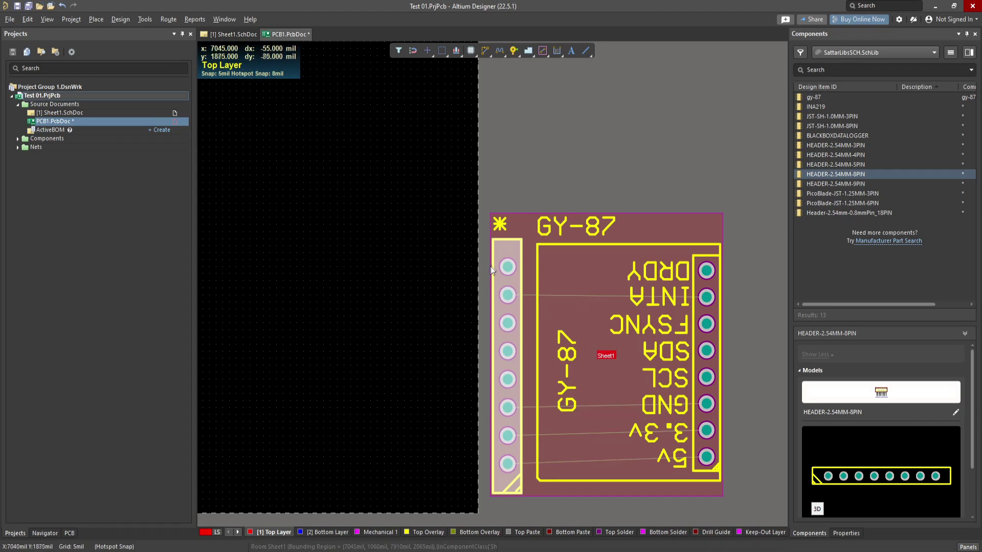
ctrl+scroll(654, 314, down, 5)
right_drag(531, 205, 641, 285)
ctrl+scroll(634, 284, down, 2)
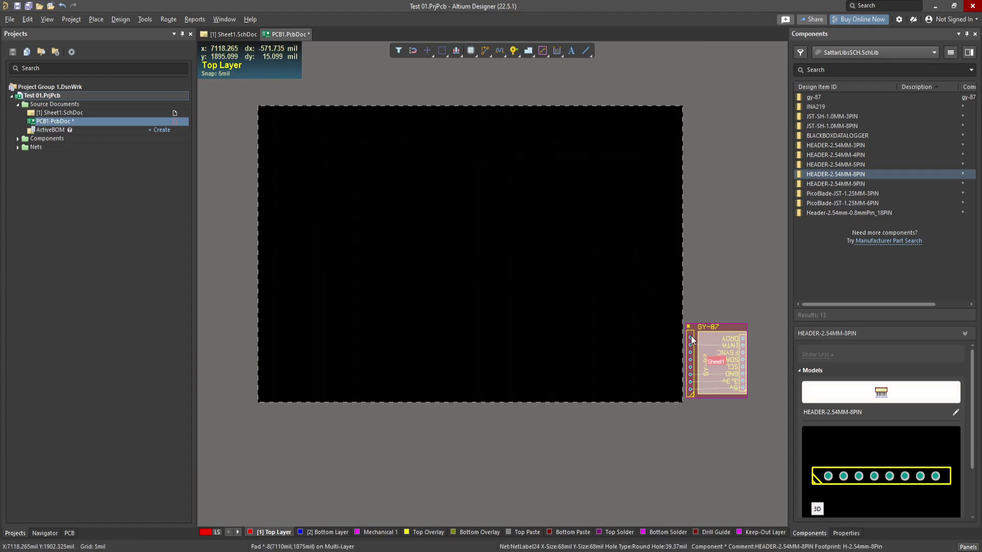
drag(690, 337, 290, 338)
click(743, 351)
key(Delete)
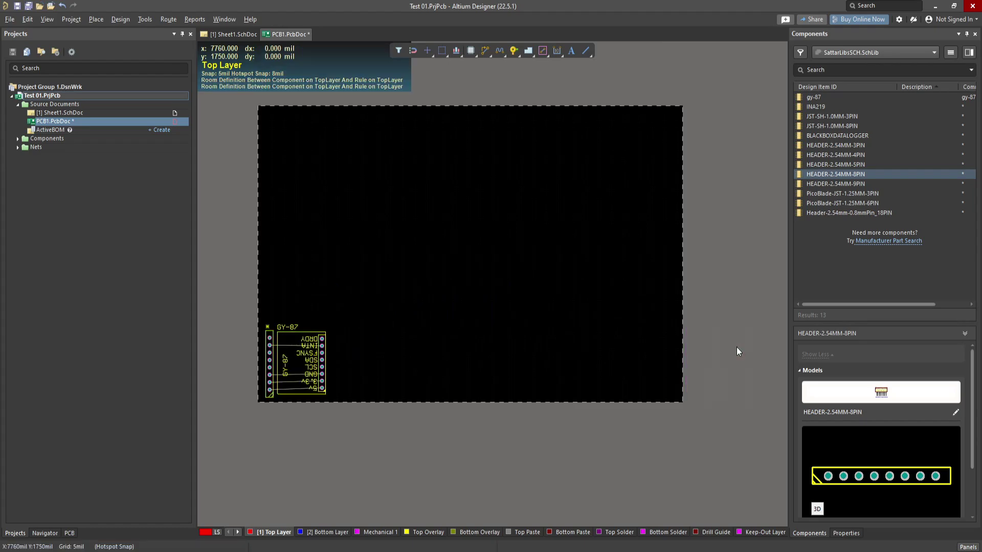
- Rotate the GY-87 footprint by 180 degrees and place it beside the header with its pads facing the header
ctrl+scroll(268, 355, up, 3)
drag(360, 330, 343, 424)
key(space)
key(space)
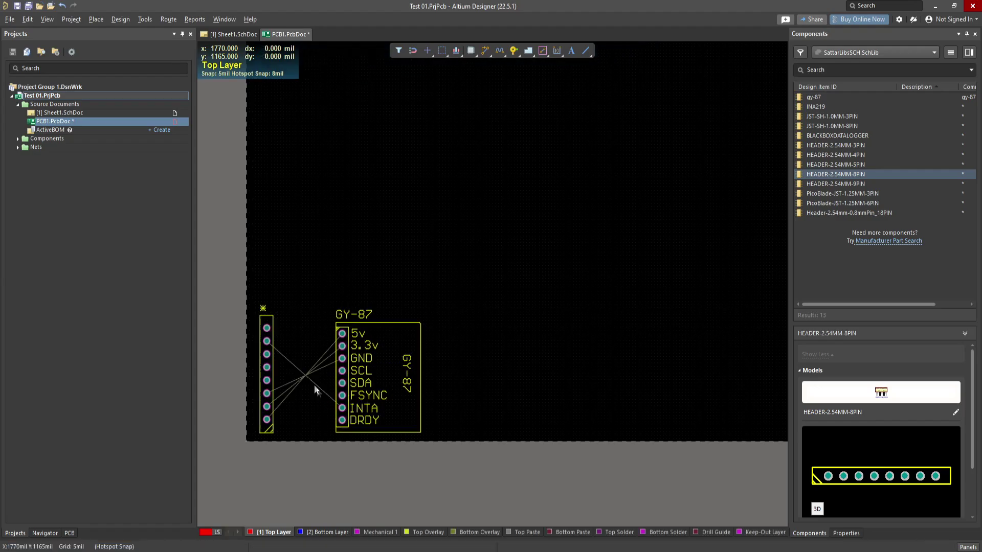
- Select the header and the GY-87 together and shift both slightly inward from the board's lower-left corner
click(270, 326)
shift+click(396, 339)
drag(396, 338, 416, 301)
ctrl+scroll(626, 250, down, 3)
right_drag(655, 198, 533, 254)
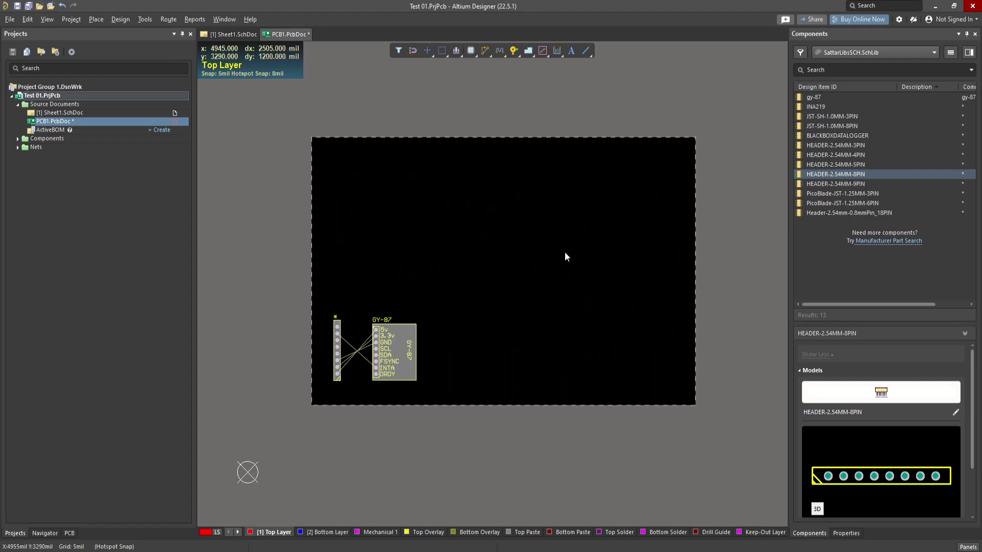
- View the board region in Board Planning Mode
click(47, 20)
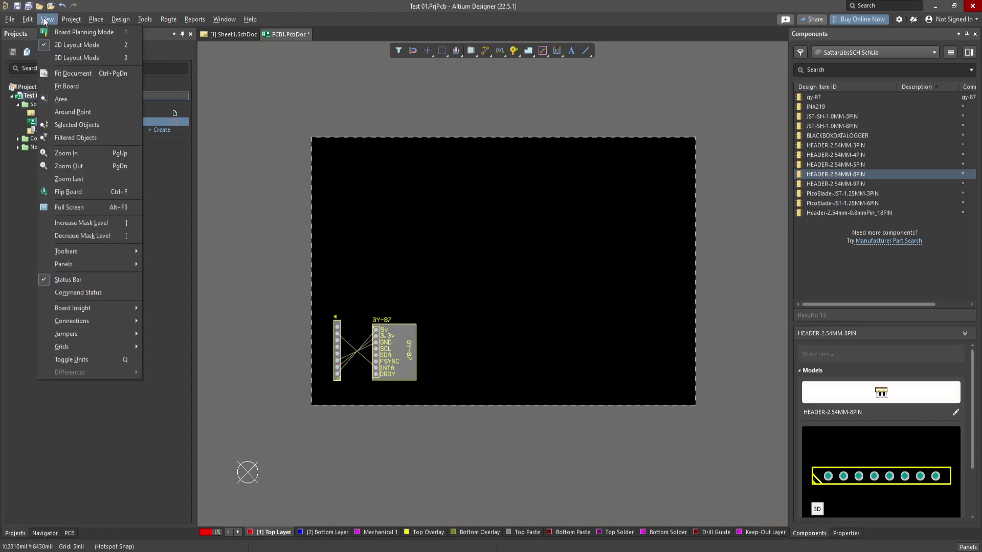
click(66, 32)
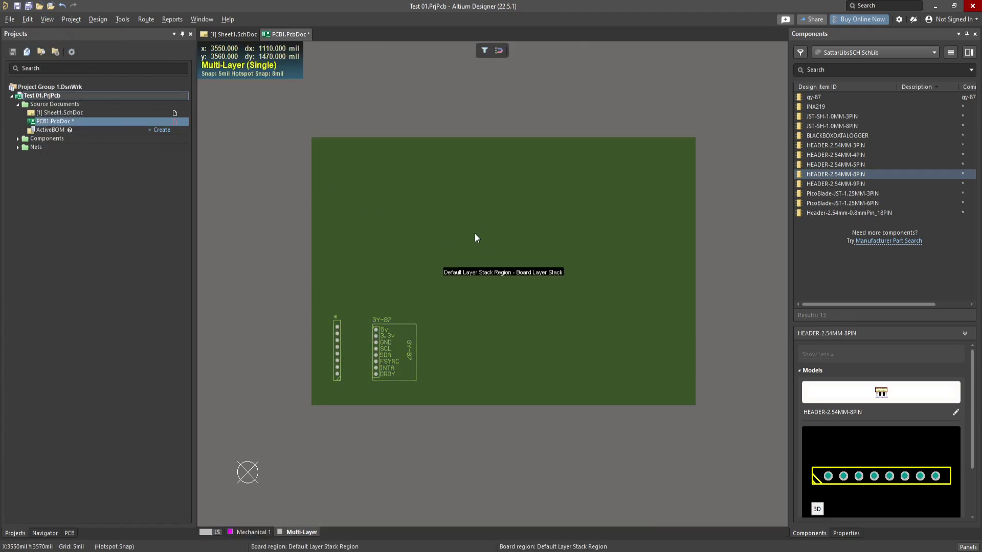
right_drag(464, 252, 447, 232)
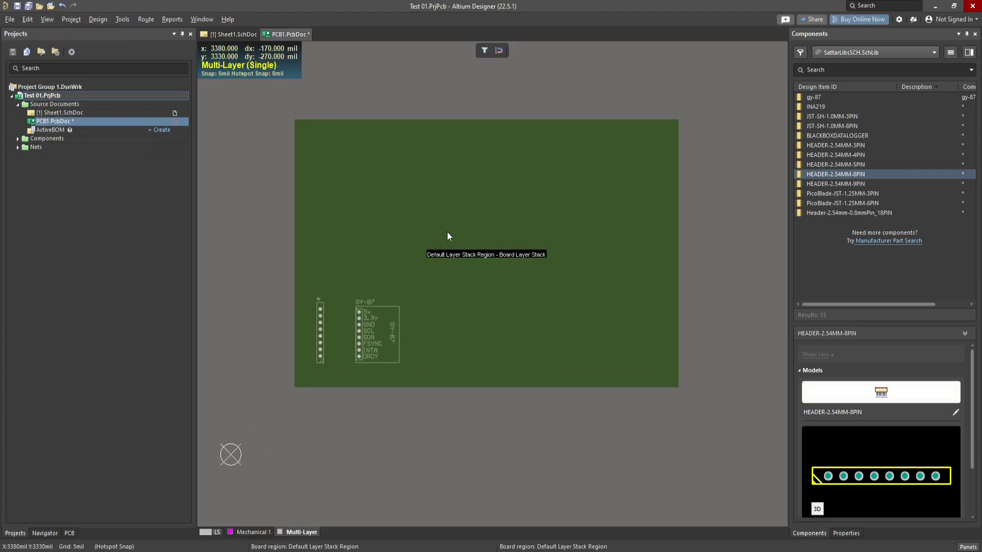
- Inspect both sides of the board in 3D Layout Mode and return to 2D Layout Mode
click(46, 20)
click(69, 59)
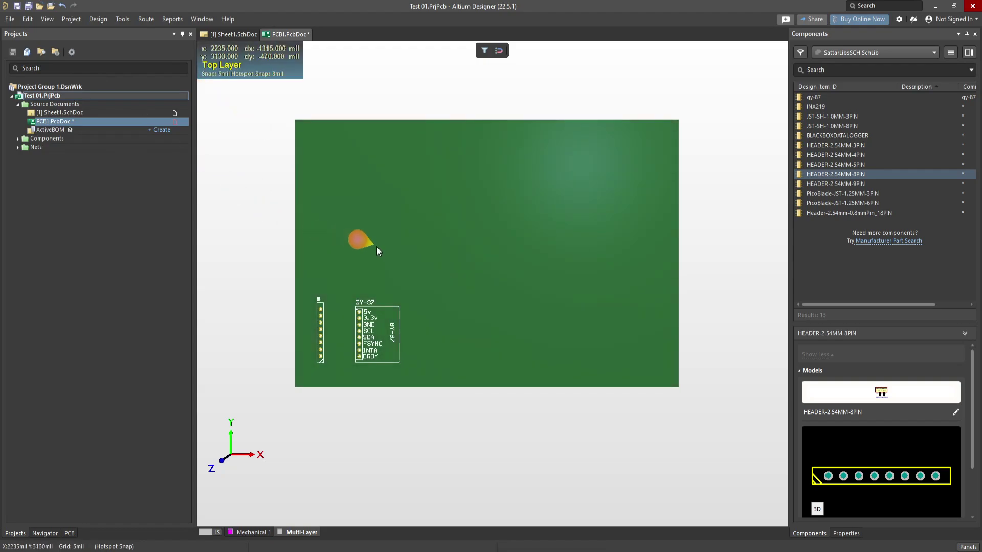
shift+right_drag(391, 271, 386, 167)
shift+scroll(381, 165, up, 3)
shift+scroll(520, 174, down, 1)
right_drag(508, 177, 466, 317)
right_drag(486, 271, 519, 136)
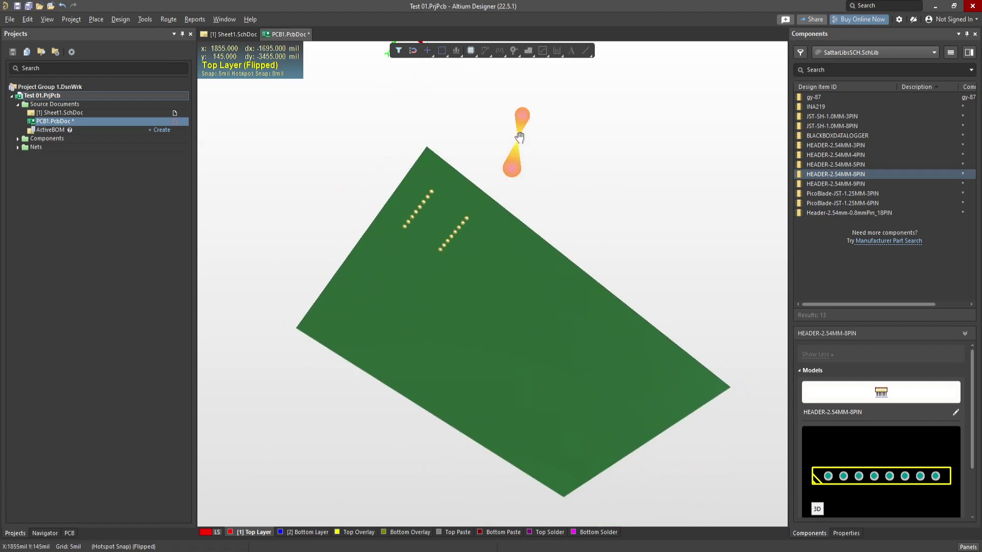
shift+right_drag(496, 245, 453, 435)
right_drag(574, 212, 522, 319)
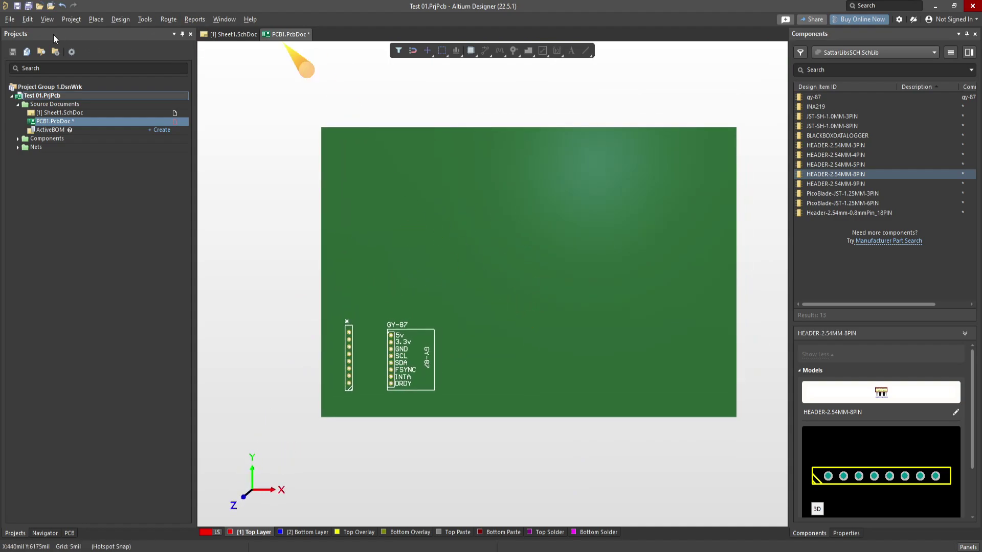
click(44, 20)
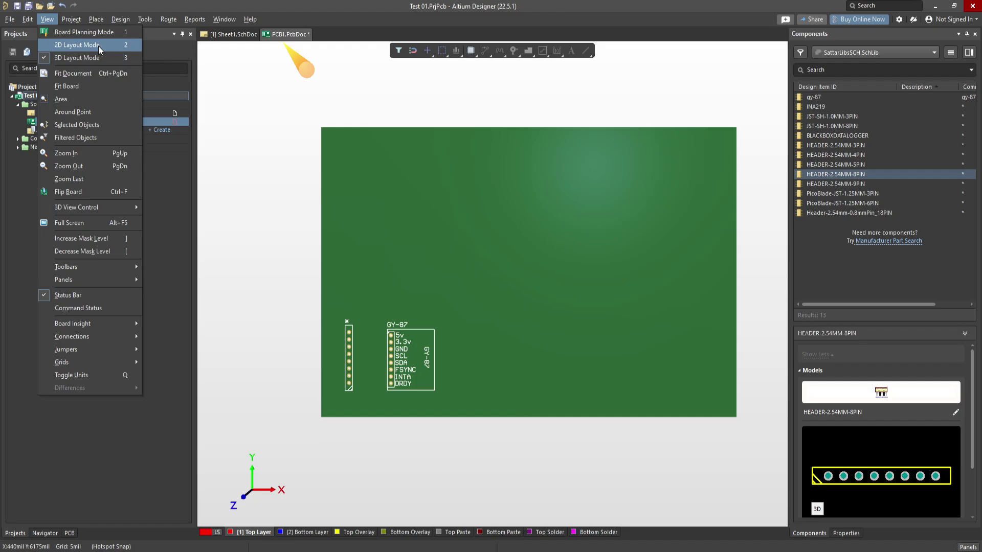
click(98, 45)
click(47, 19)
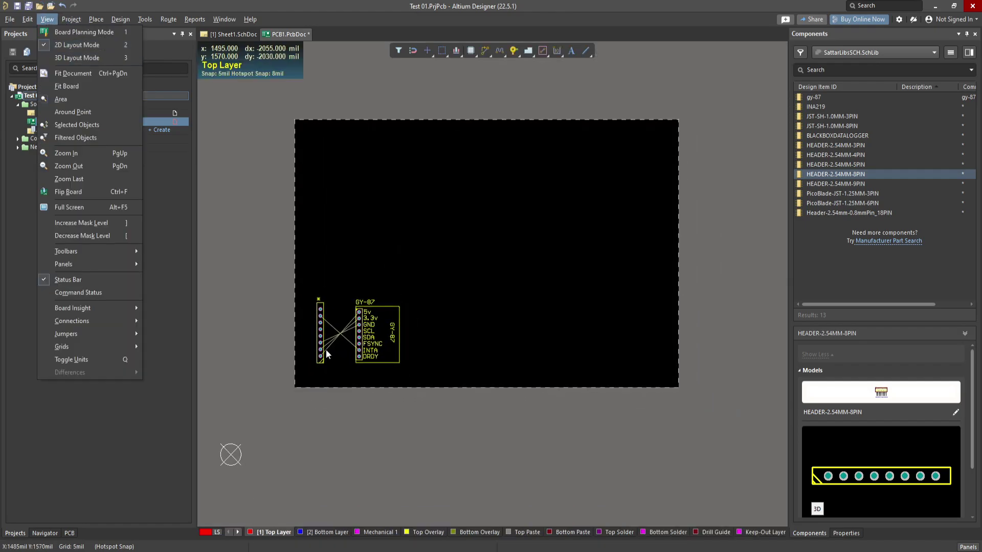
ctrl+scroll(341, 337, up, 1)
ctrl+scroll(409, 284, down, 1)
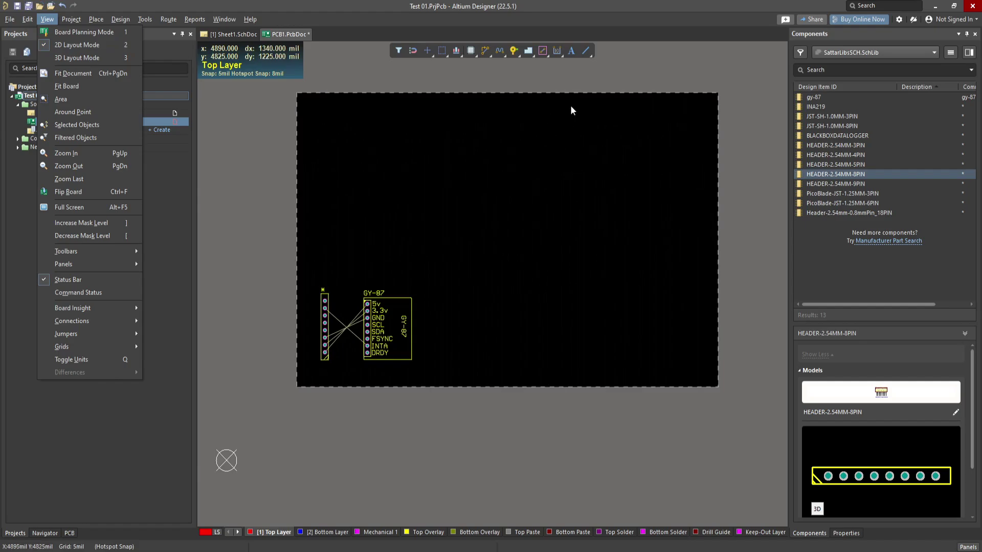
scroll(549, 191, up, 1)
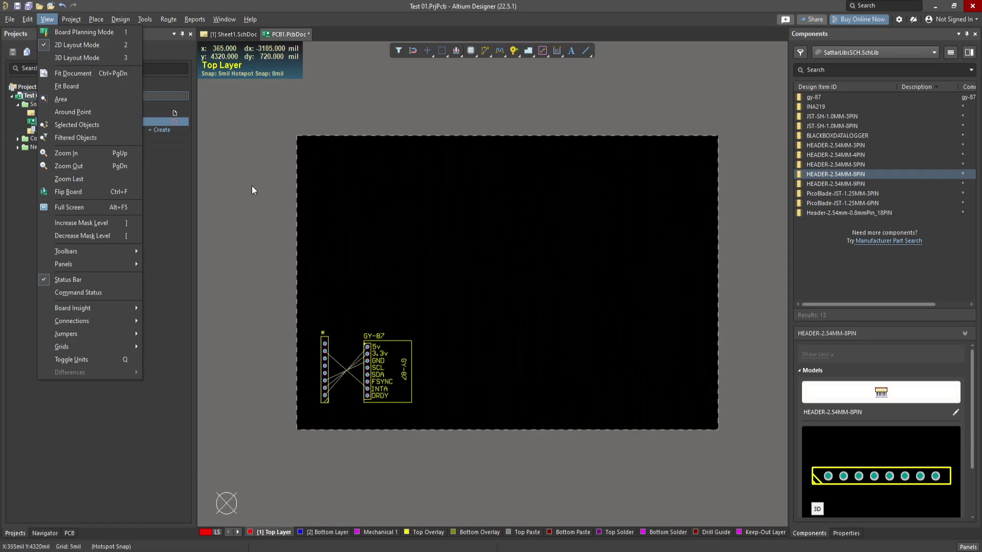
click(226, 115)
click(45, 20)
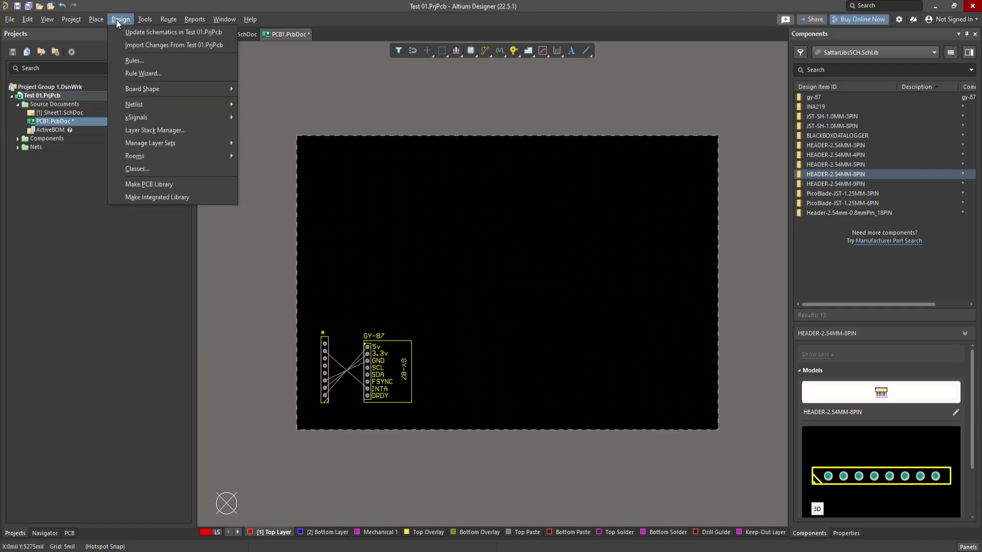
mouse_move(157, 87)
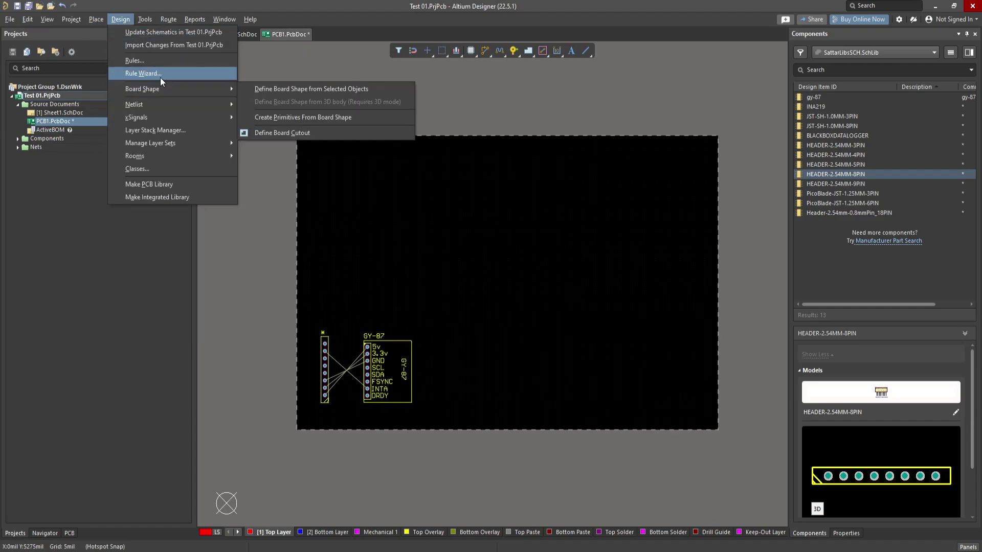
mouse_move(80, 19)
mouse_move(149, 23)
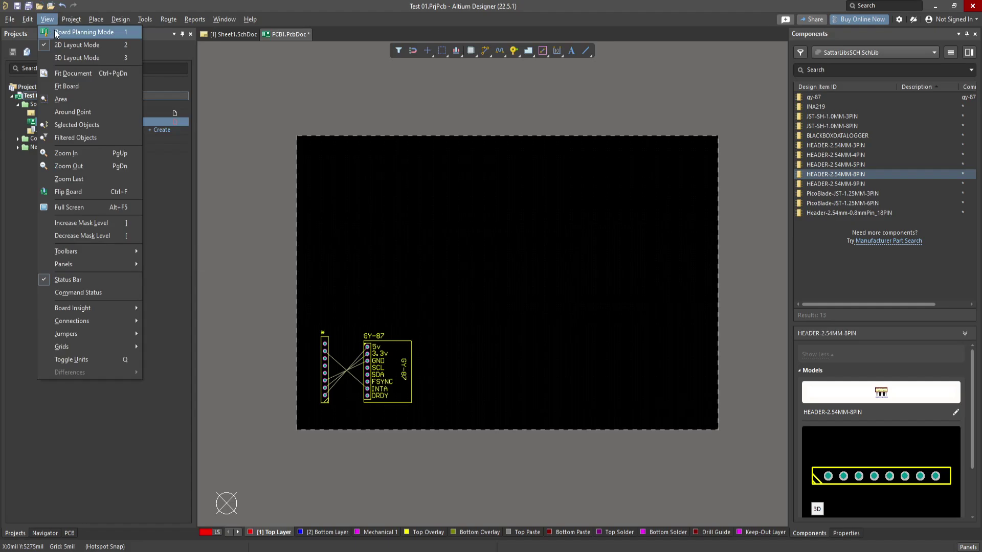
- Edit the board shape in Board Planning Mode, pulling its upper and right edges in close around the two components
click(76, 32)
click(95, 21)
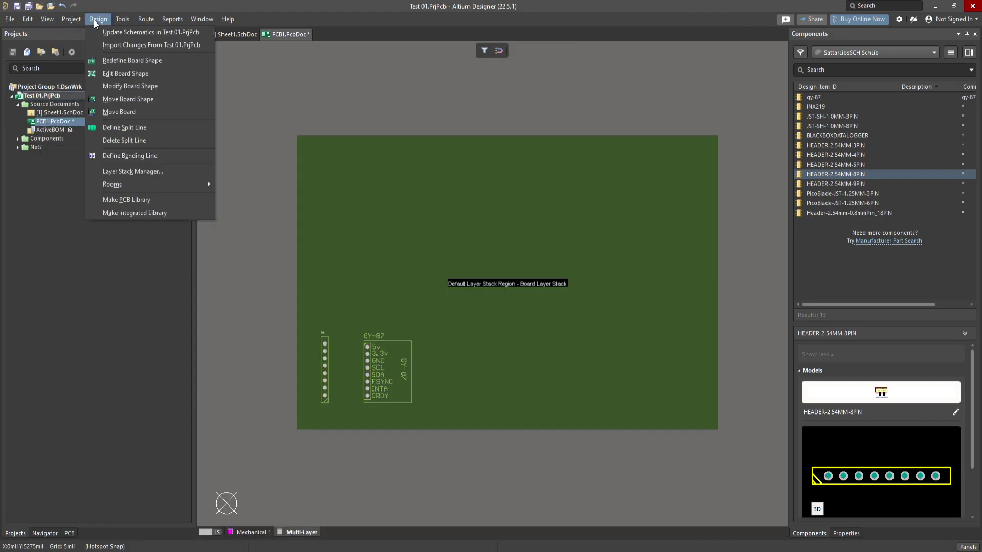
click(153, 74)
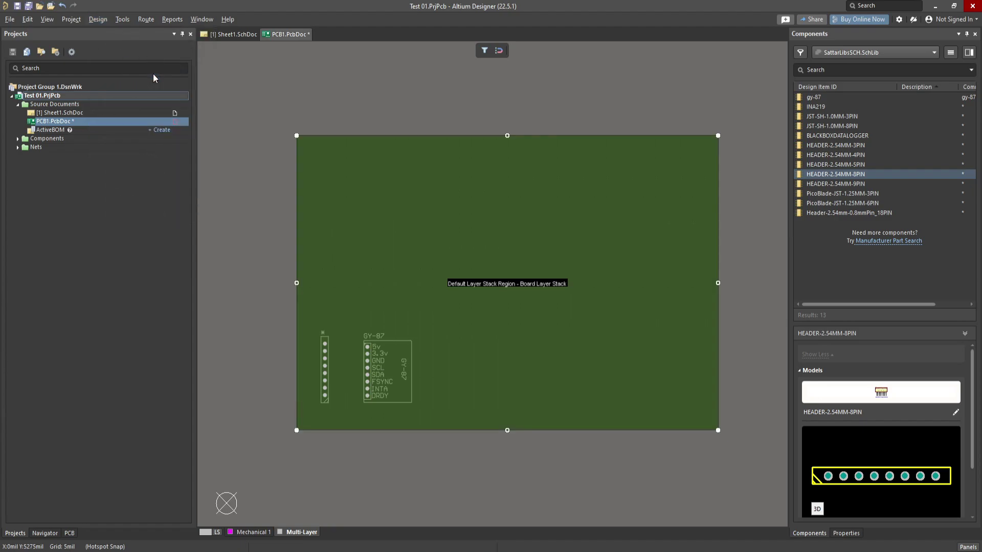
drag(507, 135, 497, 323)
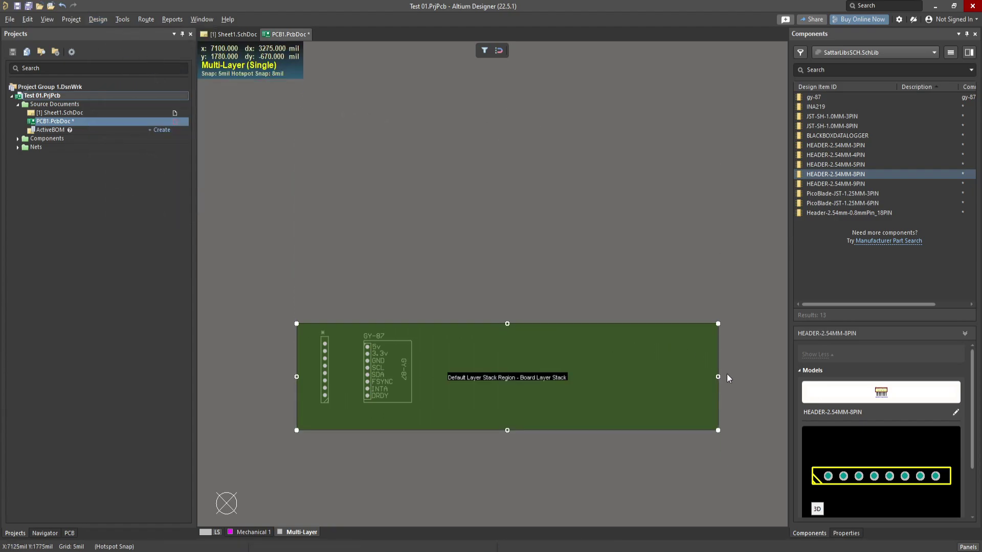
drag(718, 376, 657, 367)
drag(439, 360, 425, 359)
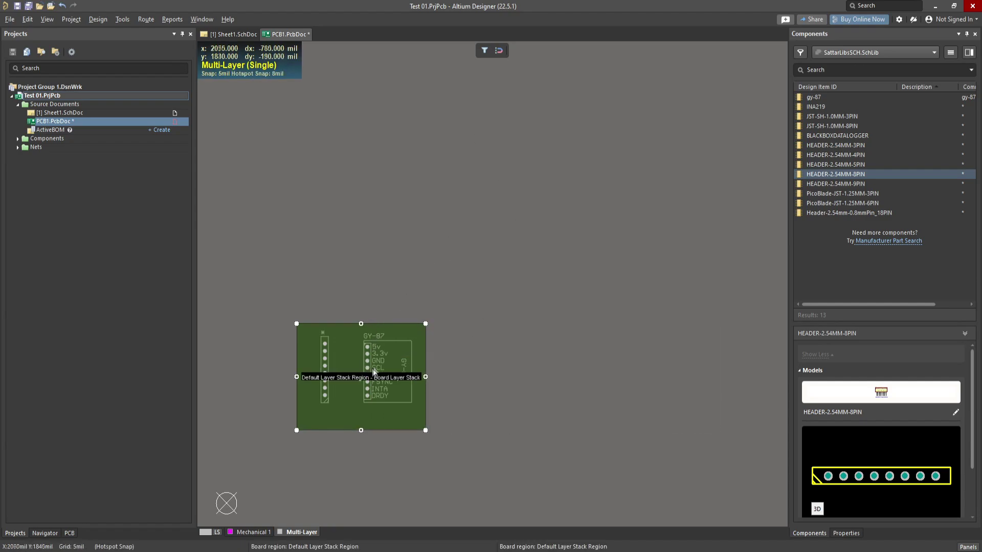
- Save PCB1.PcbDoc with the resized board and switch back to 2D Layout Mode
ctrl+scroll(365, 359, up, 3)
right_drag(338, 321, 481, 179)
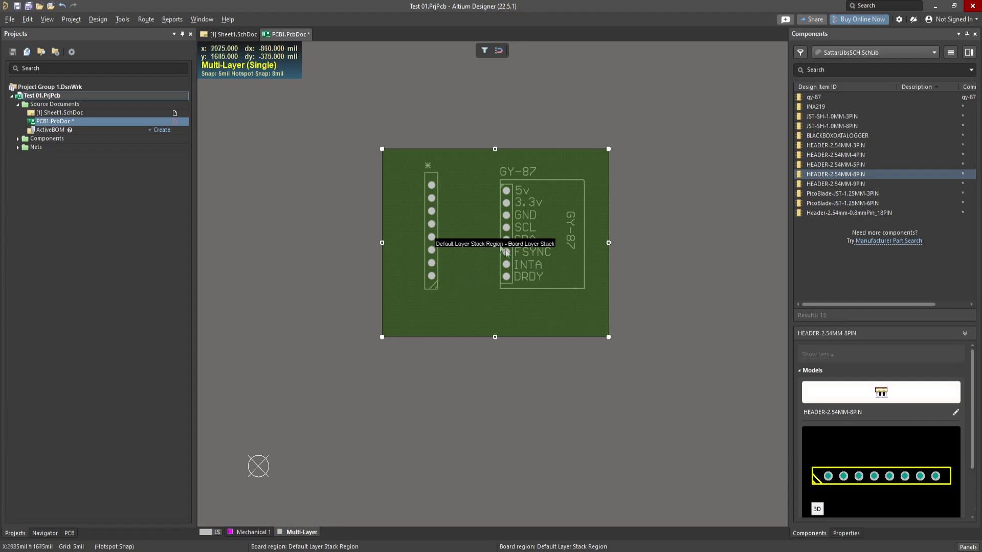
scroll(501, 236, up, 2)
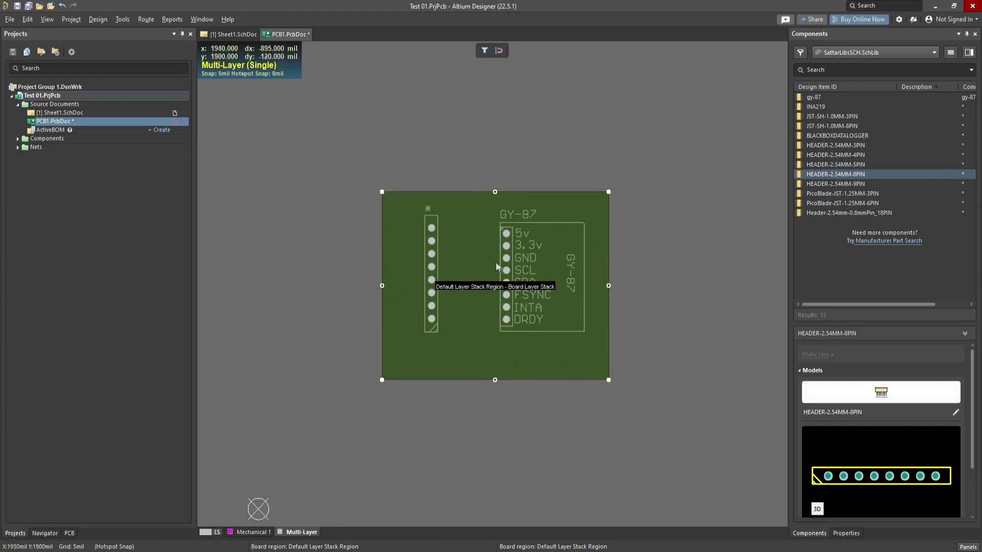
click(28, 6)
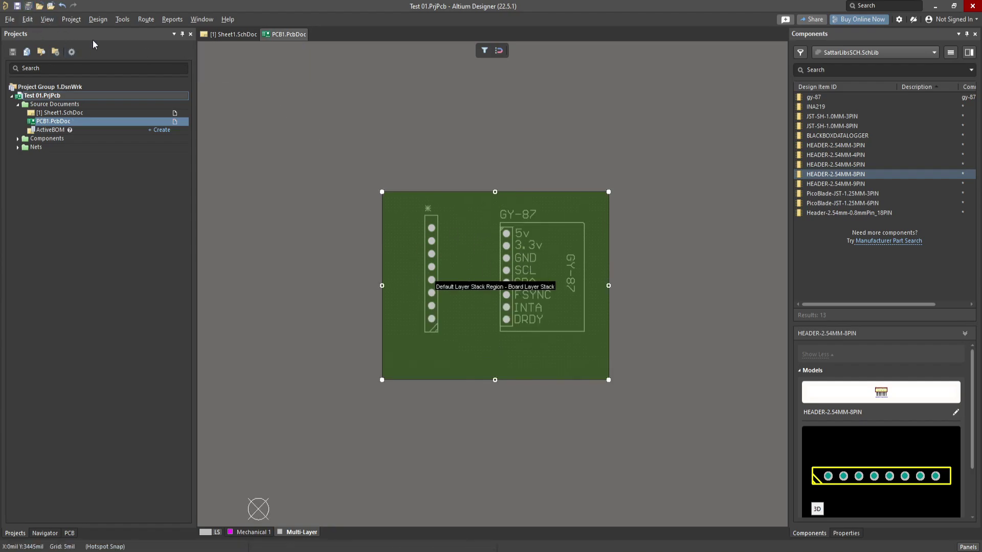
click(75, 20)
click(61, 44)
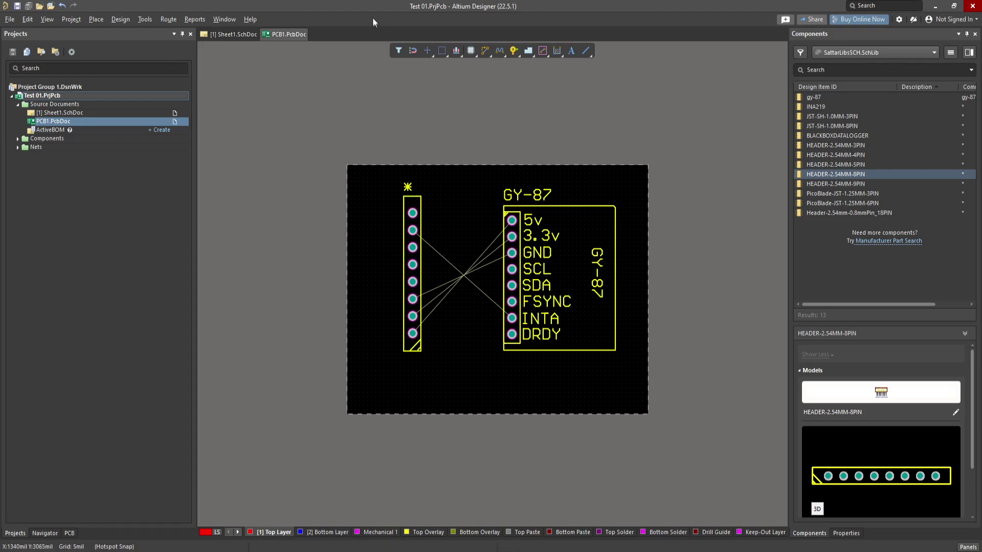
- Auto route all connections on the board with the Default 2 Layer Board strategy and inspect the tracks
click(168, 20)
mouse_move(207, 186)
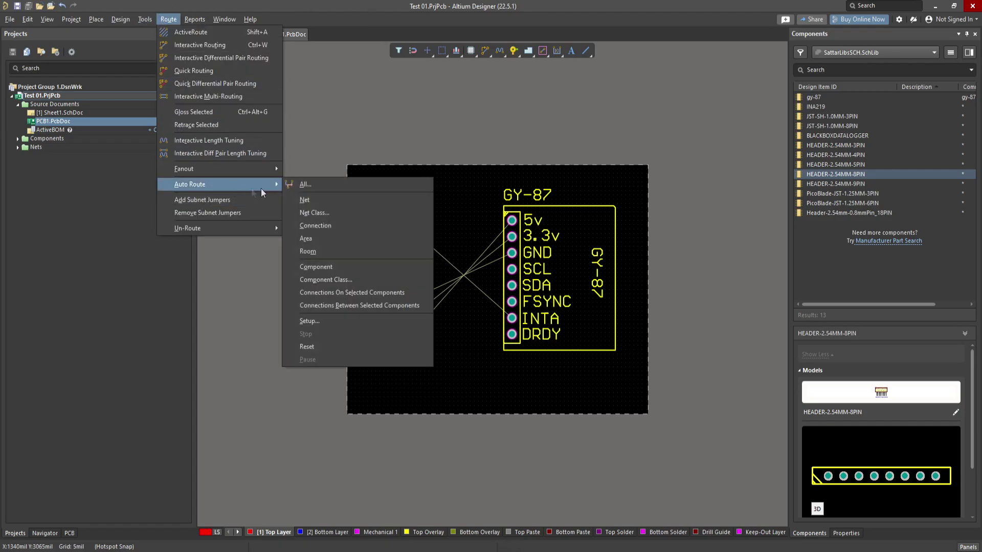
click(305, 184)
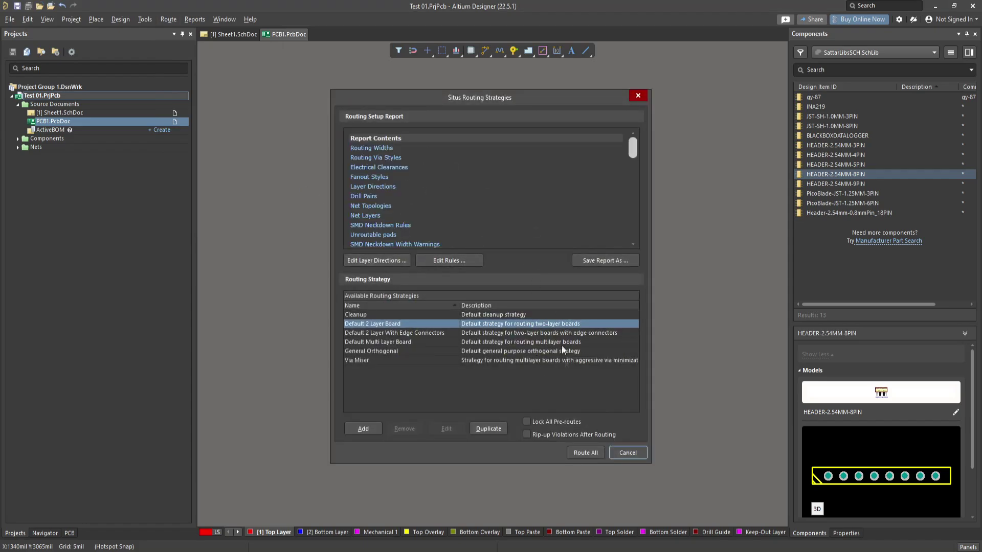
click(584, 453)
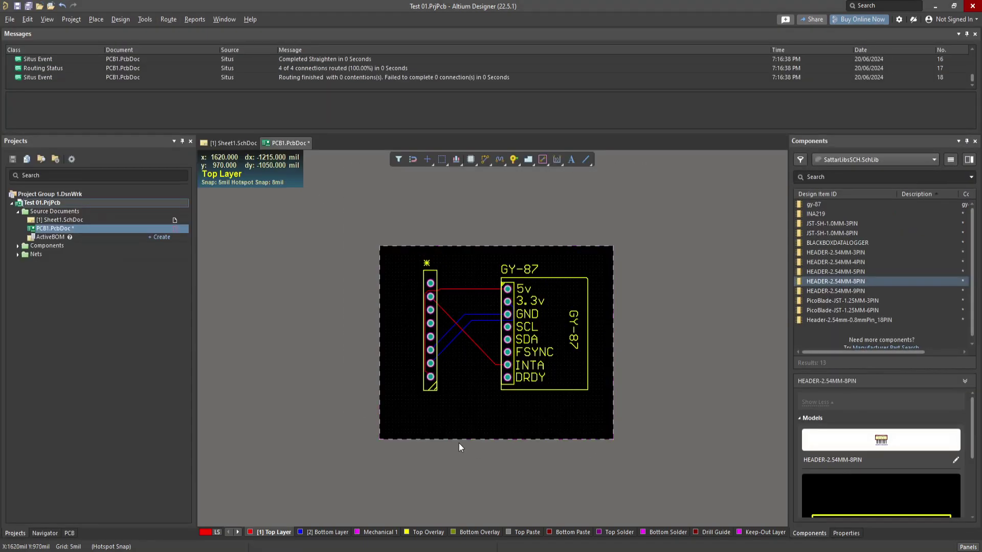
ctrl+scroll(470, 323, up, 5)
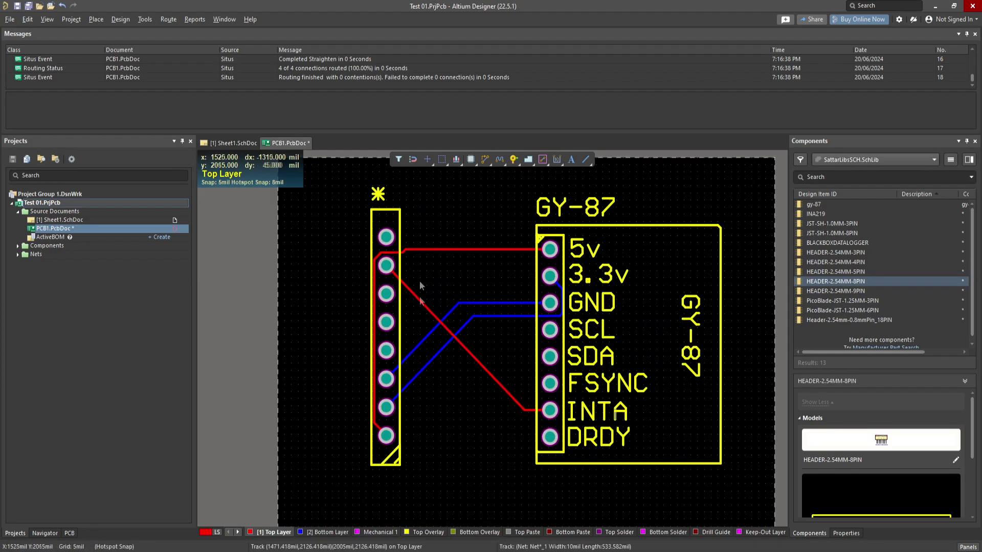
scroll(465, 409, down, 2)
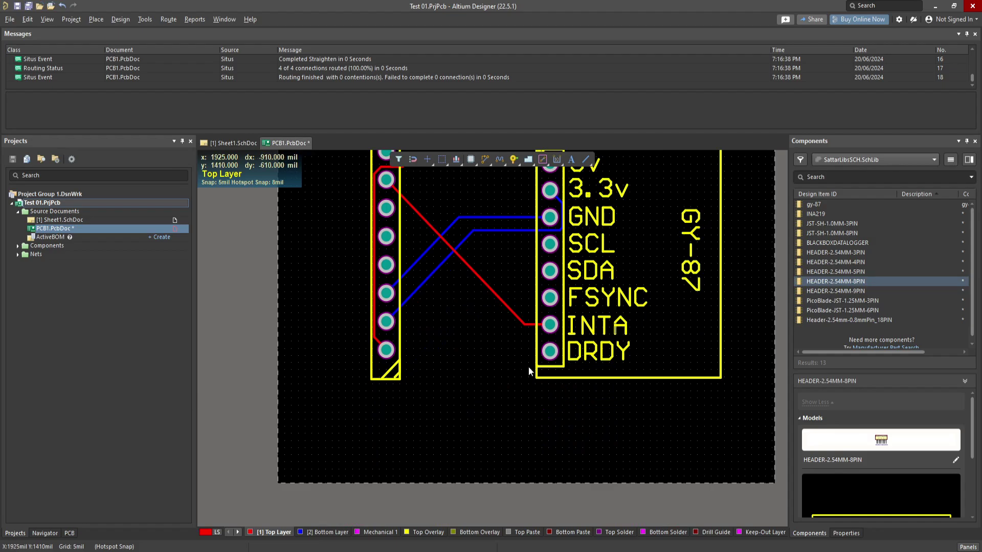
- Examine the auto-routed tracks between the header and the GY-87 on both layers, closing the Messages panel for more room
scroll(536, 365, up, 1)
scroll(543, 366, up, 1)
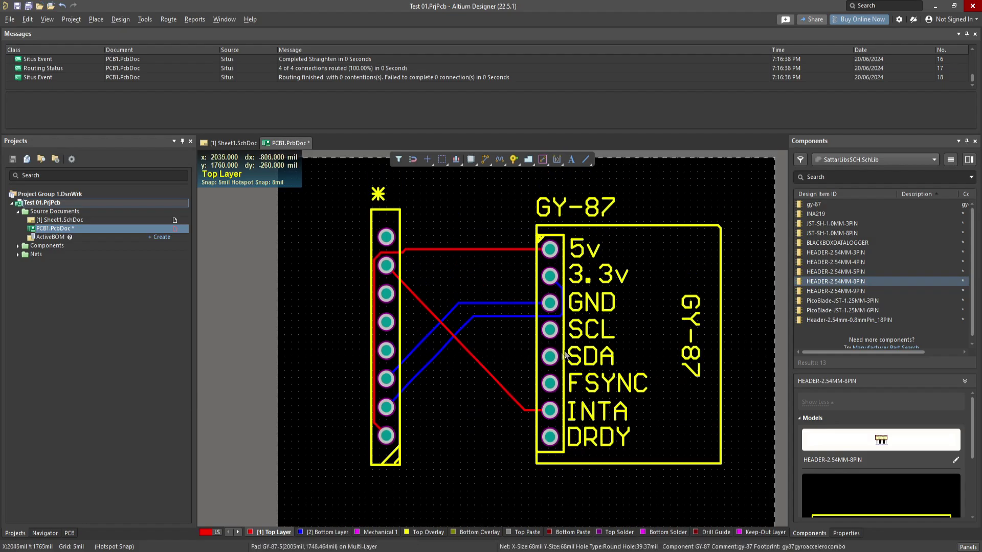
click(471, 249)
click(468, 266)
click(474, 250)
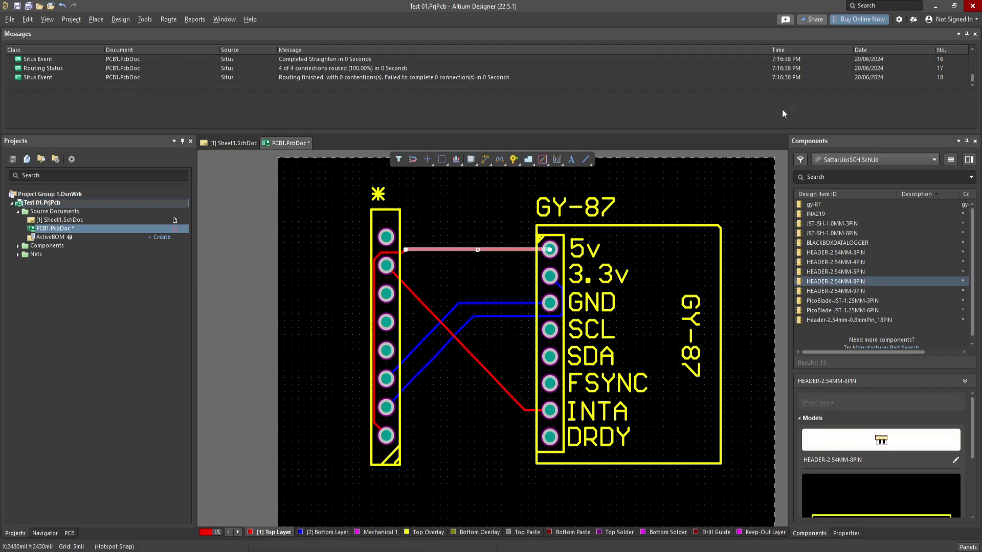
click(974, 34)
ctrl+scroll(480, 319, up, 1)
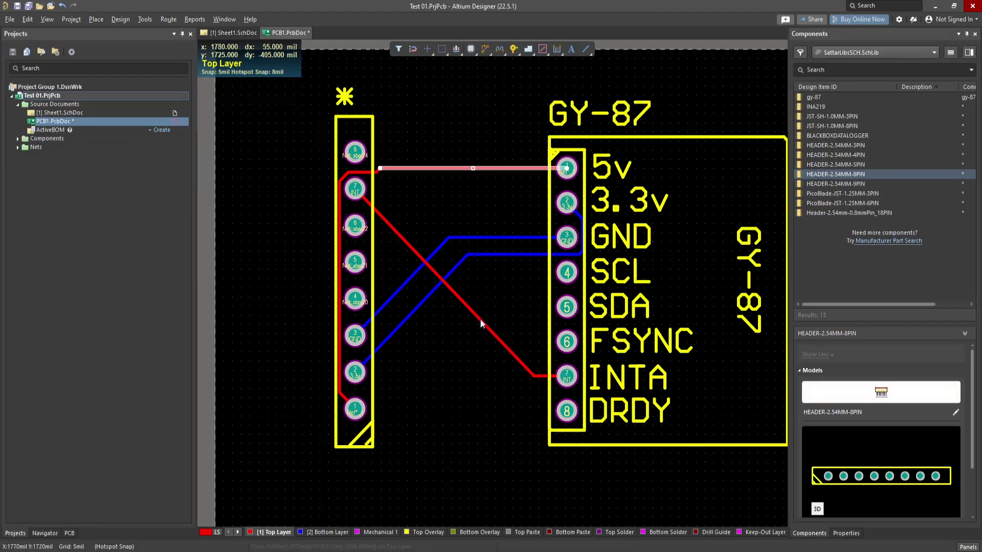
click(490, 254)
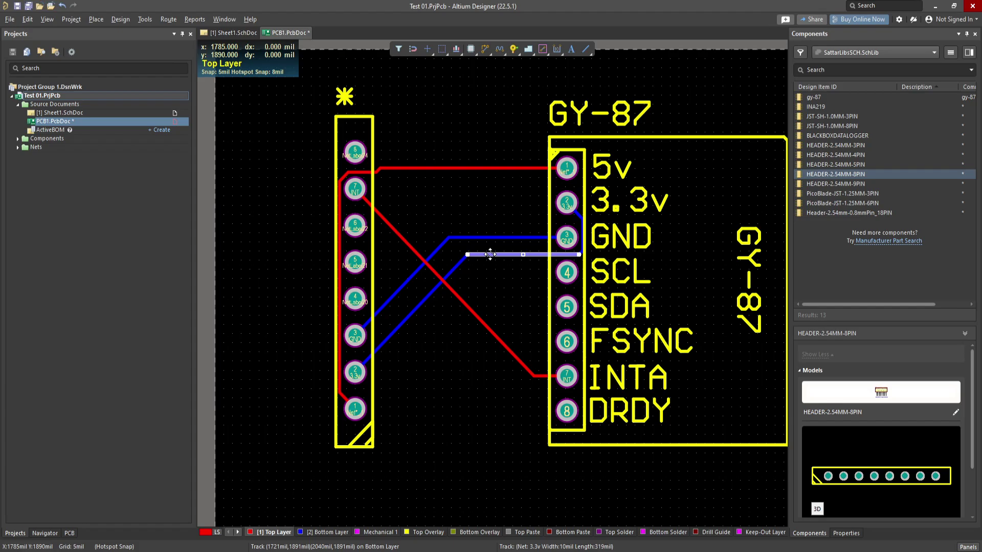
- Un-route all connections on the board
ctrl+scroll(483, 263, down, 2)
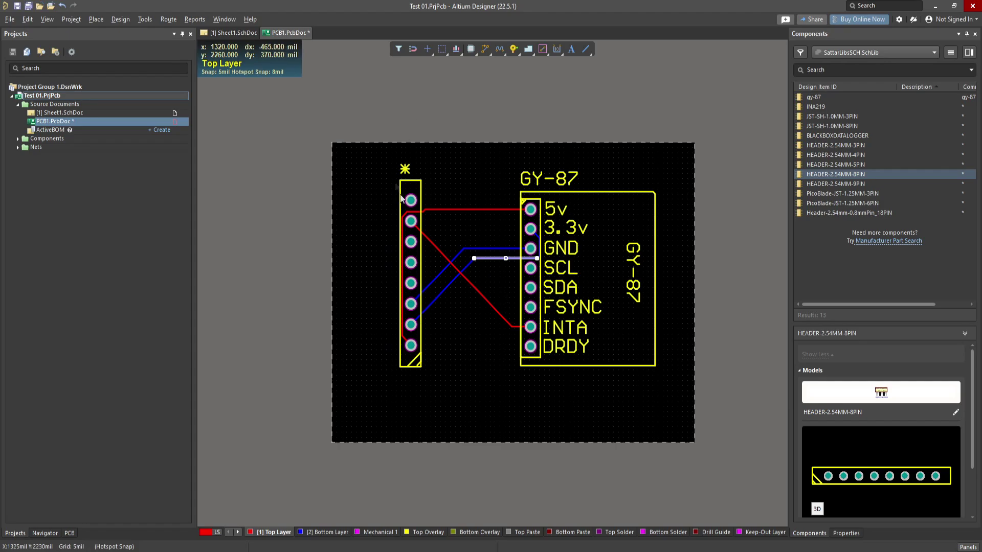
click(168, 19)
mouse_move(273, 228)
click(307, 228)
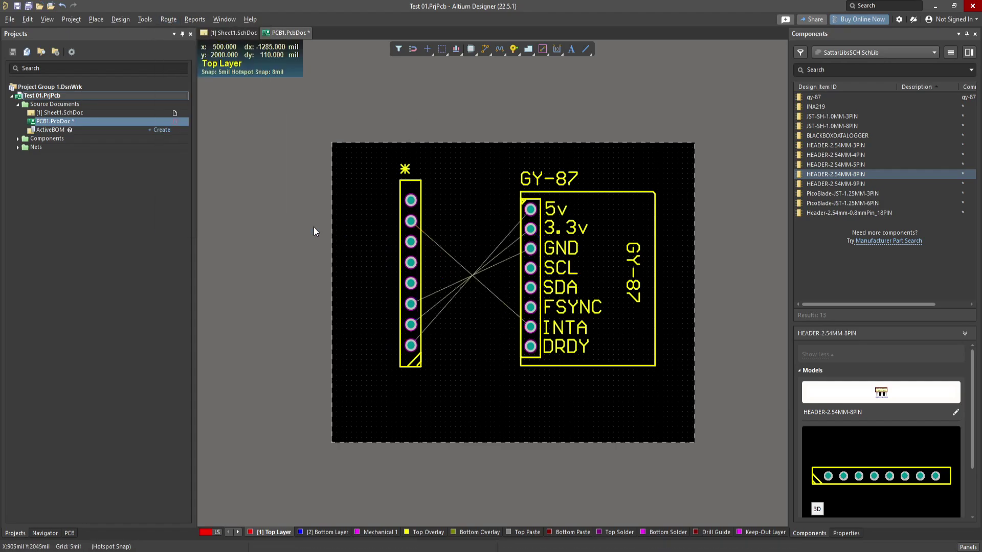
- Open the PCB rules editor from the auto-route-all strategies and collapse the rule tree around the Routing categories
click(168, 20)
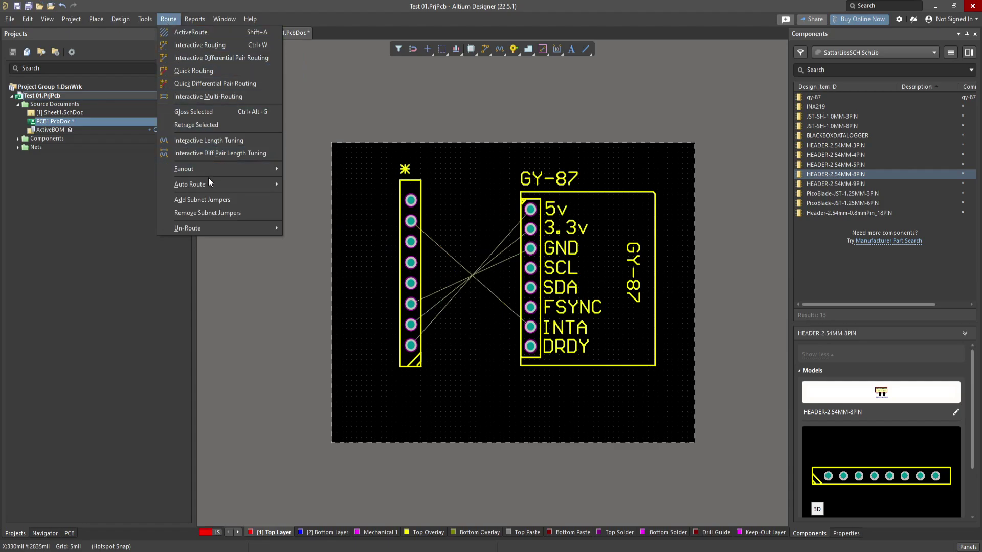
mouse_move(209, 182)
click(296, 184)
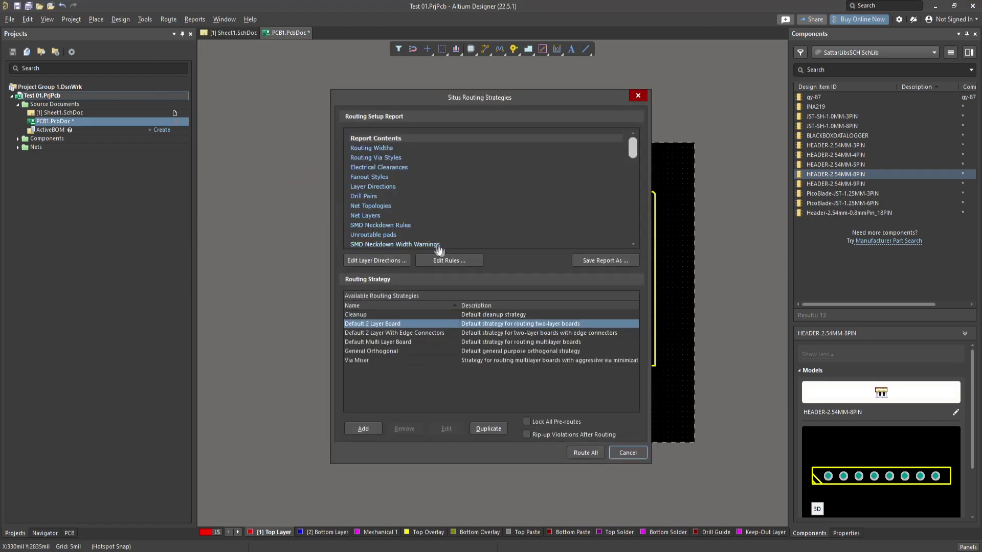
click(450, 261)
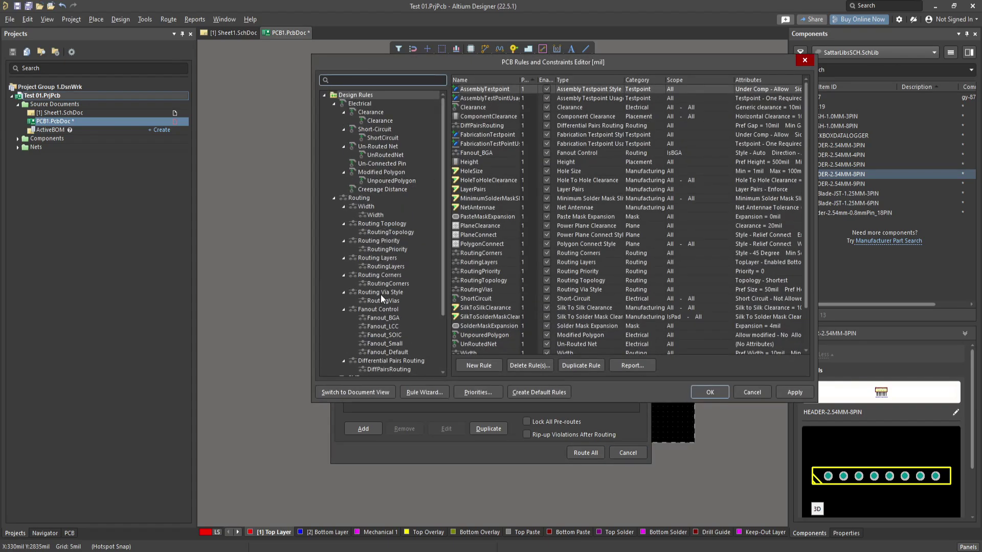
scroll(382, 308, down, 3)
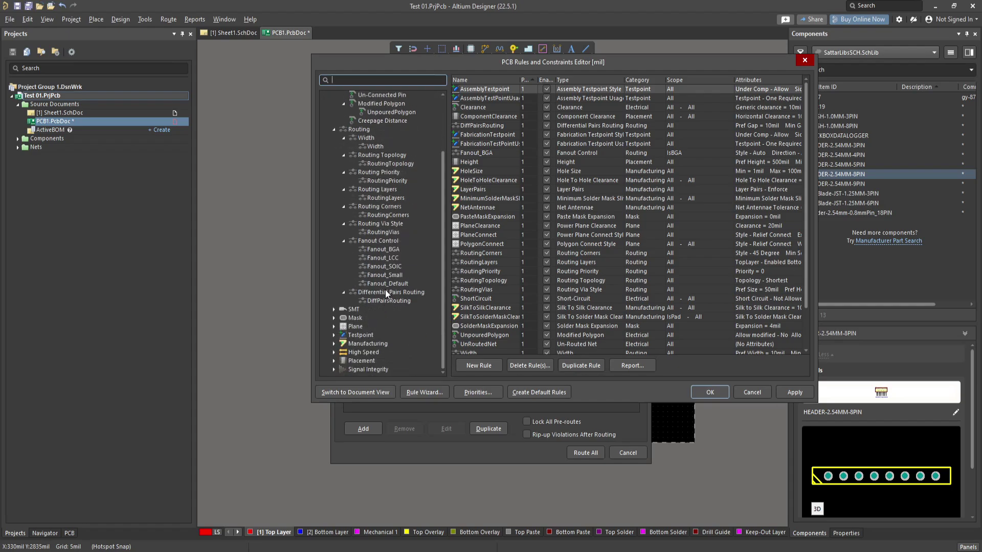
scroll(400, 293, up, 3)
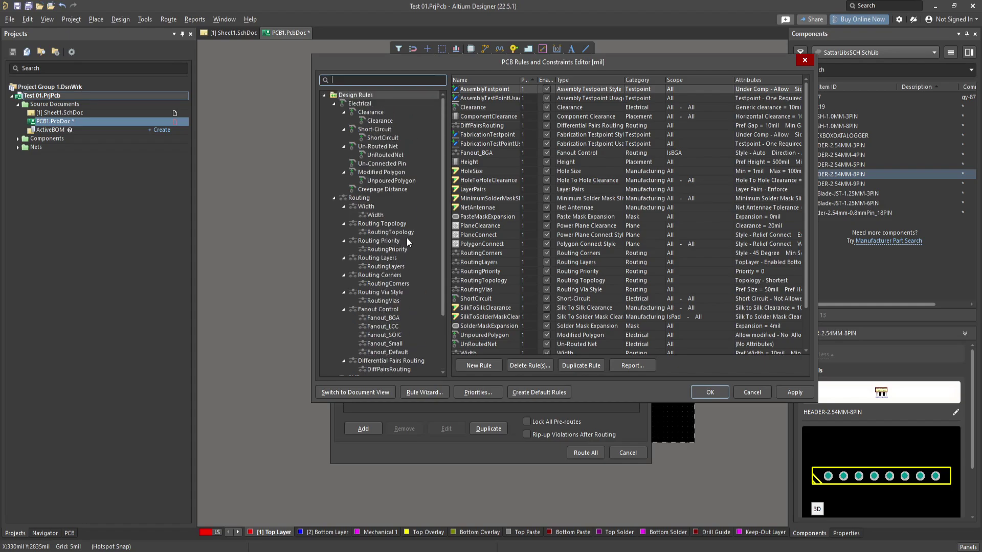
click(334, 198)
click(334, 104)
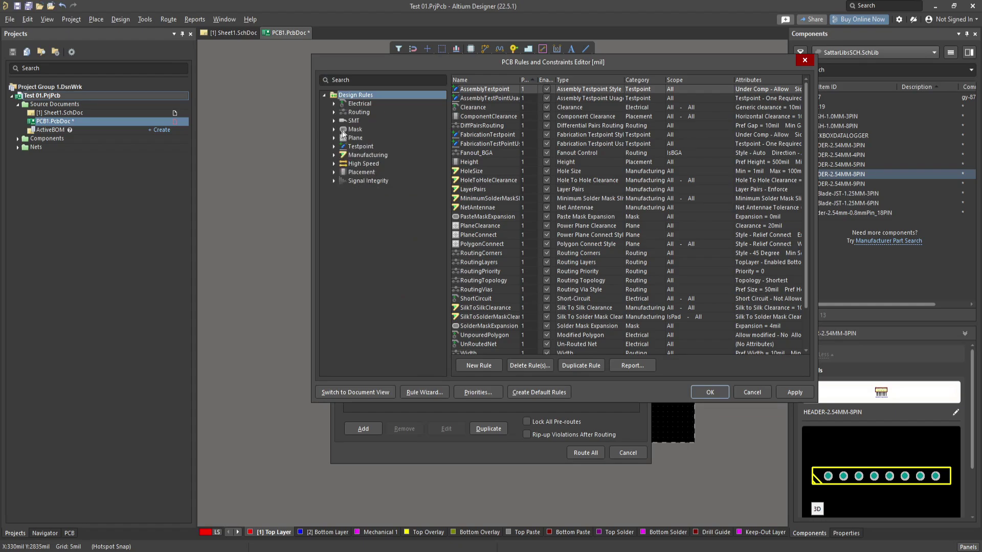
click(333, 112)
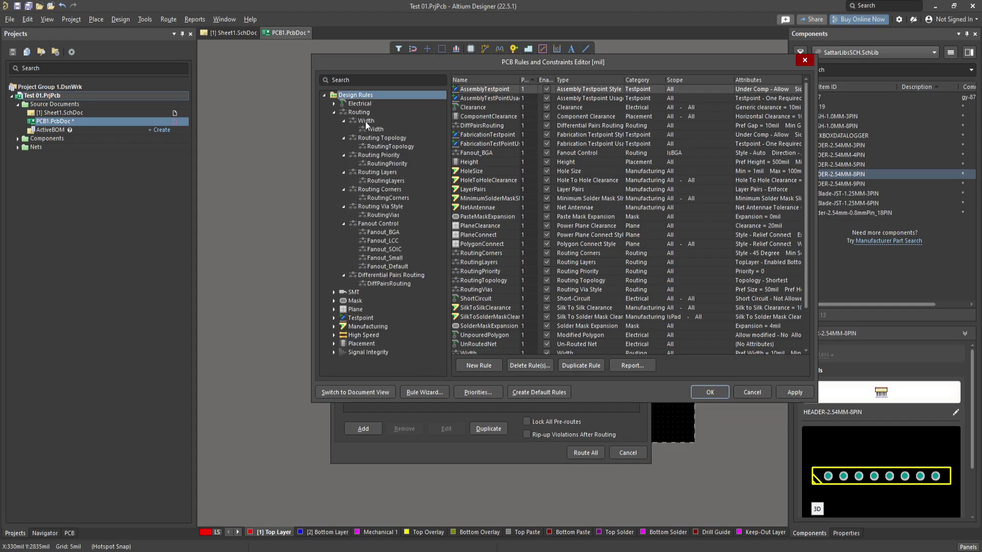
click(343, 121)
click(344, 129)
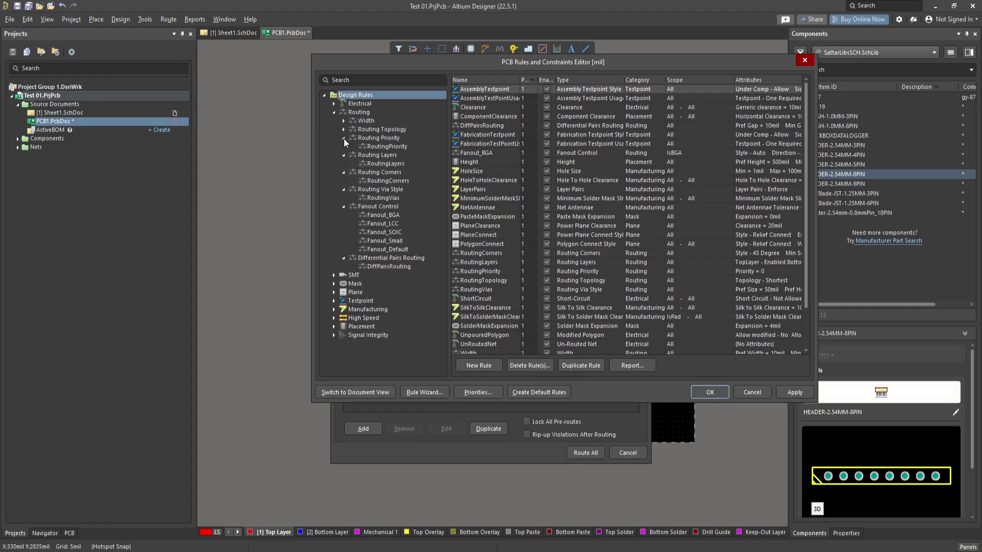
click(344, 138)
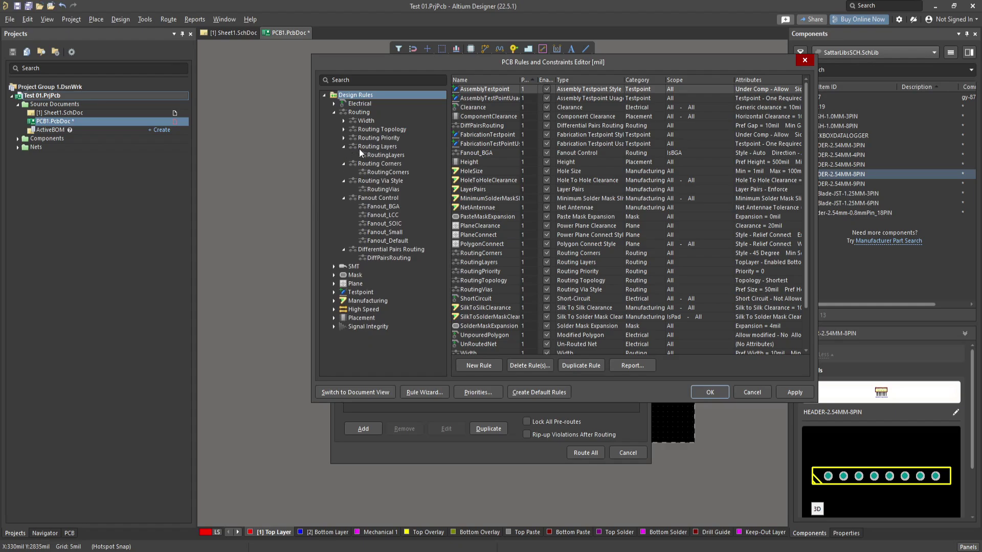
- Disallow routing on the Top Layer in the RoutingLayers rule, leaving only the Bottom Layer enabled, and apply the rule
click(370, 147)
click(385, 154)
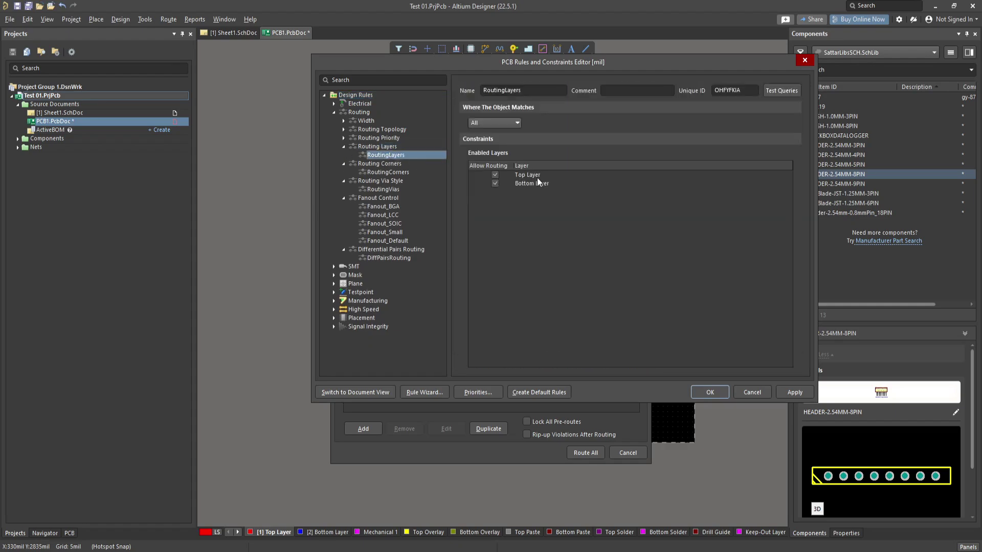
click(495, 174)
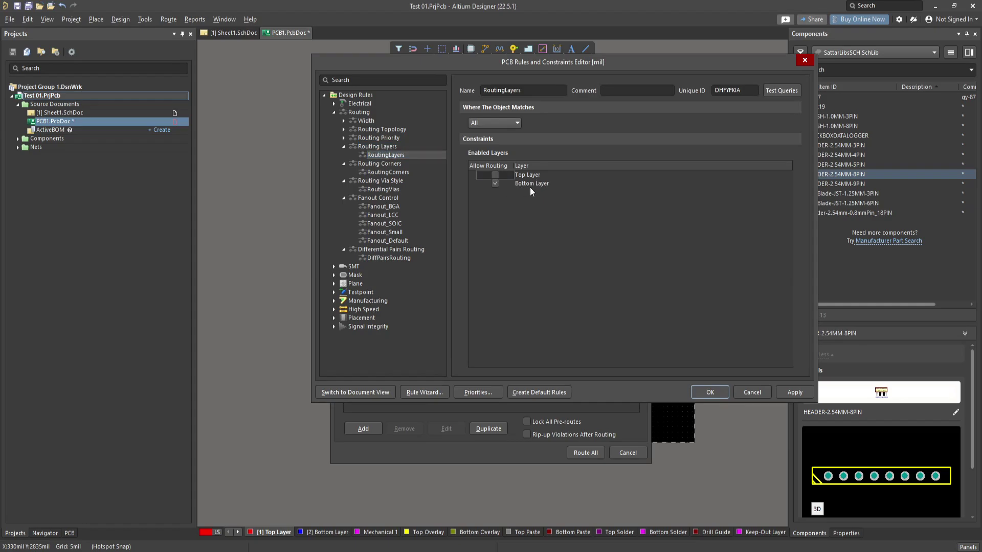
click(786, 393)
click(724, 391)
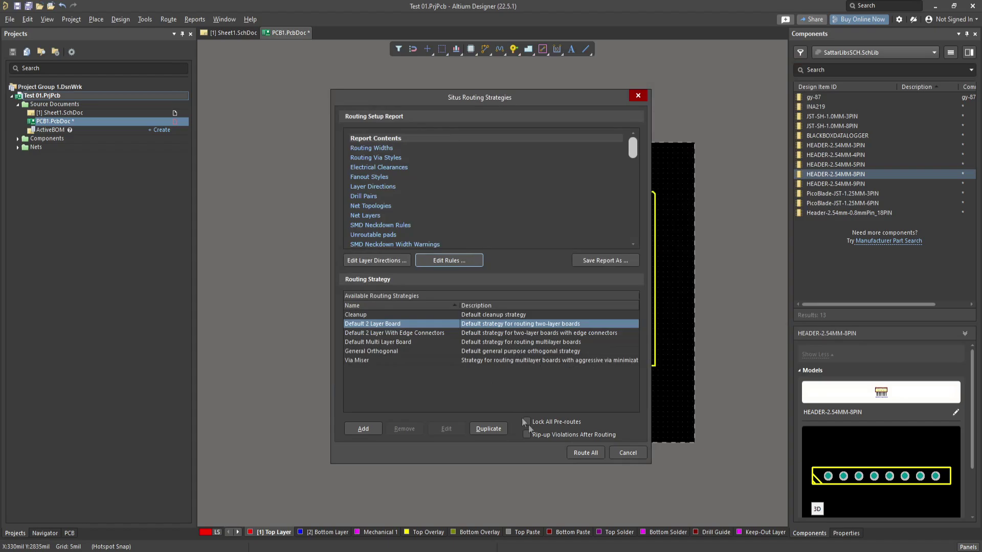
- Auto route all connections with the Default 2 Layer Board strategy under the bottom-only layer rule and inspect the tracks
click(576, 452)
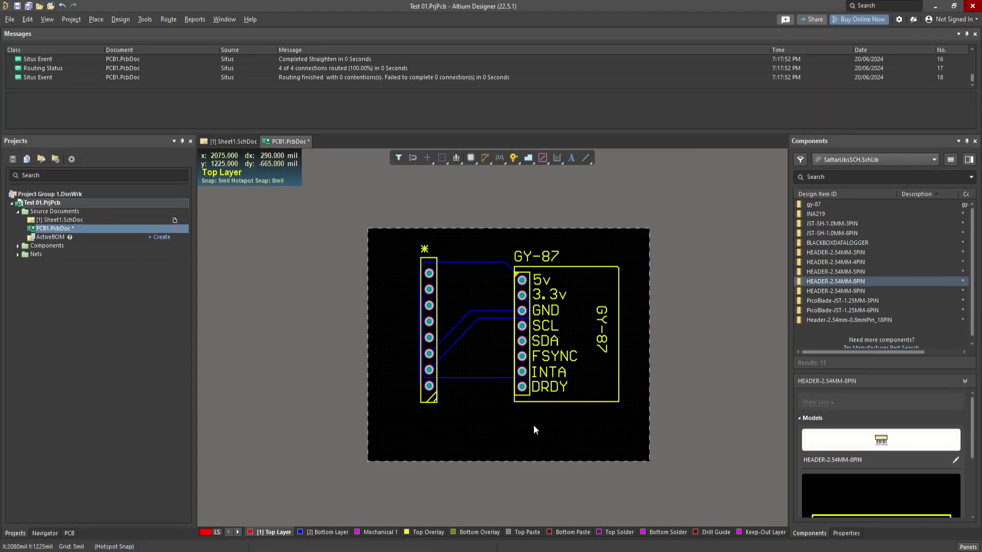
ctrl+scroll(493, 314, up, 1)
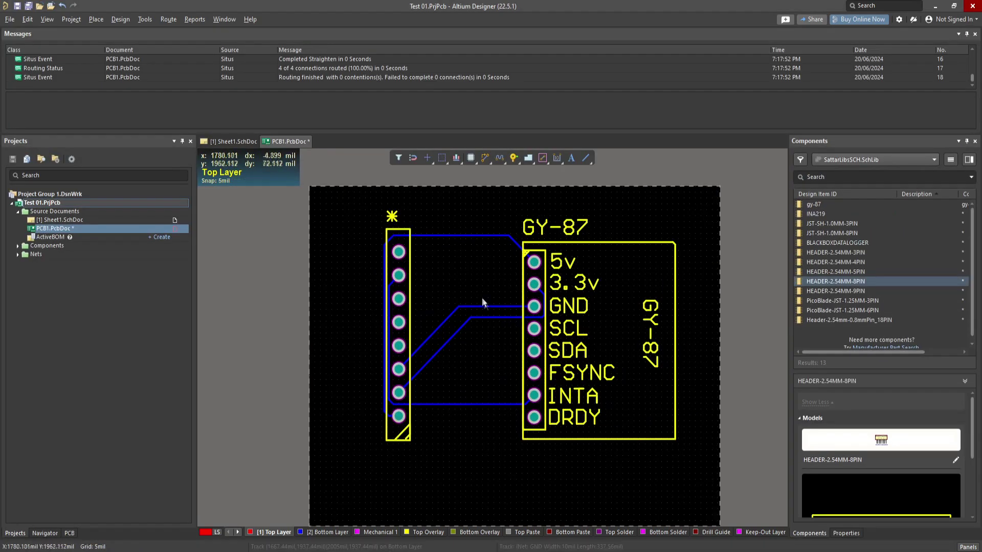
ctrl+scroll(464, 238, up, 1)
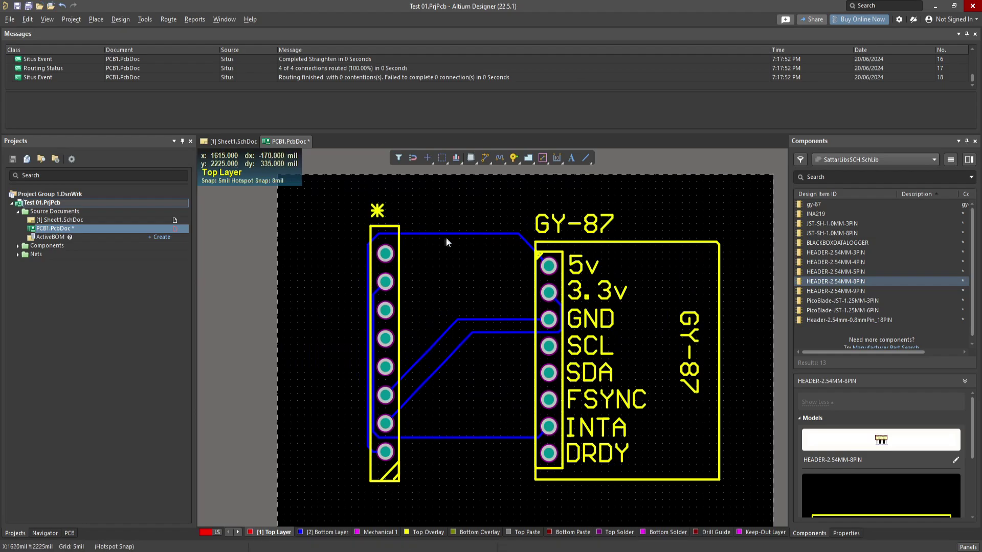
scroll(462, 277, down, 1)
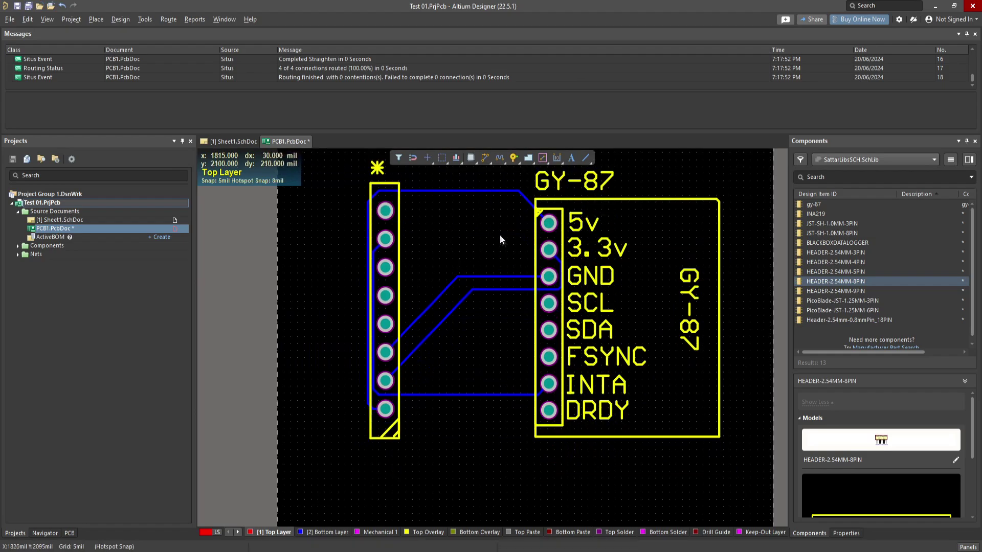
ctrl+scroll(509, 247, down, 1)
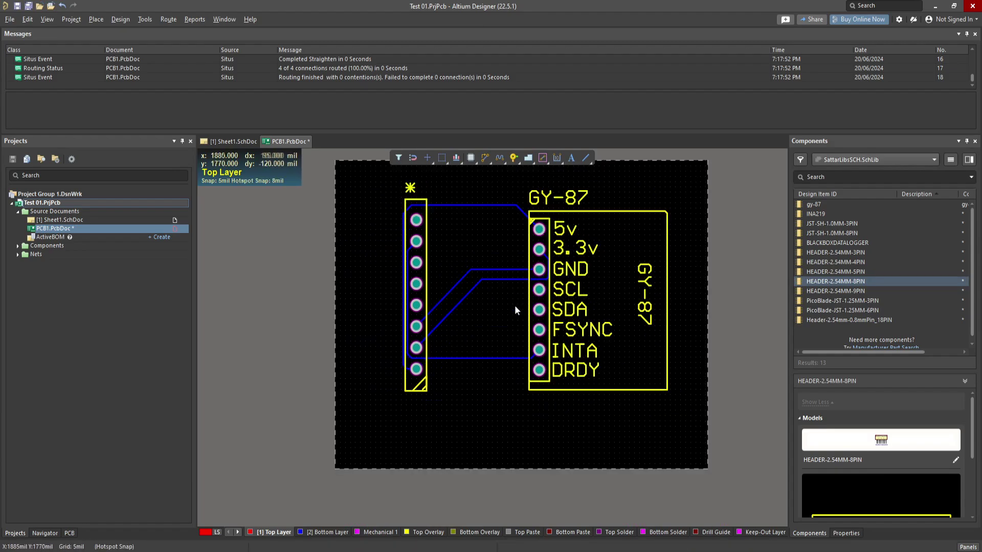
- Un-route all of the bottom-layer tracks on the board
click(170, 20)
mouse_move(200, 222)
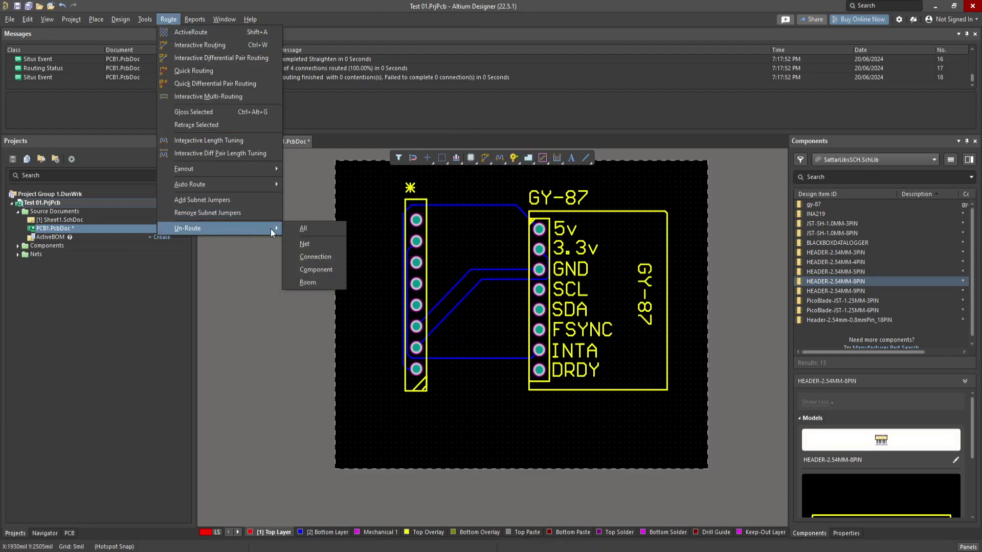
click(302, 228)
- Review the routing Width rule's constraints and priority from the auto-route-all setup, leaving the rules and routing dialogs without changes
click(168, 19)
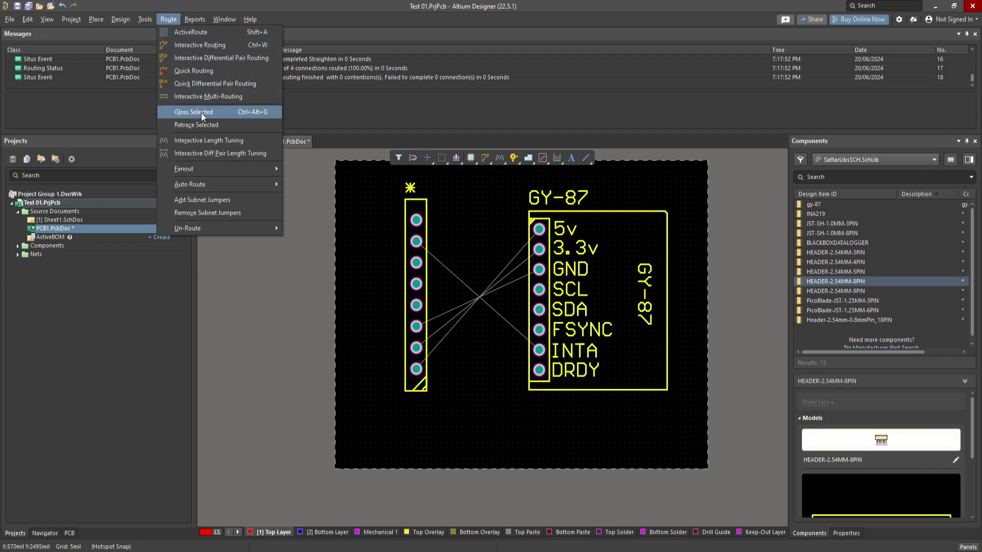
mouse_move(208, 184)
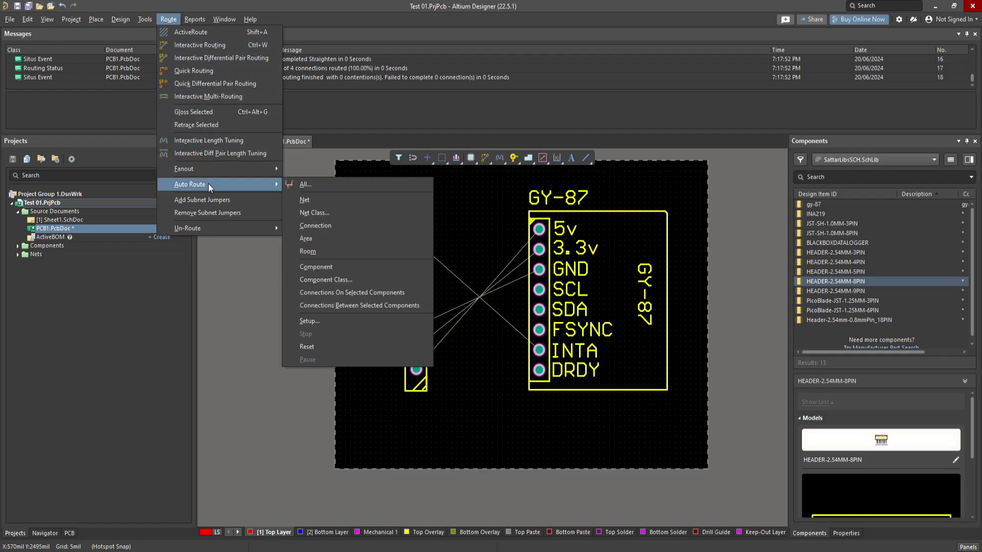
click(318, 185)
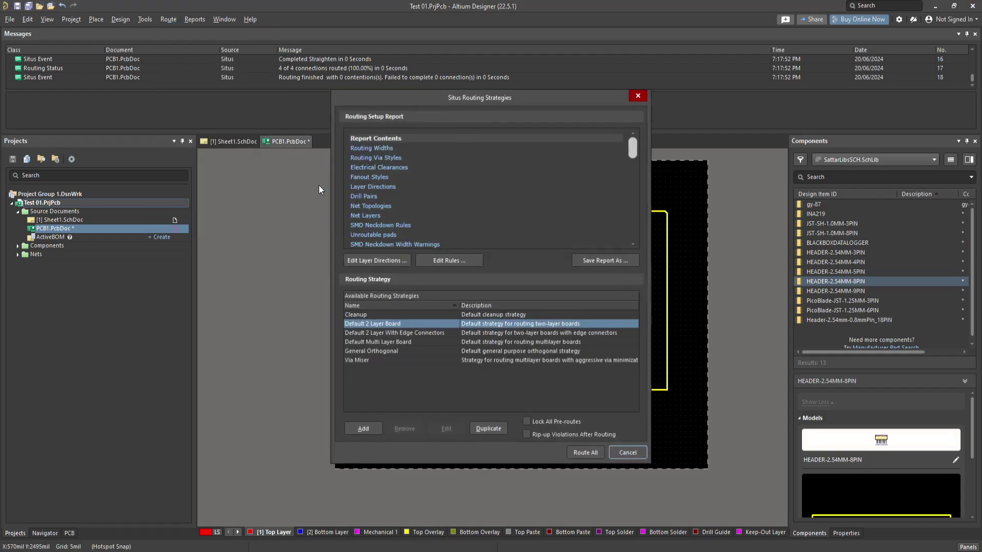
click(447, 260)
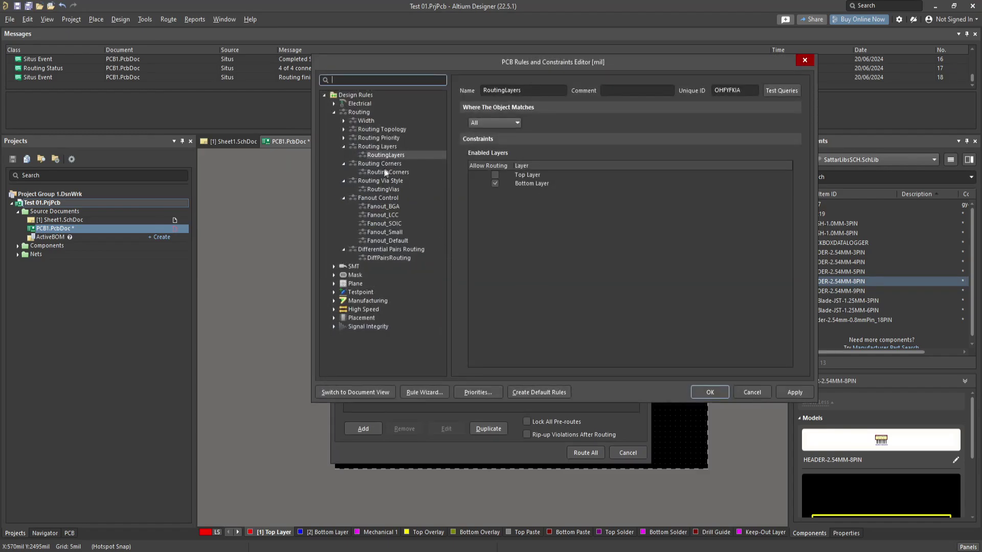
click(343, 121)
click(370, 122)
click(375, 131)
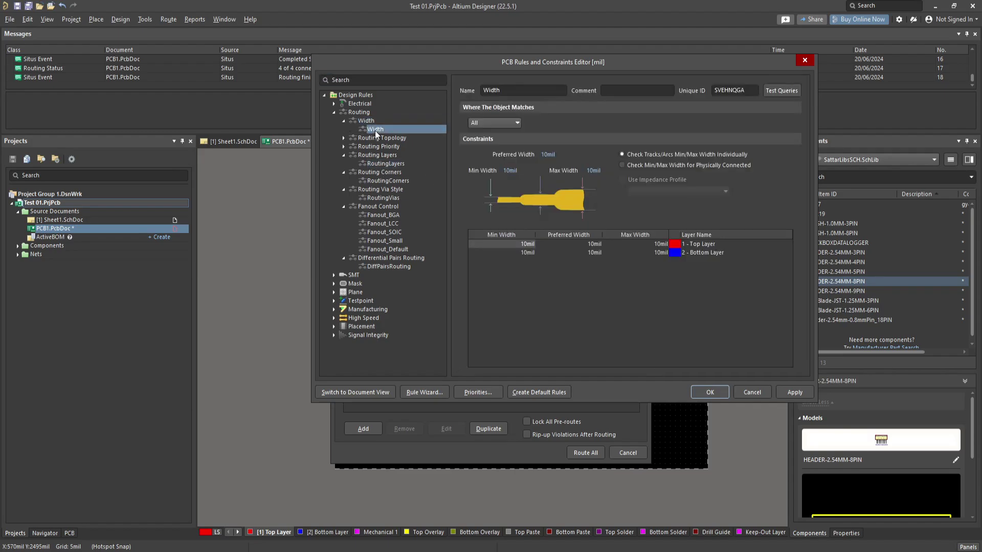
click(551, 155)
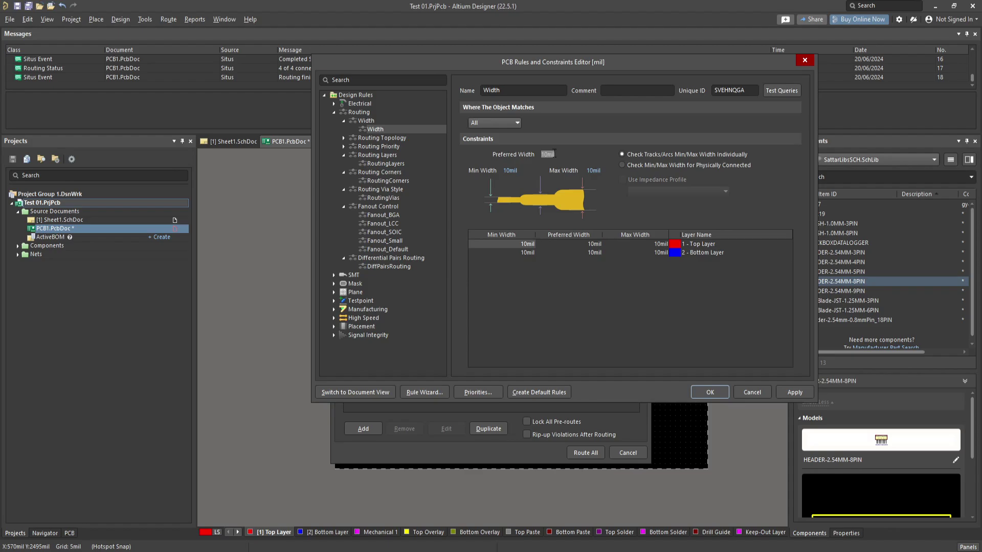
click(481, 392)
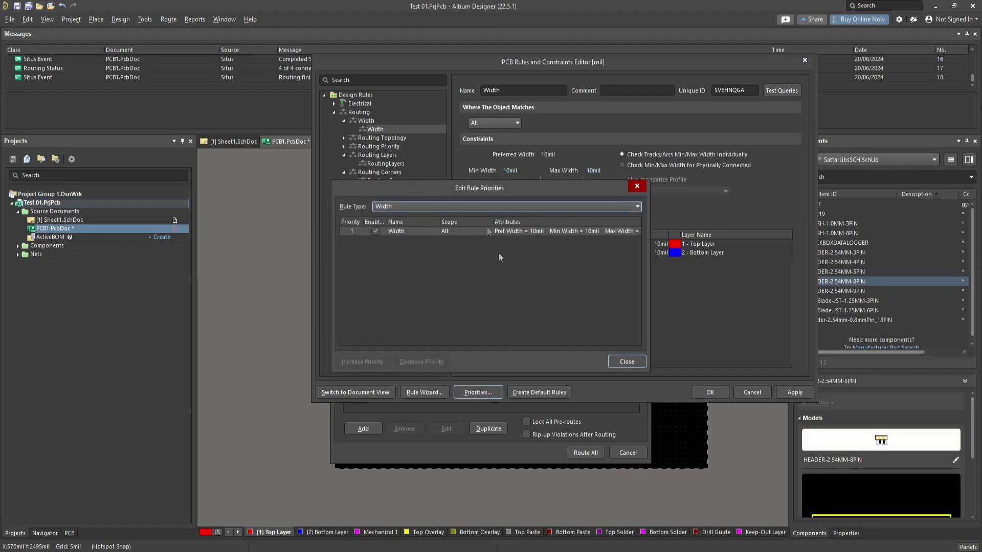
click(627, 362)
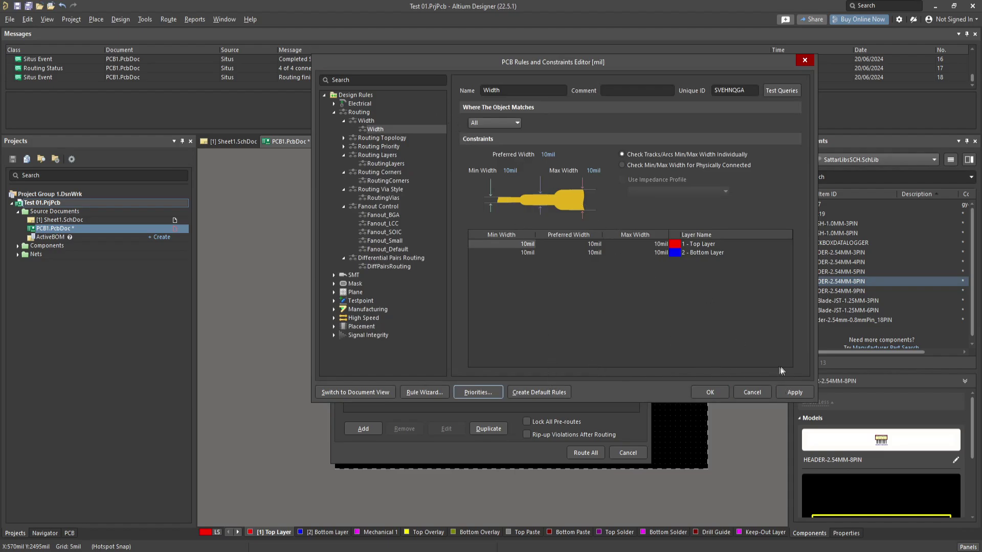
click(757, 392)
click(627, 453)
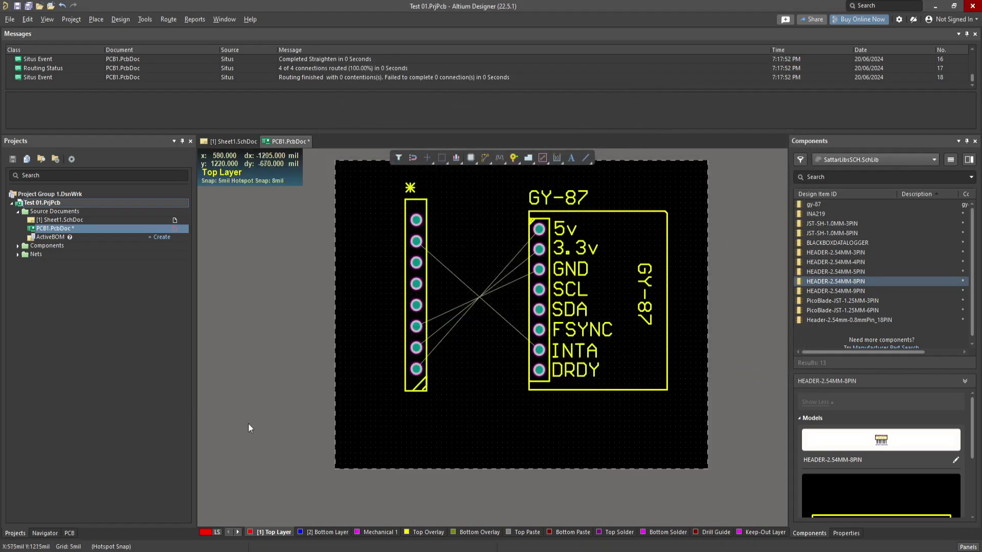
- Switch the PCB document's measurement units to millimetres
click(44, 20)
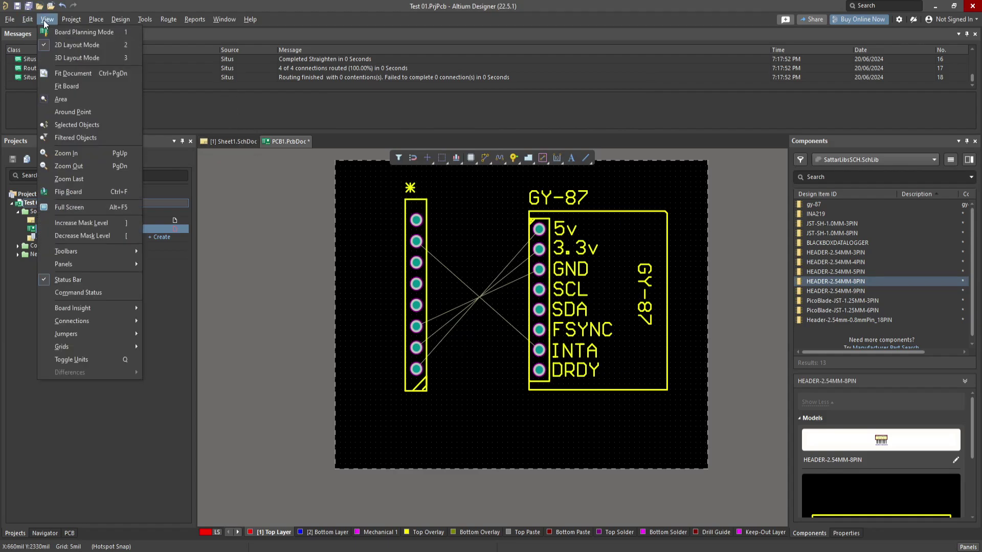
click(109, 361)
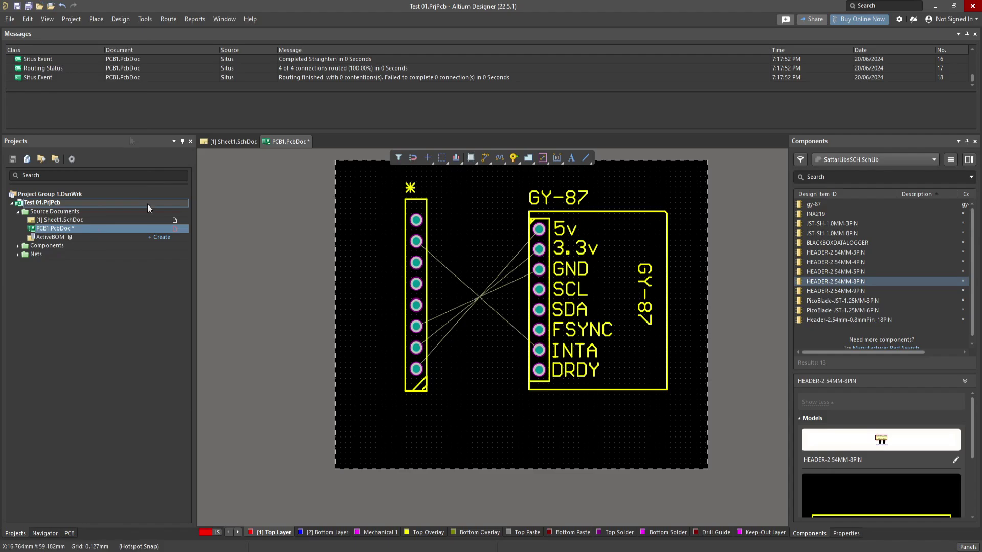
- Set the routing Width rule to 1.2 mm preferred, 1 mm minimum and 1.5 mm maximum, and auto route all connections
click(165, 20)
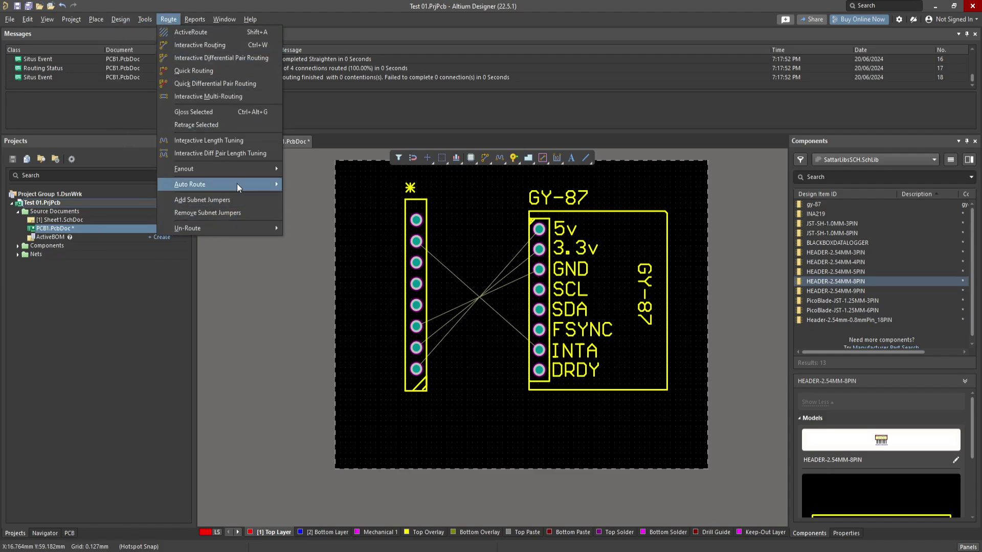
mouse_move(234, 183)
click(306, 185)
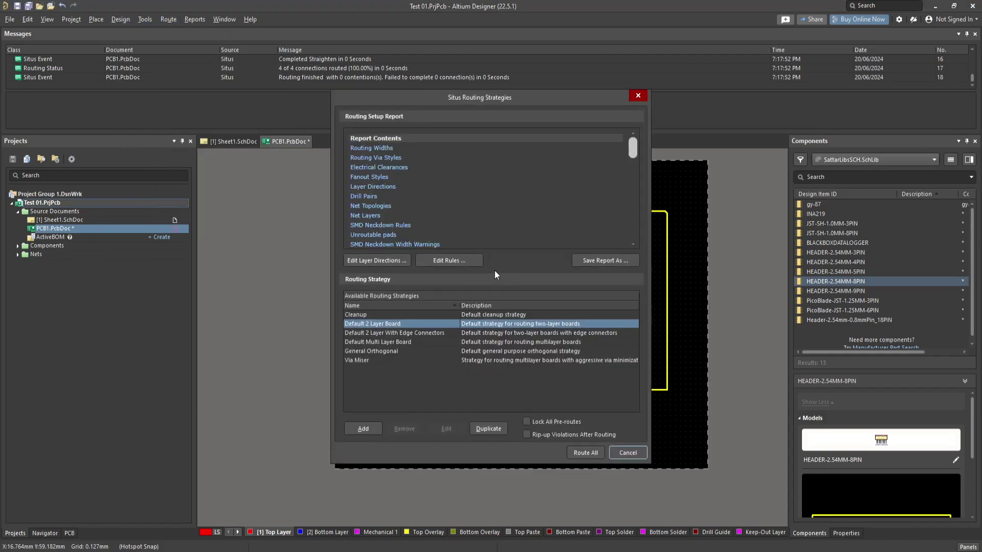
click(465, 260)
click(556, 155)
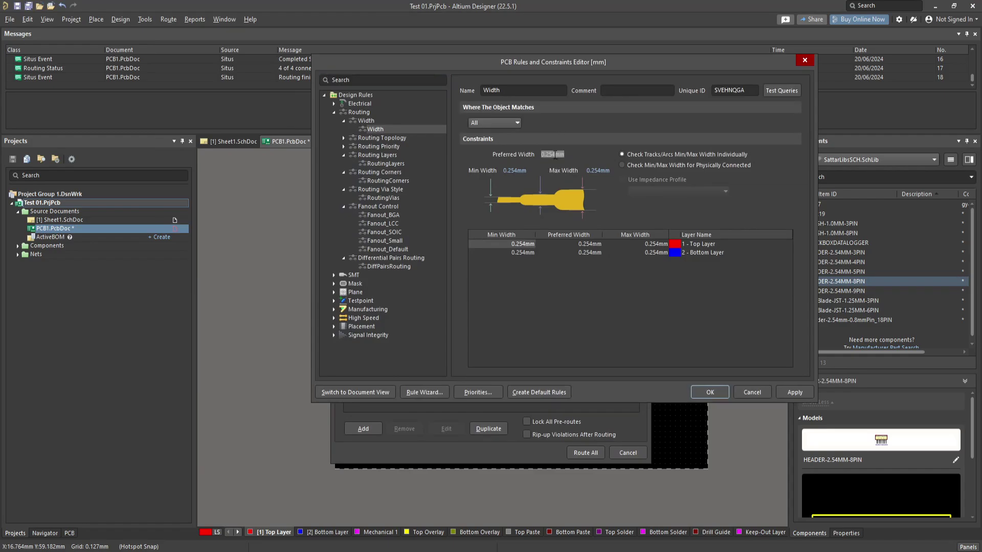
text(1.2)
click(520, 172)
text(1)
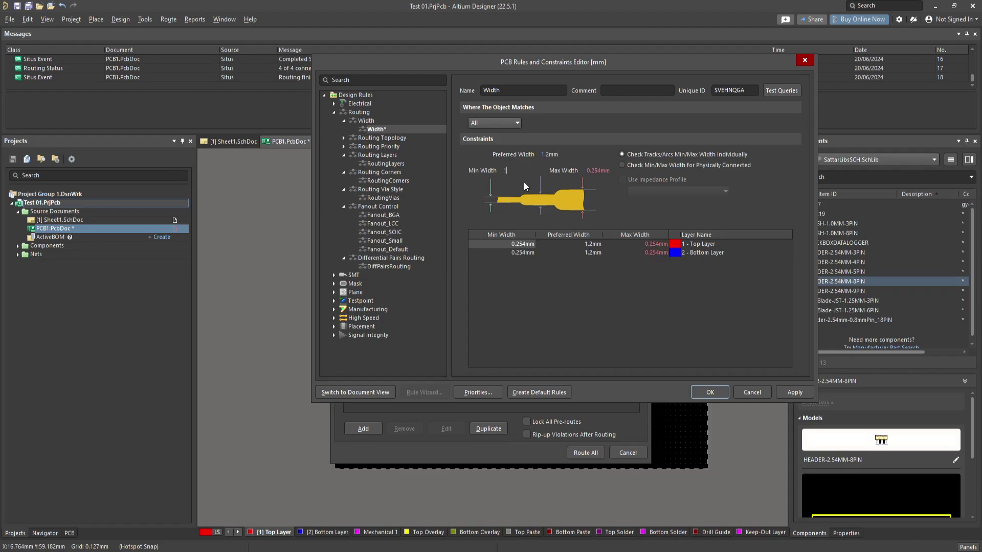
click(599, 172)
text(1.)
click(798, 393)
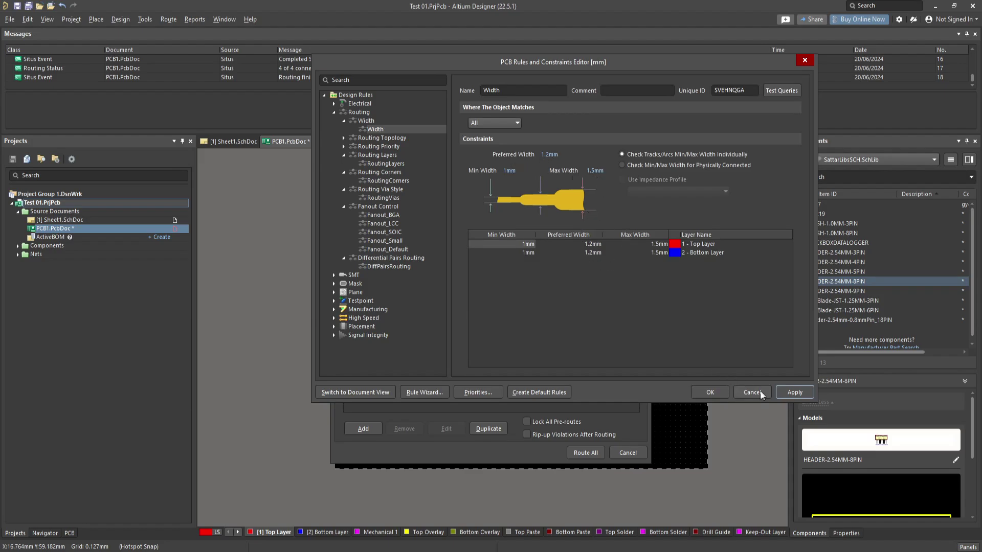
click(790, 394)
click(709, 394)
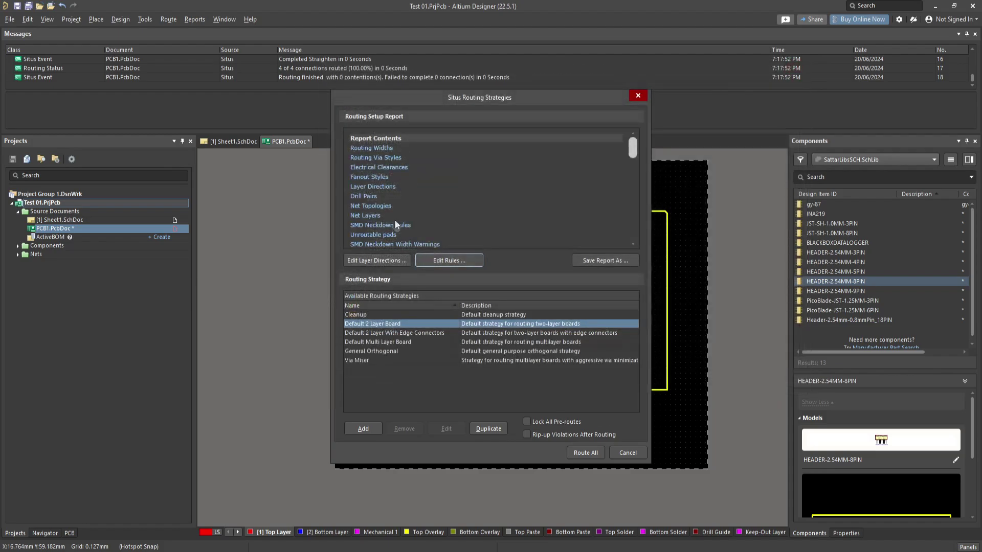
click(583, 452)
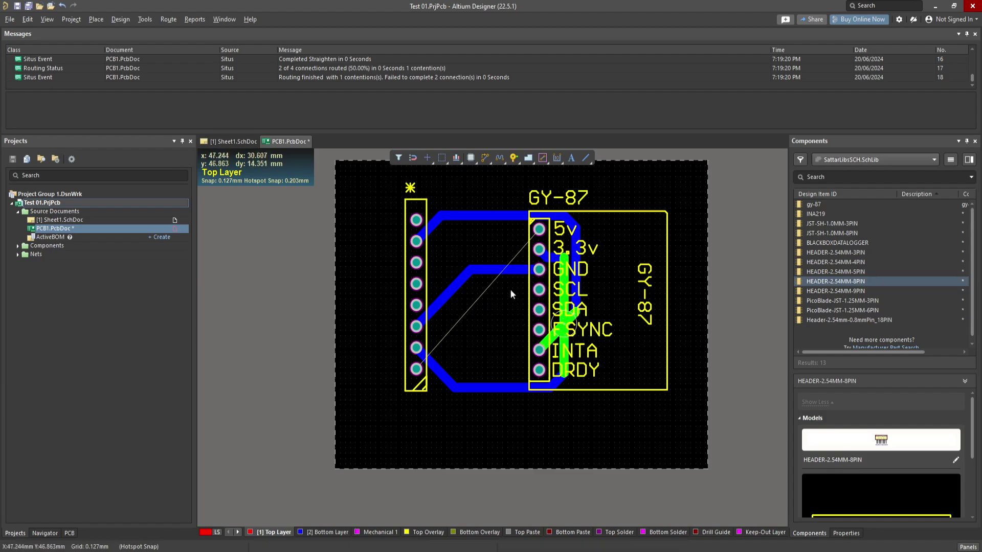
- Set the Width rule's preferred width to 1 mm and minimum width to 0.5 mm, and auto route all connections again
click(169, 19)
mouse_move(216, 182)
click(322, 188)
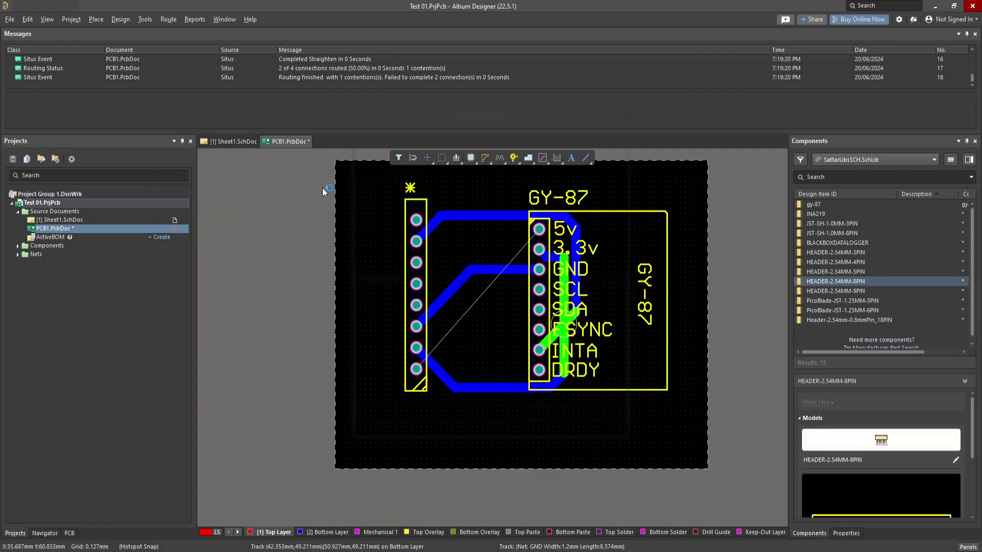
click(463, 261)
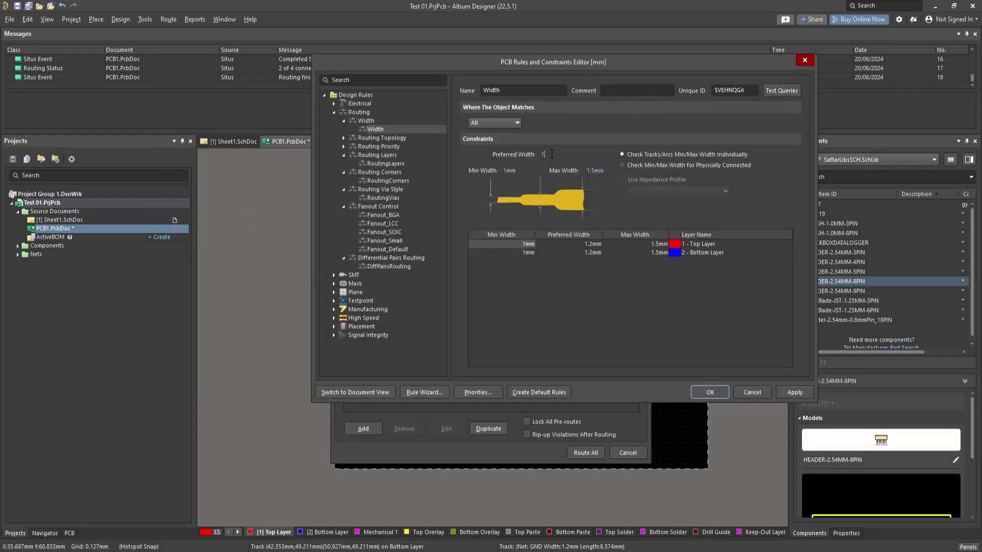
text(1)
click(516, 170)
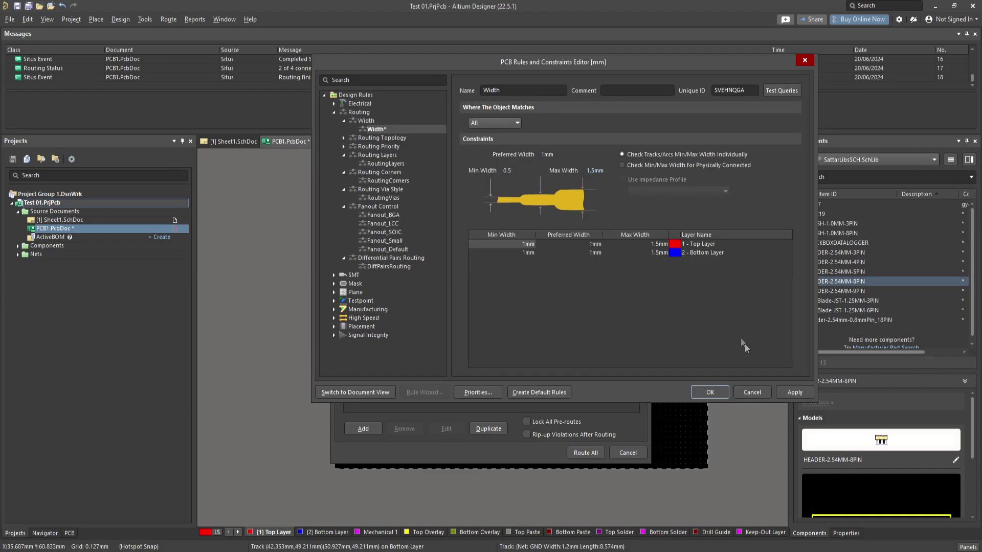
click(722, 392)
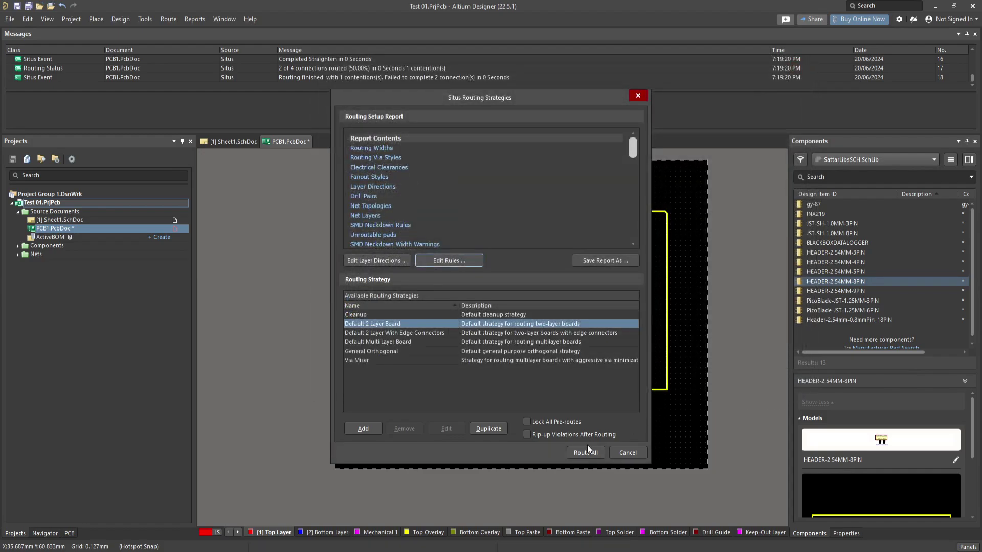
click(585, 452)
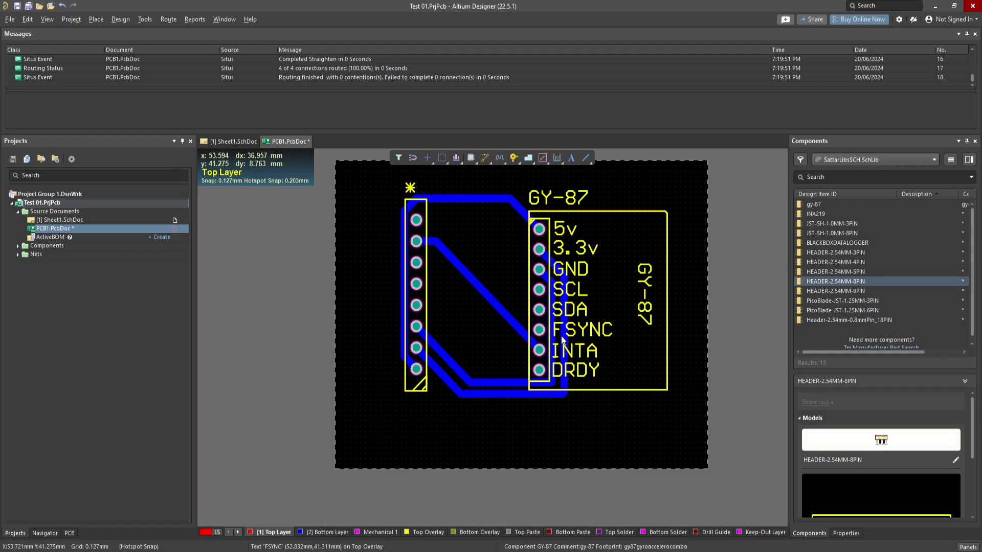
- View the routed board in Board Planning Mode and in 3D Layout Mode, examining the 3D board from several angles
click(47, 19)
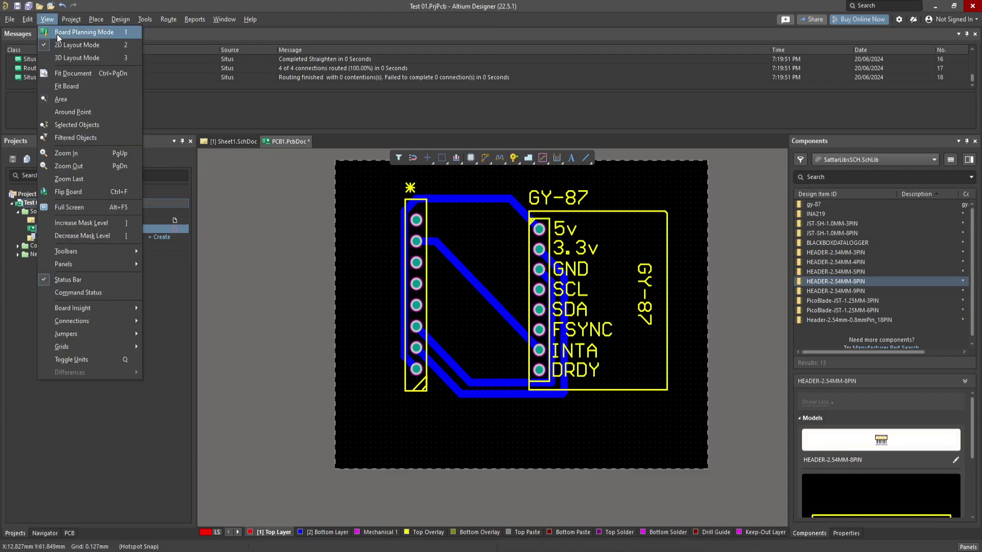
click(57, 33)
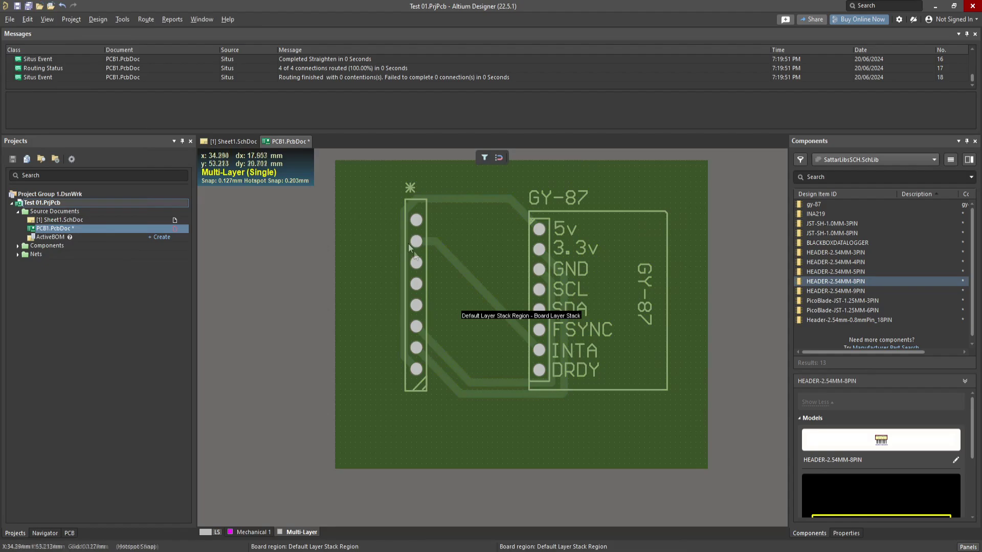
click(500, 255)
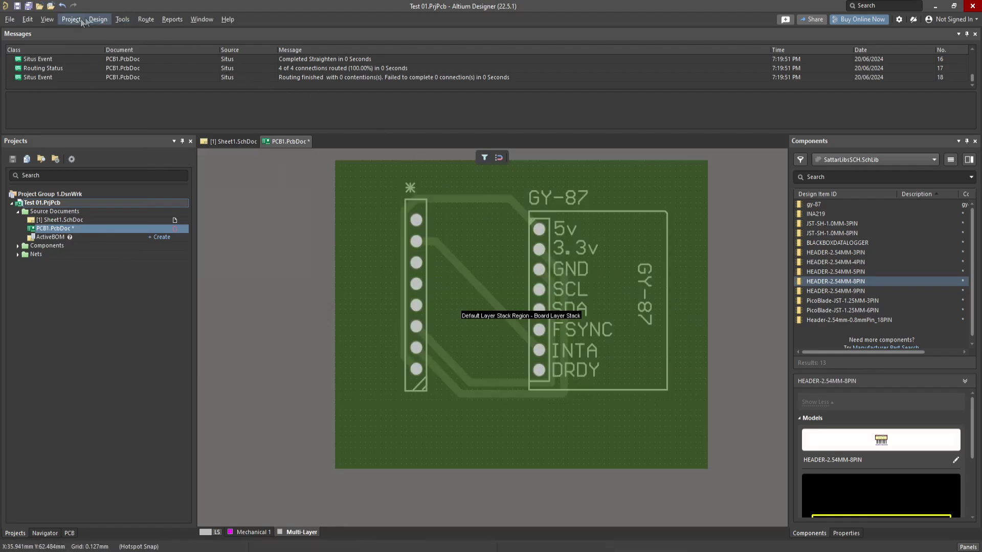
click(47, 19)
click(76, 57)
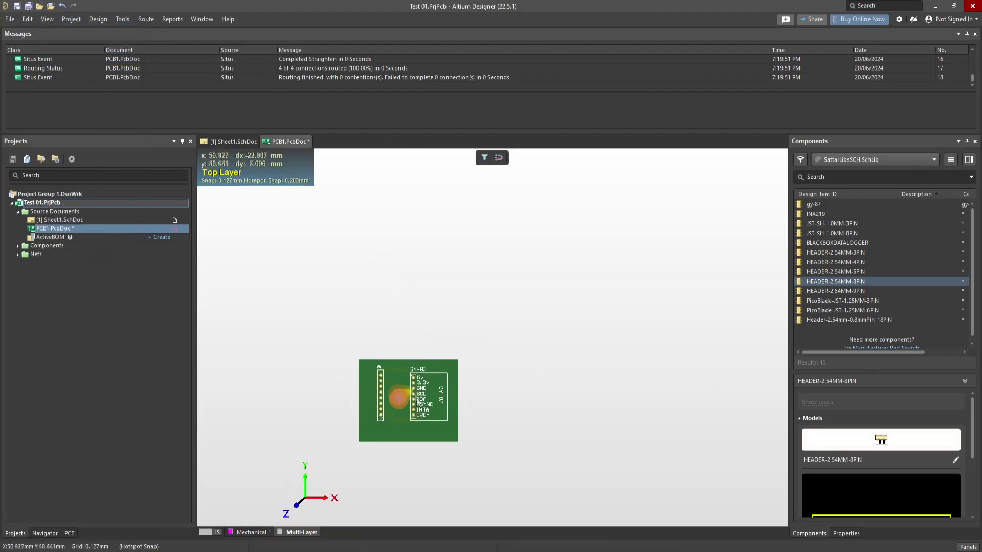
key(2)
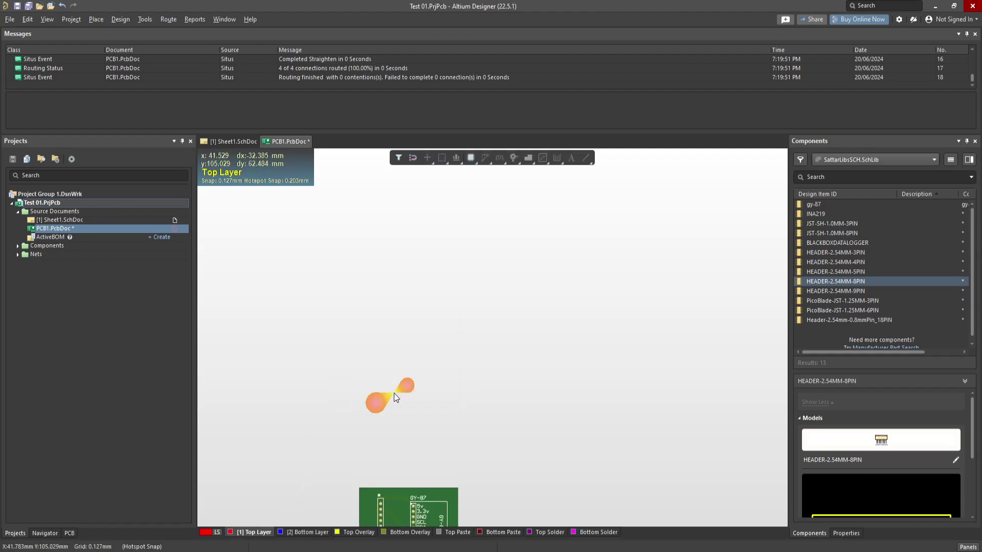
ctrl+scroll(401, 390, up, 4)
ctrl+scroll(407, 397, down, 1)
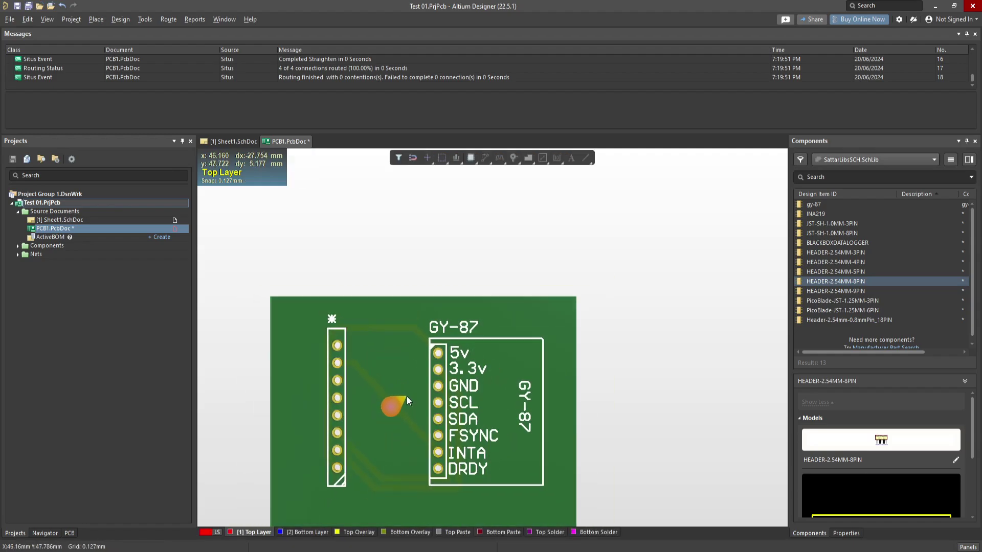
right_drag(407, 415, 507, 352)
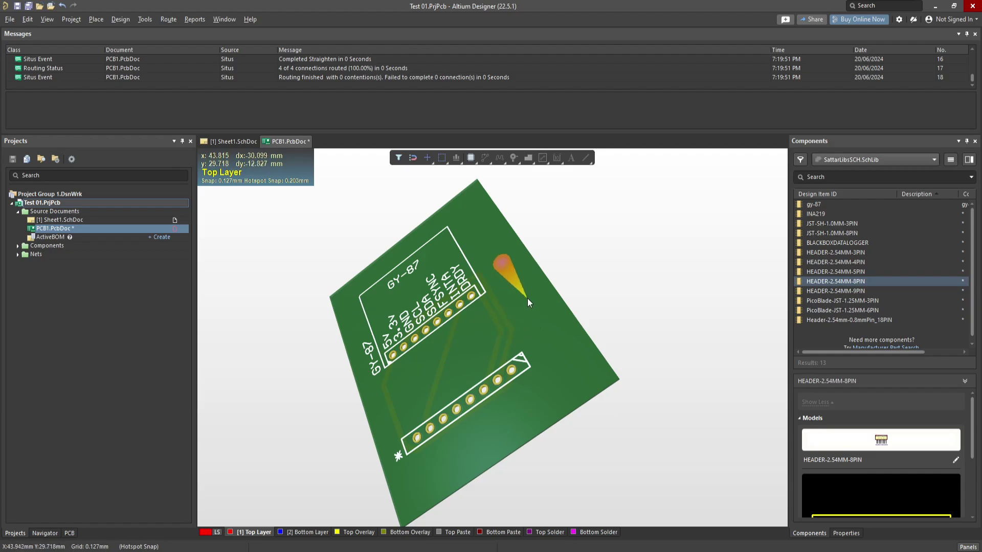
shift+right_drag(529, 225, 524, 336)
- Save the PCB document and bring up the project's fabrication output options
key(ctrl+s)
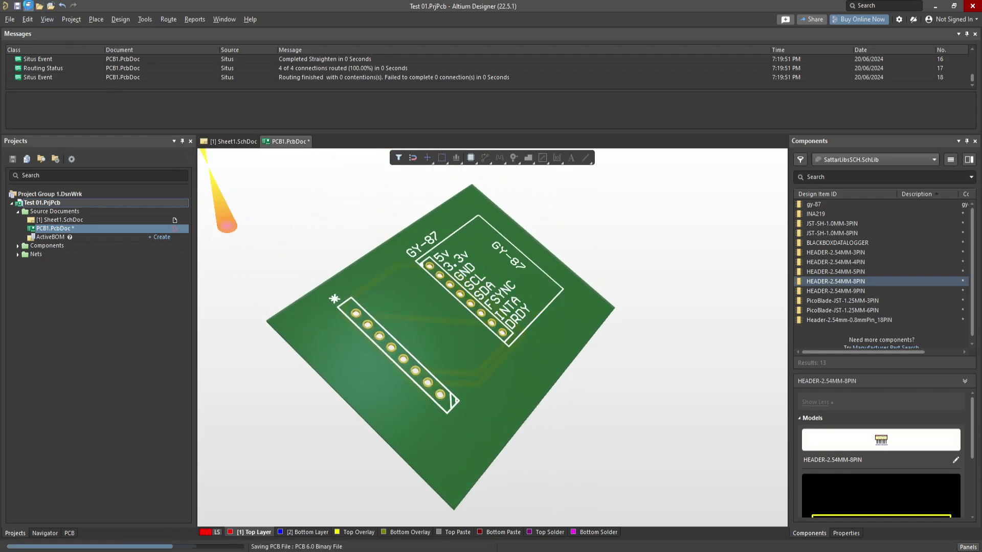
click(12, 20)
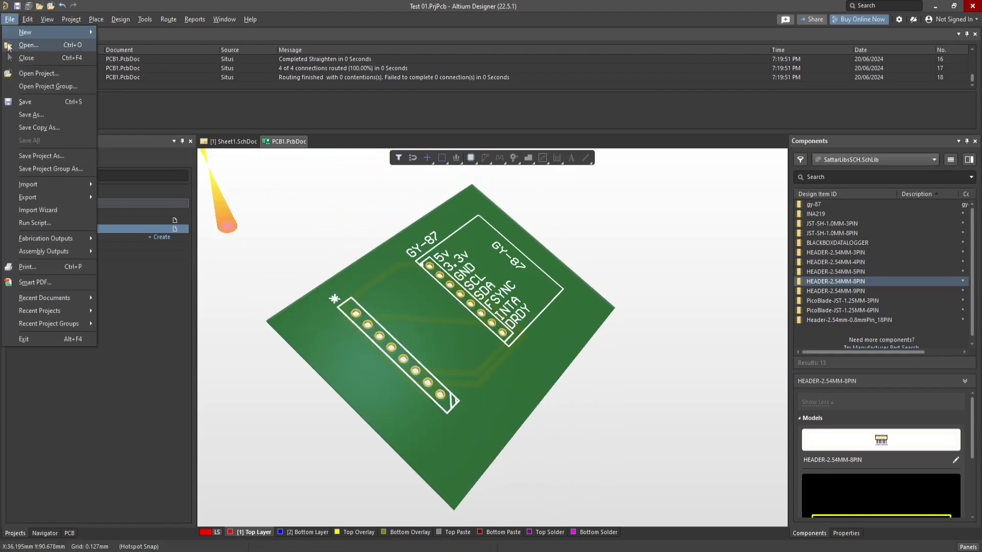
mouse_move(68, 243)
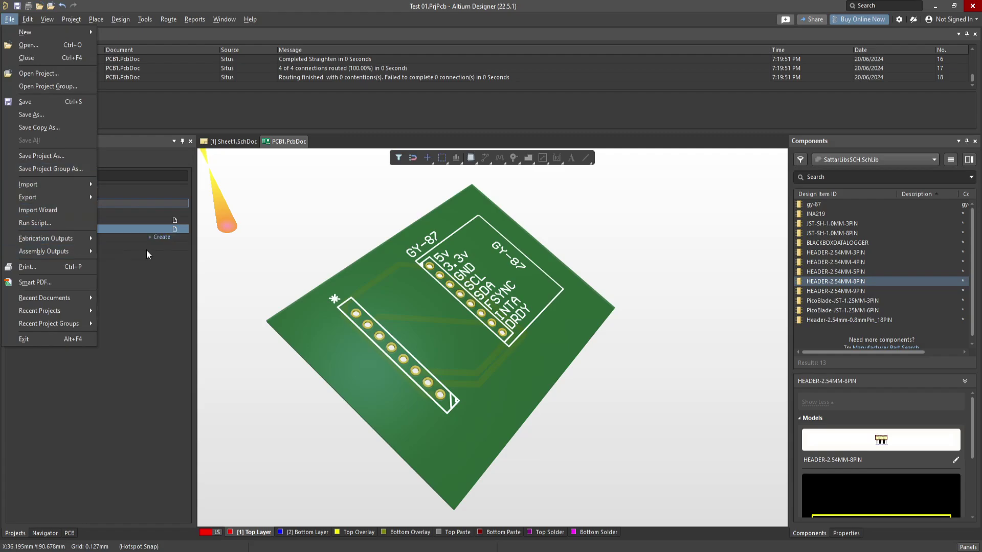